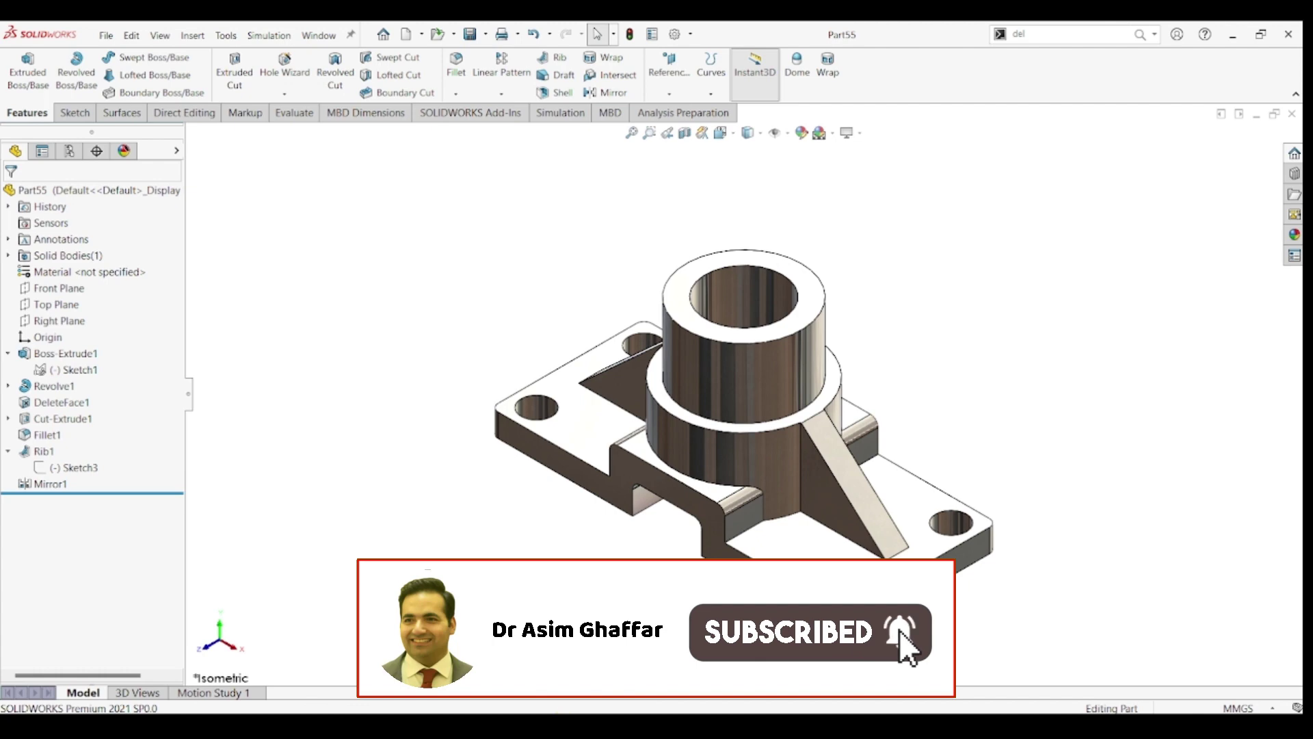
Check the Part55 reference, then create new part Part9 with a sketch on the Front Plane.
{"action": "key", "text": "alt+Tab"}
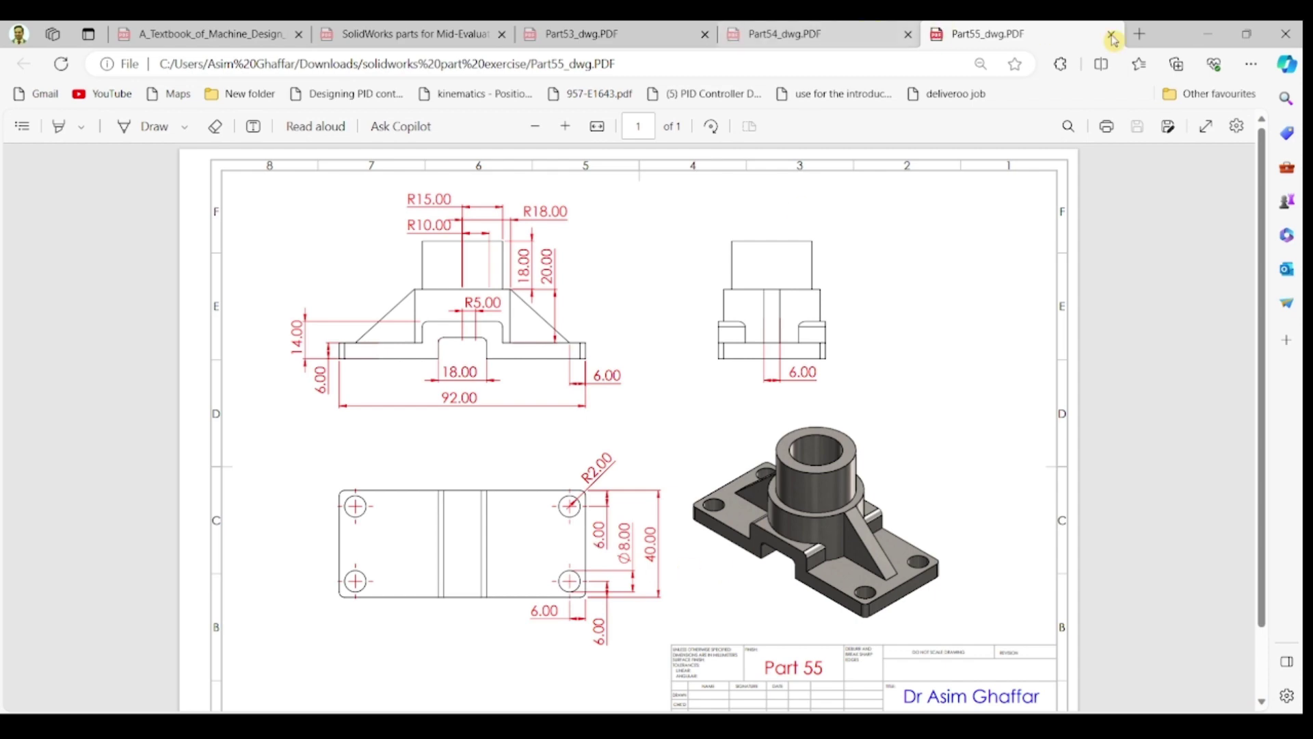
{"action": "key", "text": "alt+Tab"}
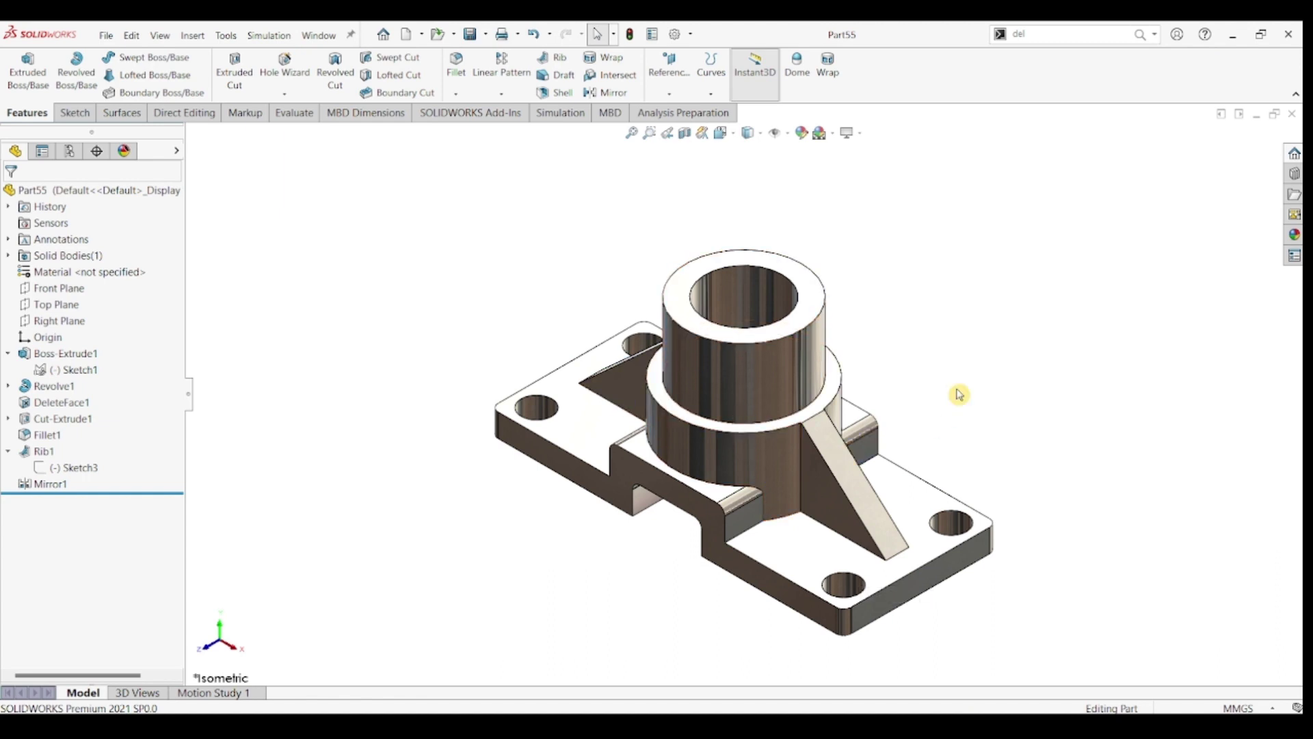
{"action": "left_click", "coordinate": [106, 34]}
{"action": "left_click", "coordinate": [118, 59]}
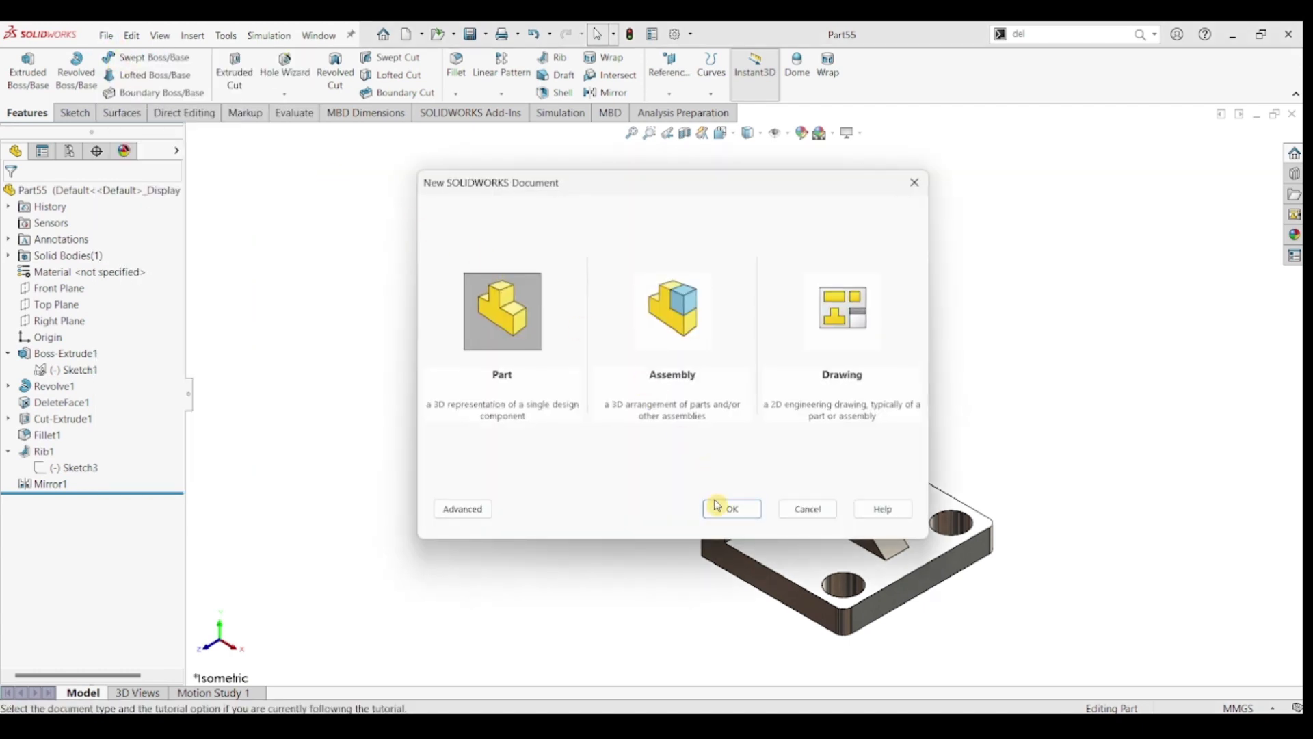
{"action": "left_click", "coordinate": [718, 506]}
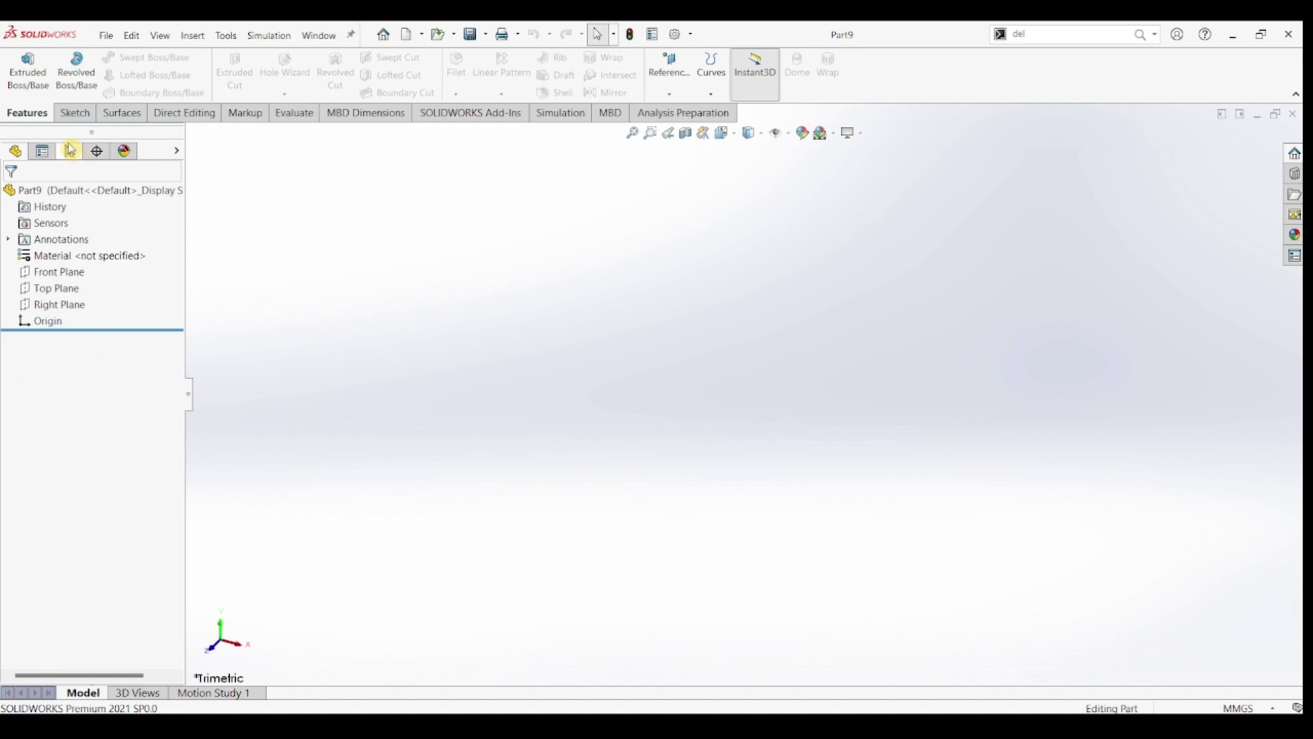
{"action": "left_click", "coordinate": [77, 114]}
{"action": "left_click", "coordinate": [20, 65]}
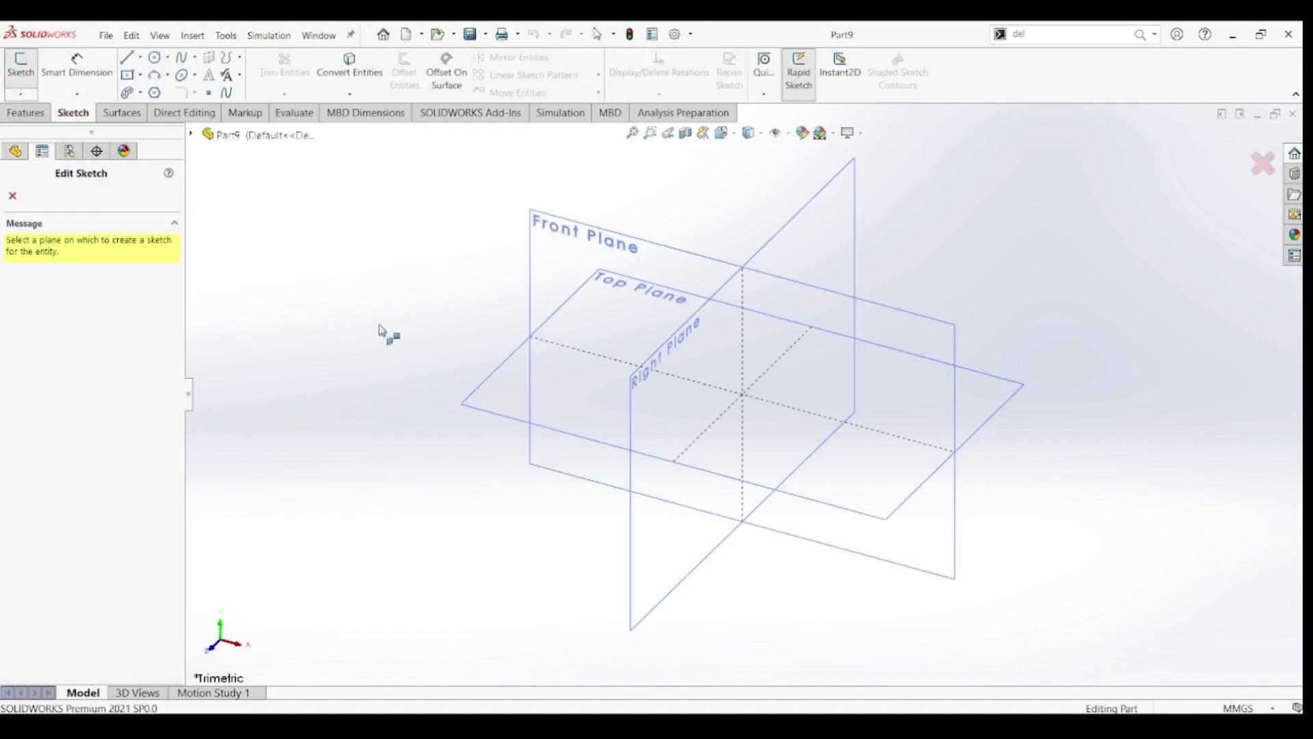
{"action": "left_click", "coordinate": [546, 255]}
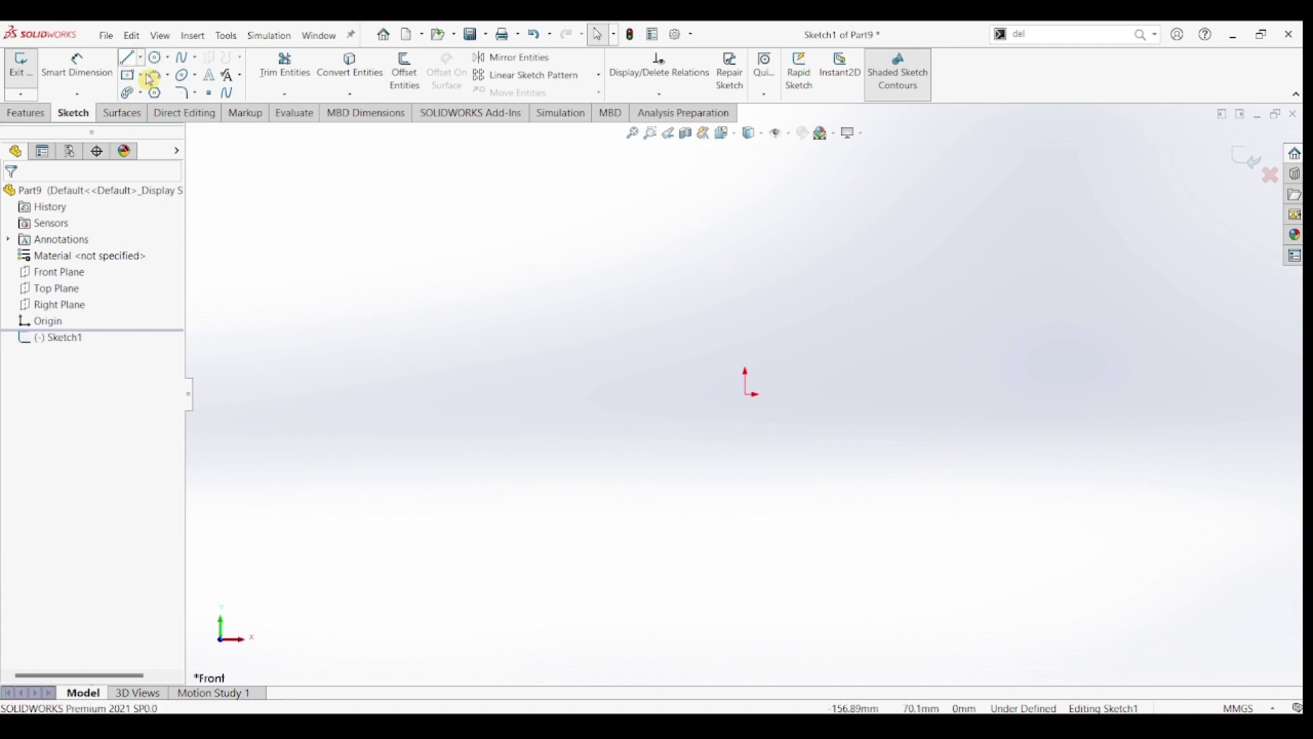
Draw the stepped open profile: two baseline segments joined by a raised step.
{"action": "left_click", "coordinate": [128, 58]}
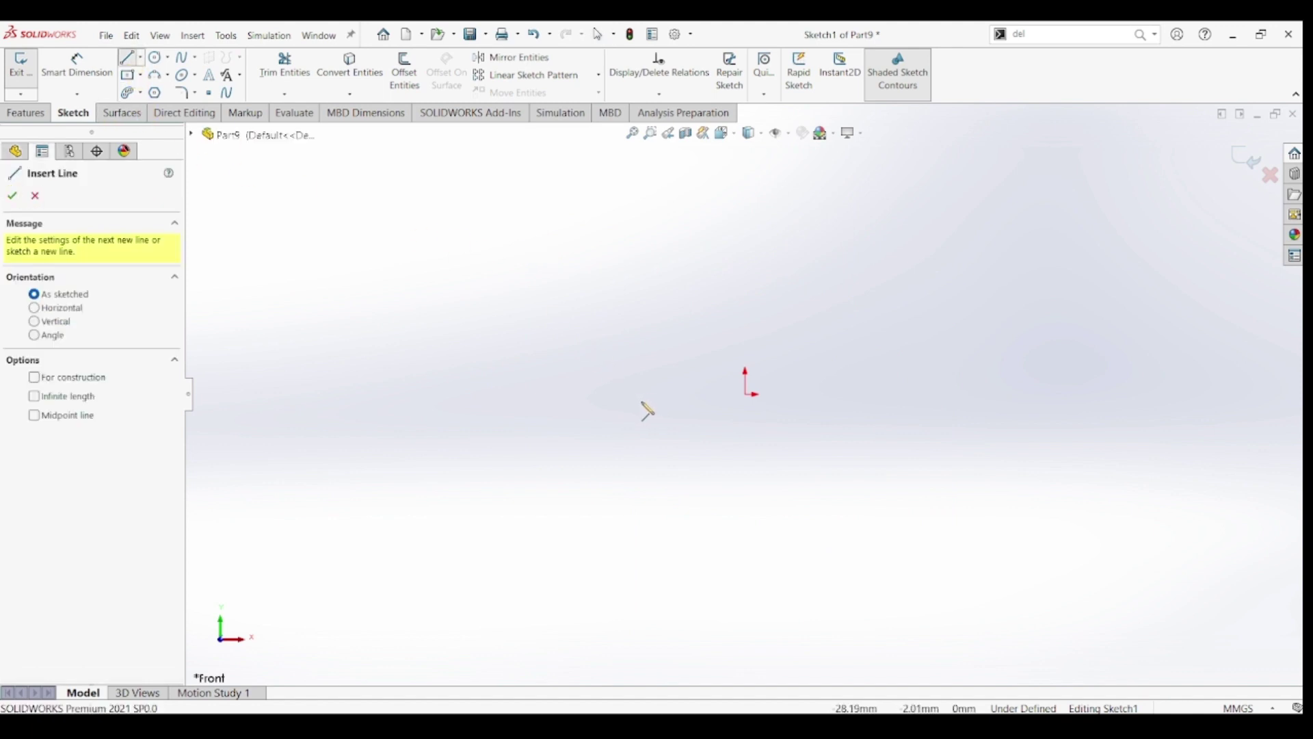
{"action": "left_click", "coordinate": [540, 394]}
{"action": "left_click", "coordinate": [655, 394]}
{"action": "left_click", "coordinate": [654, 322]}
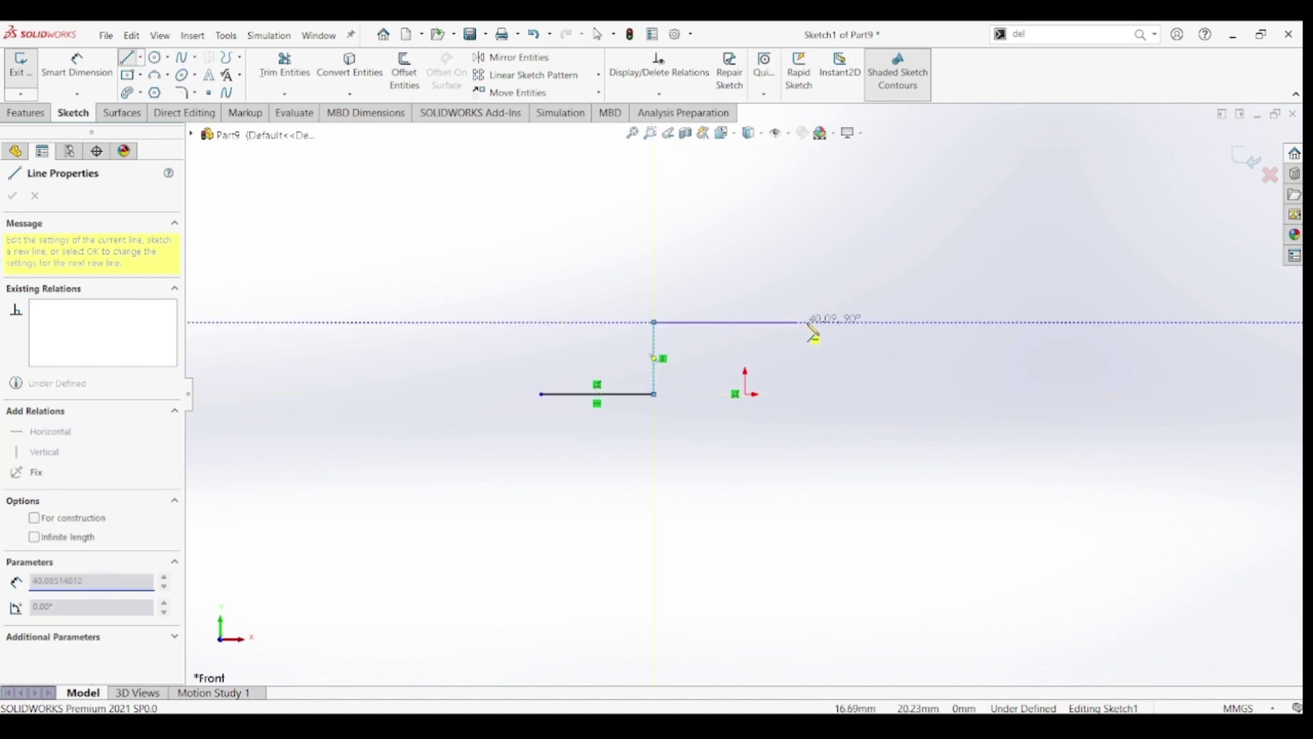
{"action": "left_click", "coordinate": [828, 322]}
{"action": "left_click", "coordinate": [828, 394]}
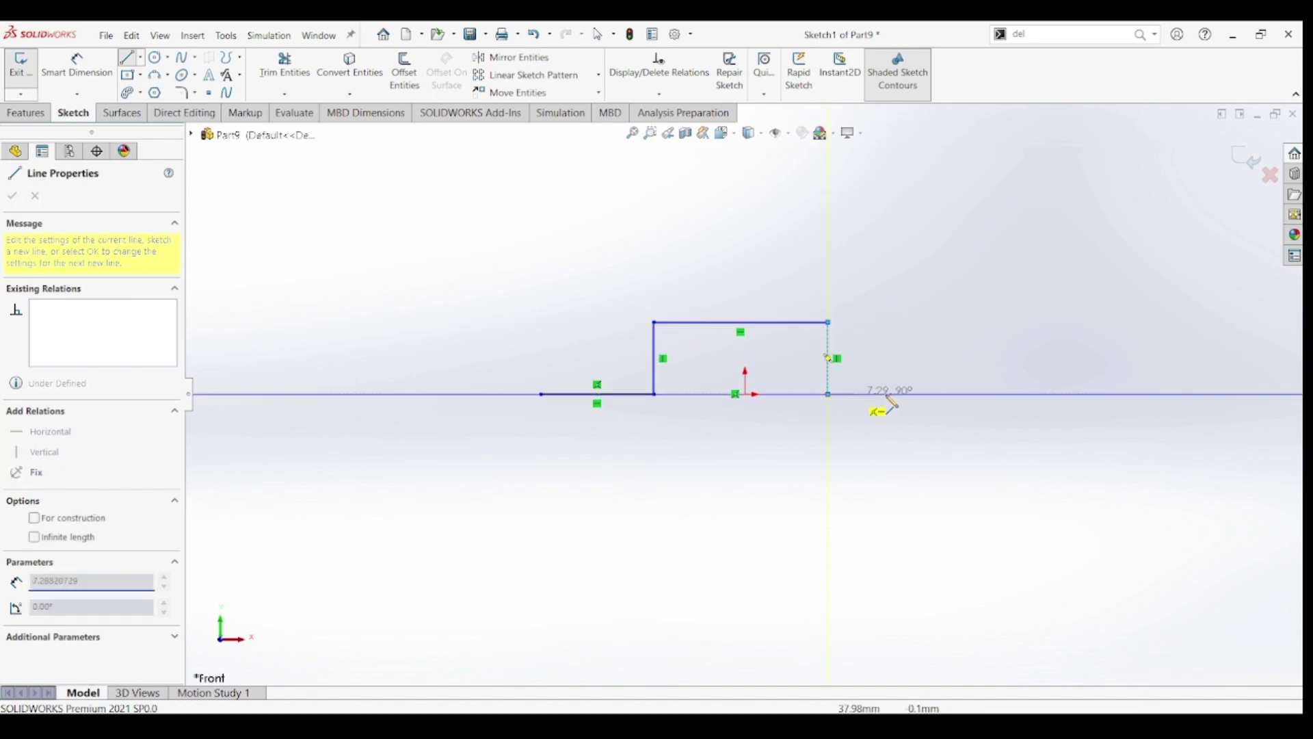
{"action": "left_click", "coordinate": [943, 394]}
{"action": "key", "text": "Escape"}
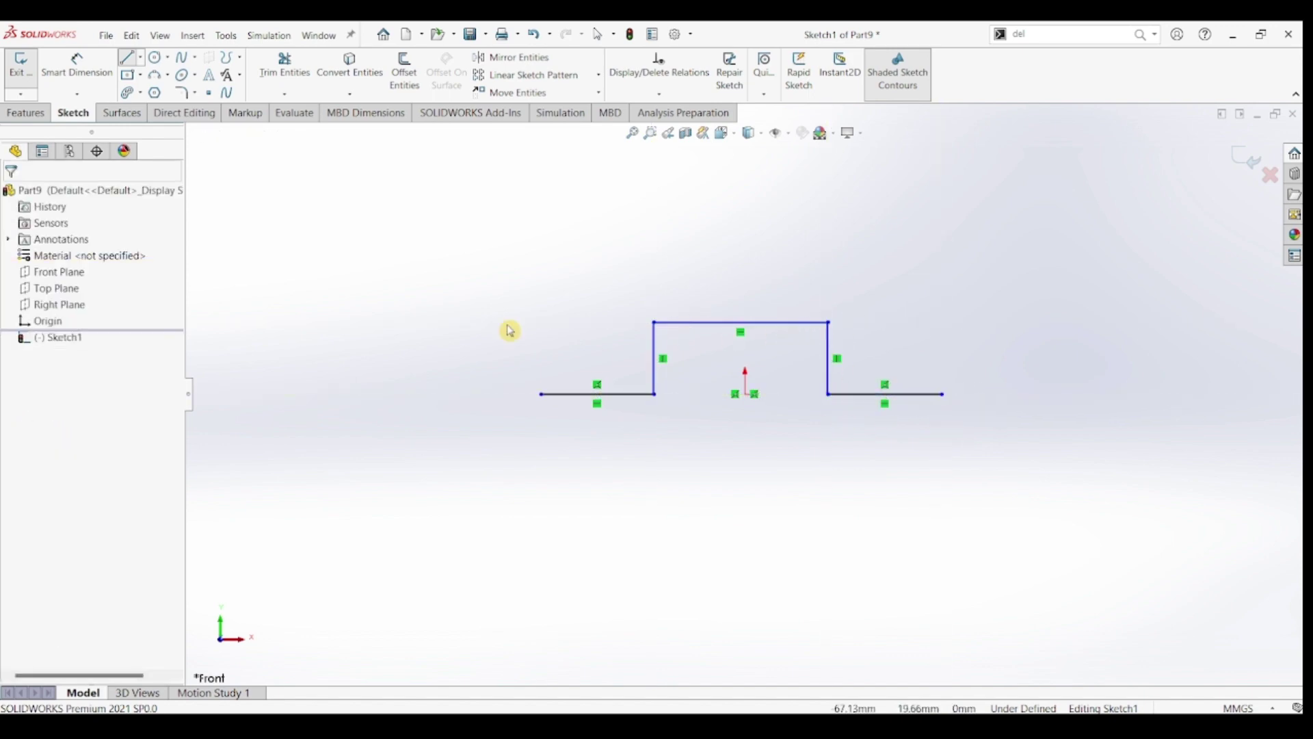
Dimension the overall baseline width between the outer ends at 92 mm.
{"action": "left_click", "coordinate": [77, 69]}
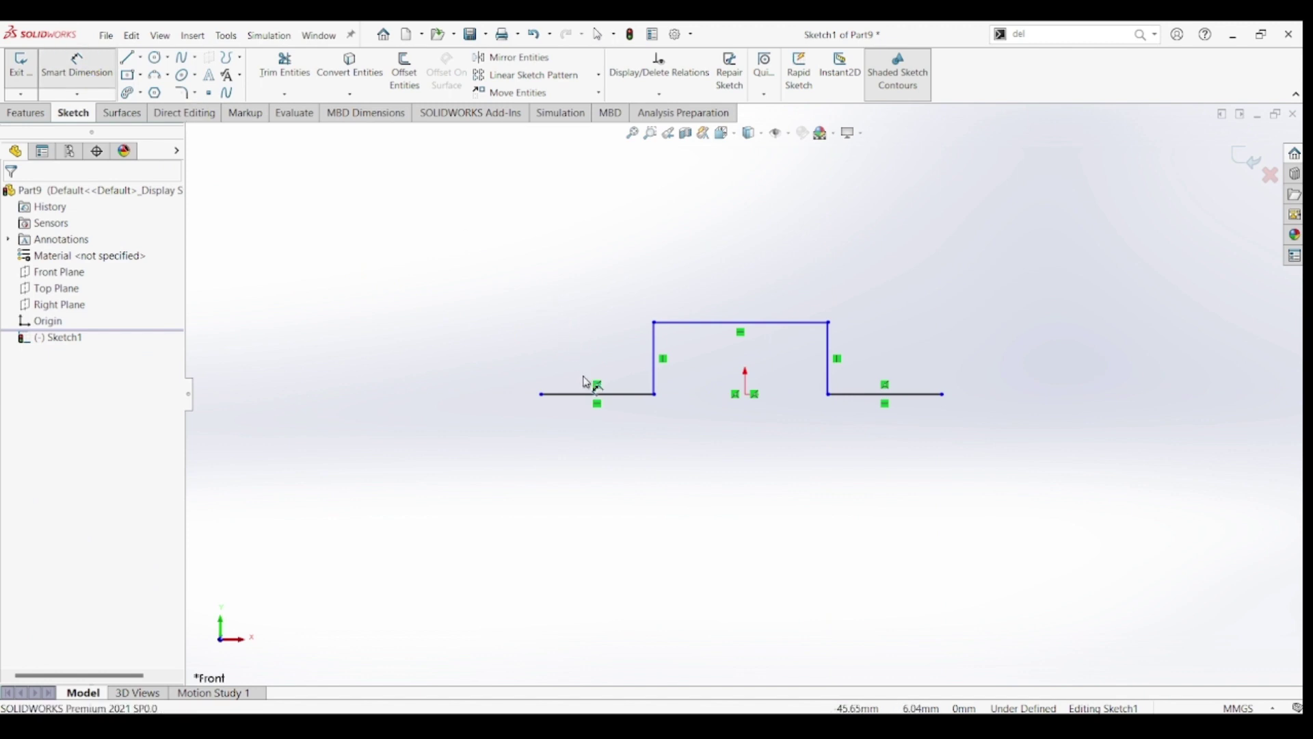
{"action": "left_click", "coordinate": [541, 395]}
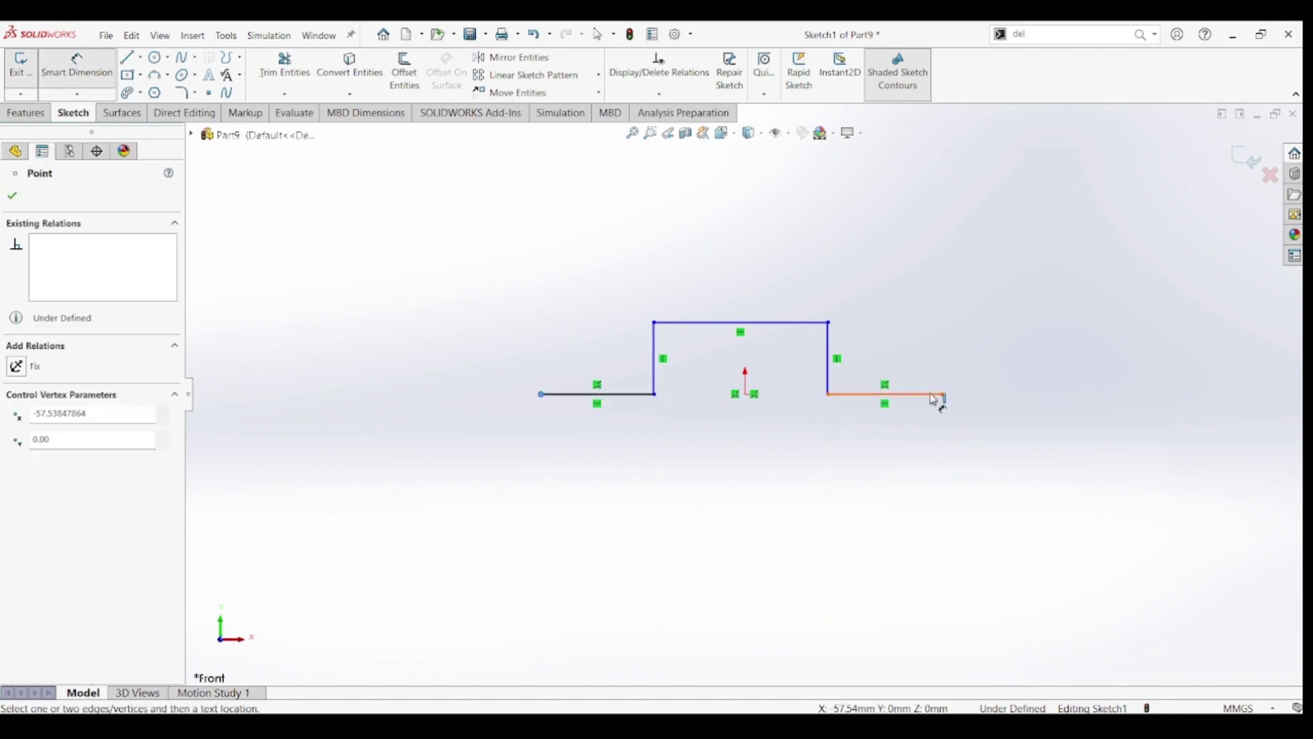
{"action": "left_click", "coordinate": [942, 395]}
{"action": "left_click", "coordinate": [722, 472]}
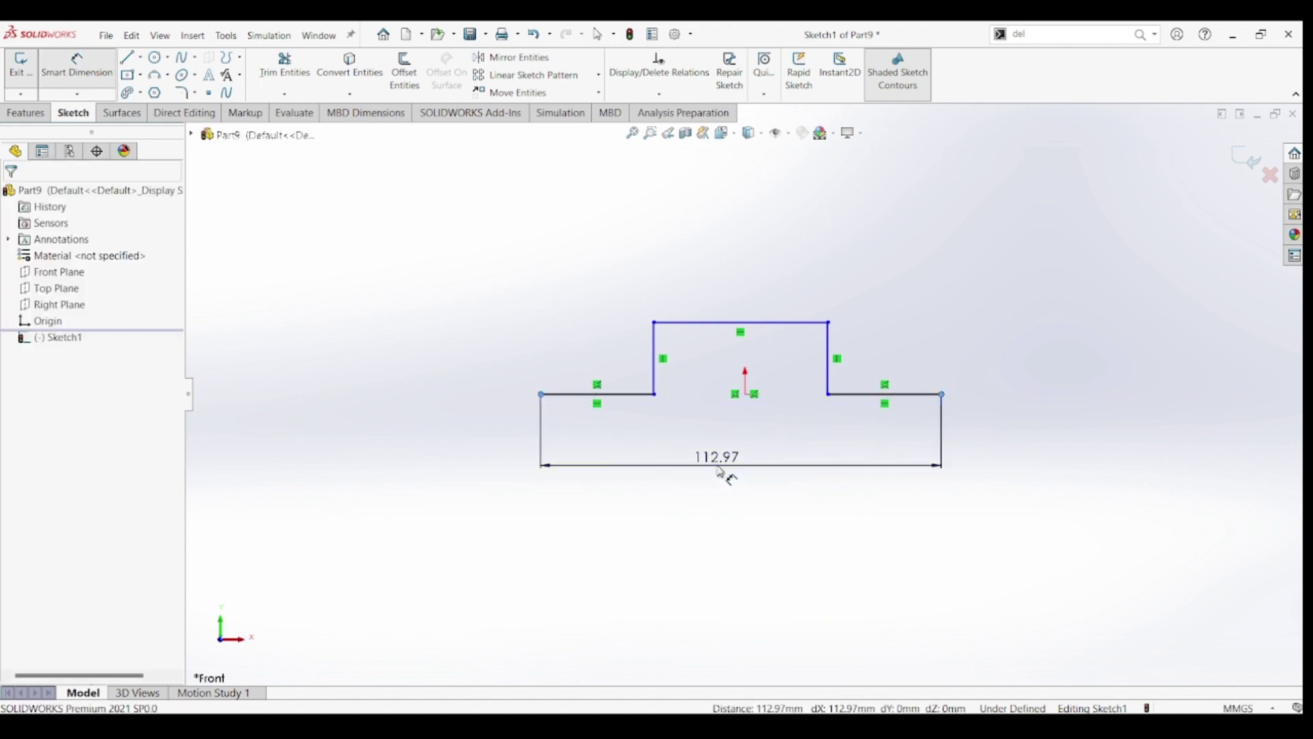
{"action": "type", "text": "92"}
{"action": "key", "text": "Return"}
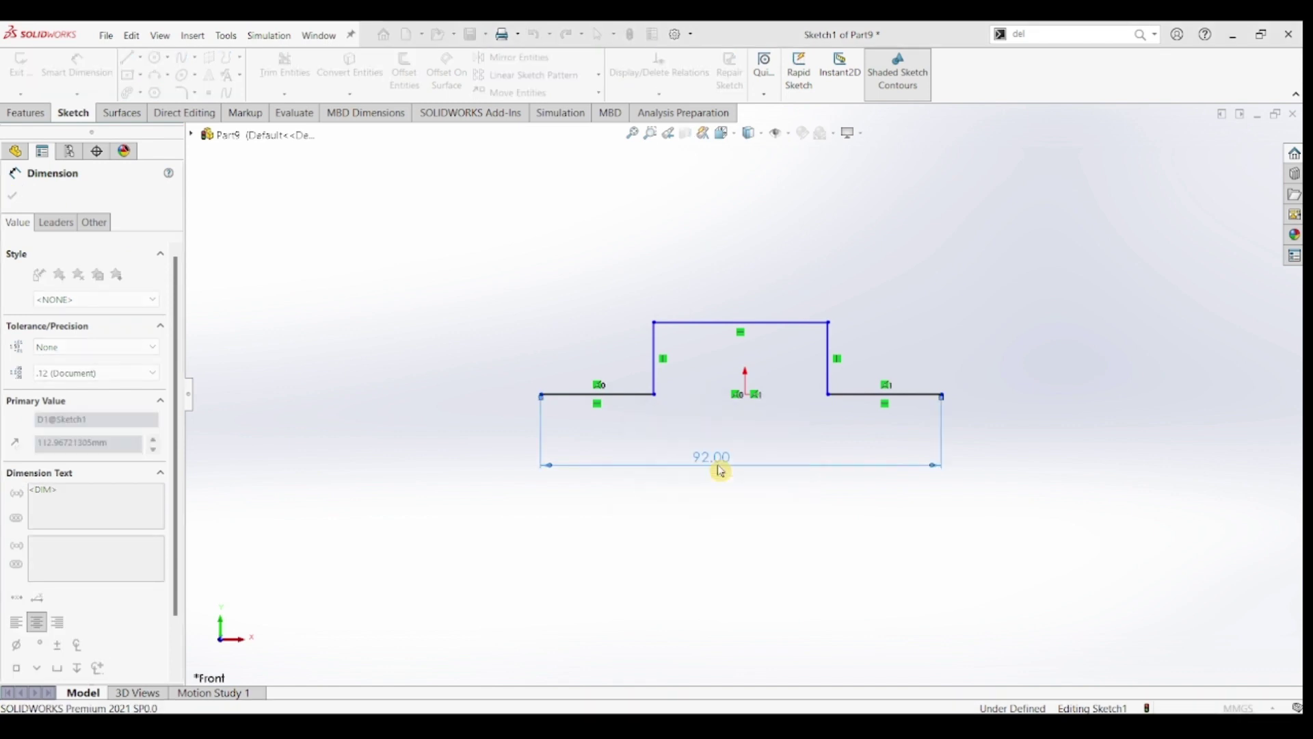
{"action": "key", "text": "Escape"}
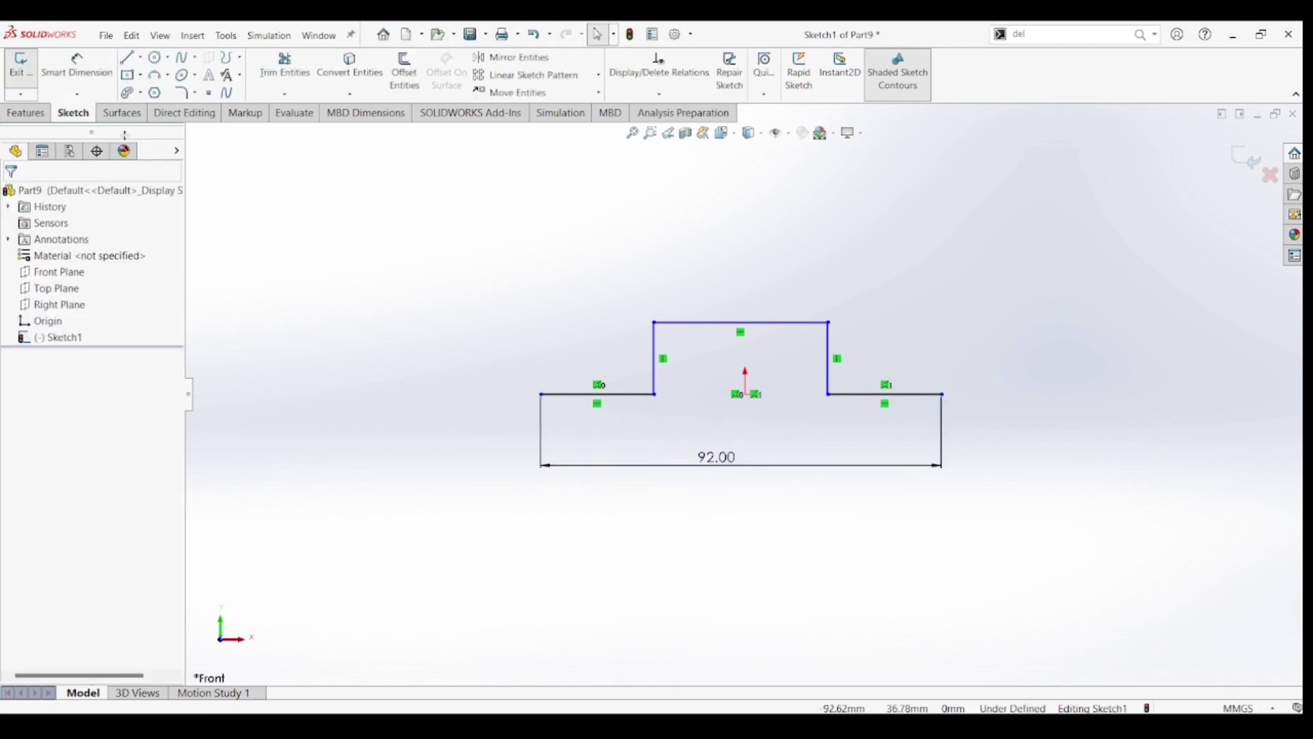
Draw a vertical centerline upward from the origin.
{"action": "left_click", "coordinate": [140, 57]}
{"action": "left_click", "coordinate": [149, 100]}
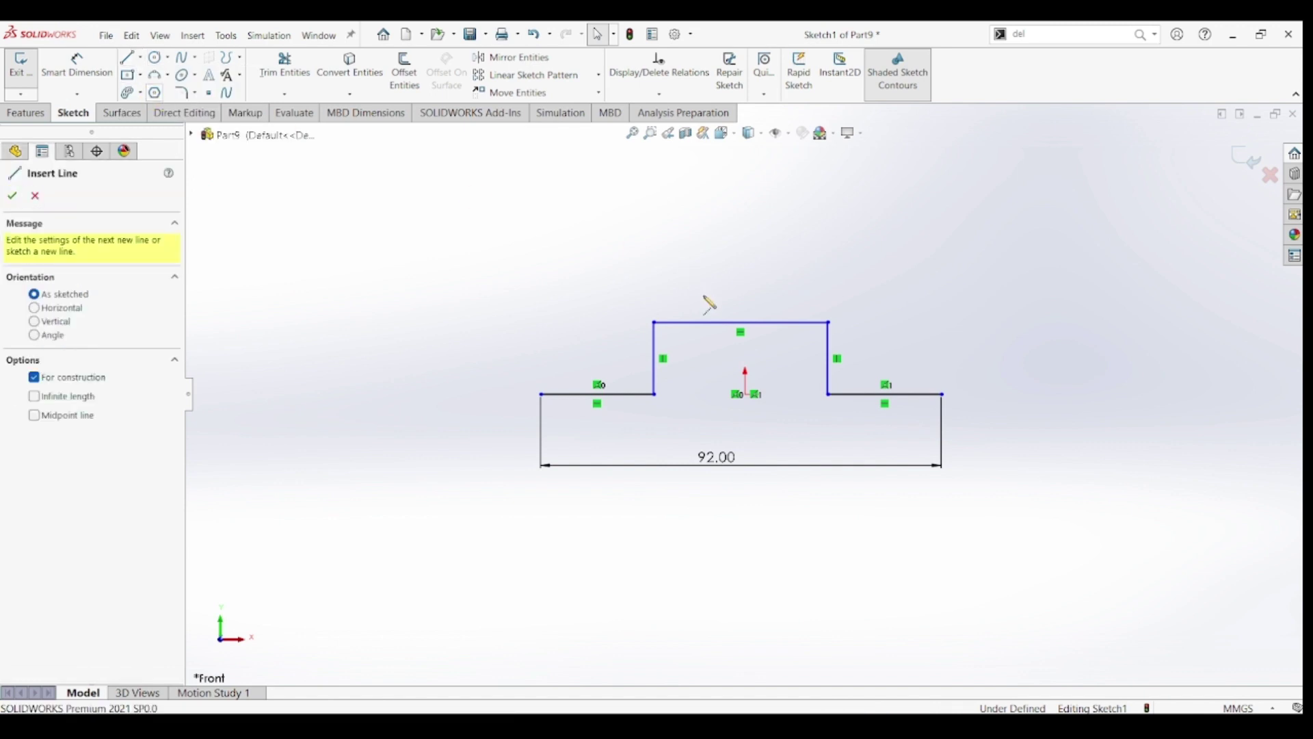
{"action": "left_click", "coordinate": [747, 394]}
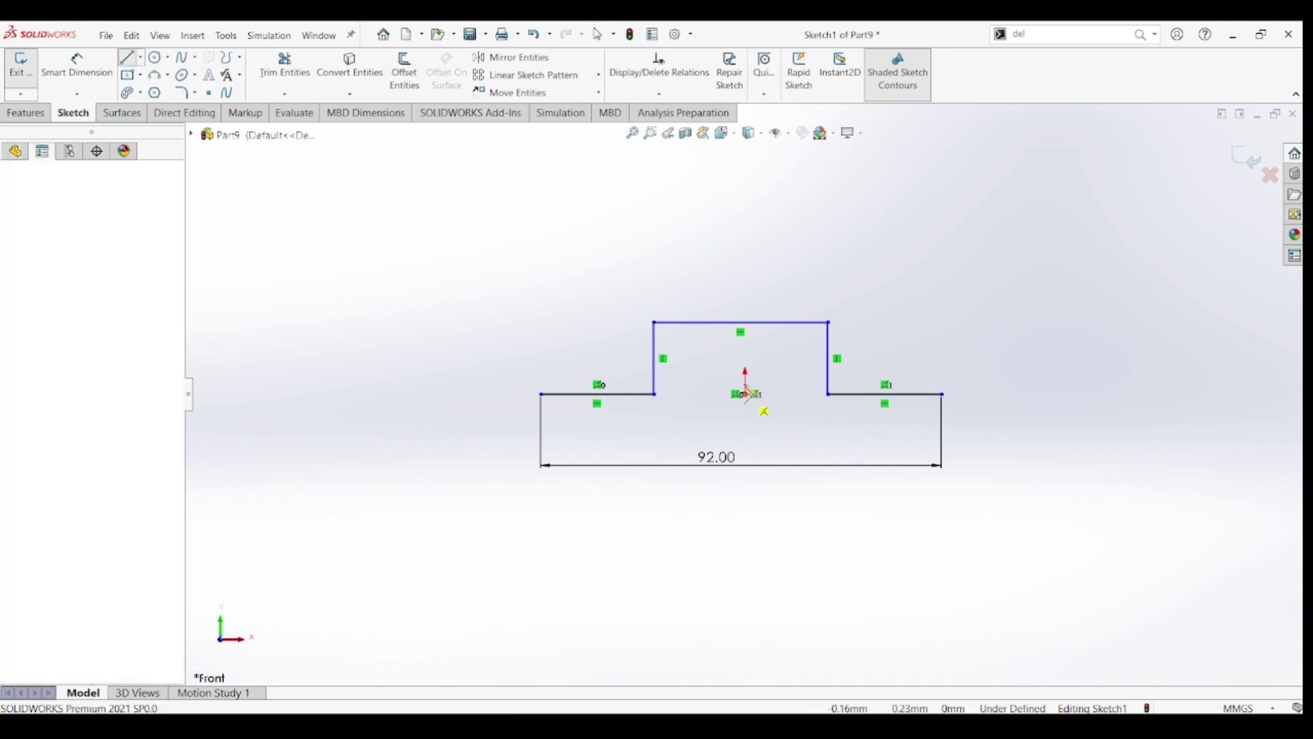
{"action": "left_click", "coordinate": [745, 272]}
{"action": "key", "text": "Escape"}
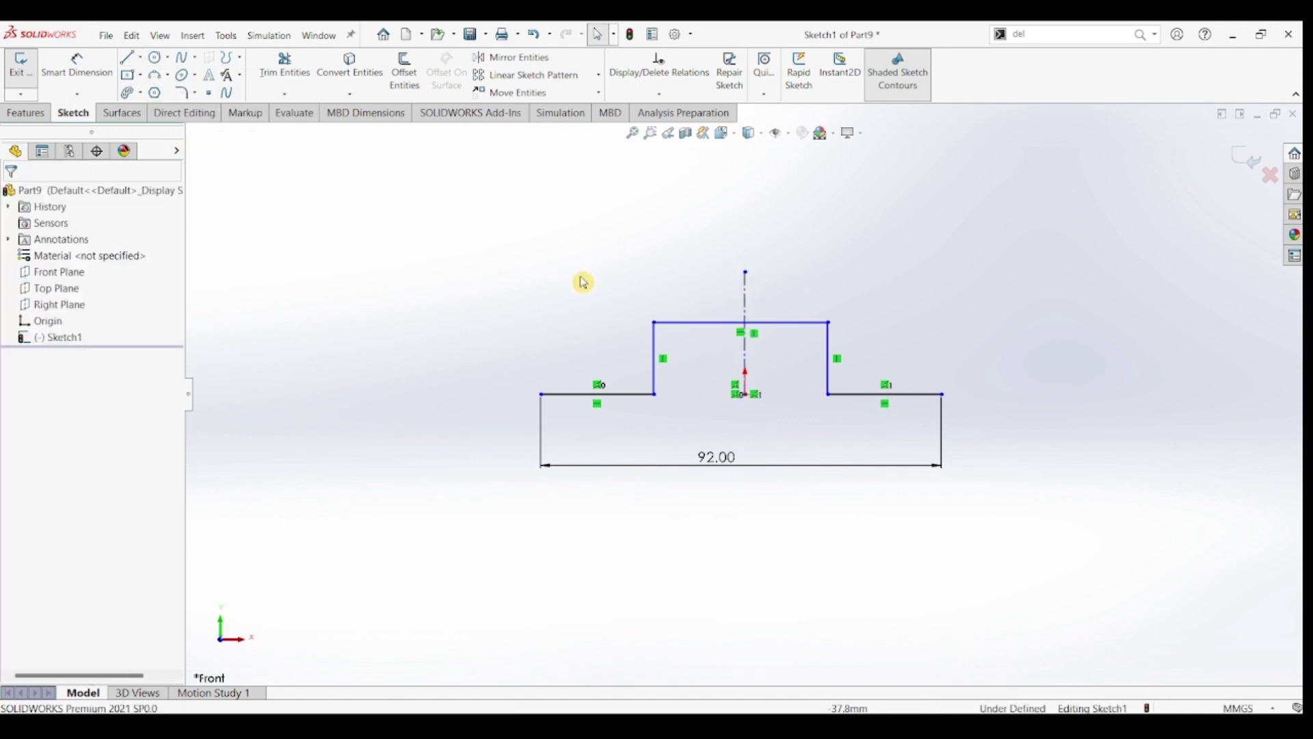
Make the step's left and right sides symmetric about the centerline.
{"action": "left_click", "coordinate": [657, 363]}
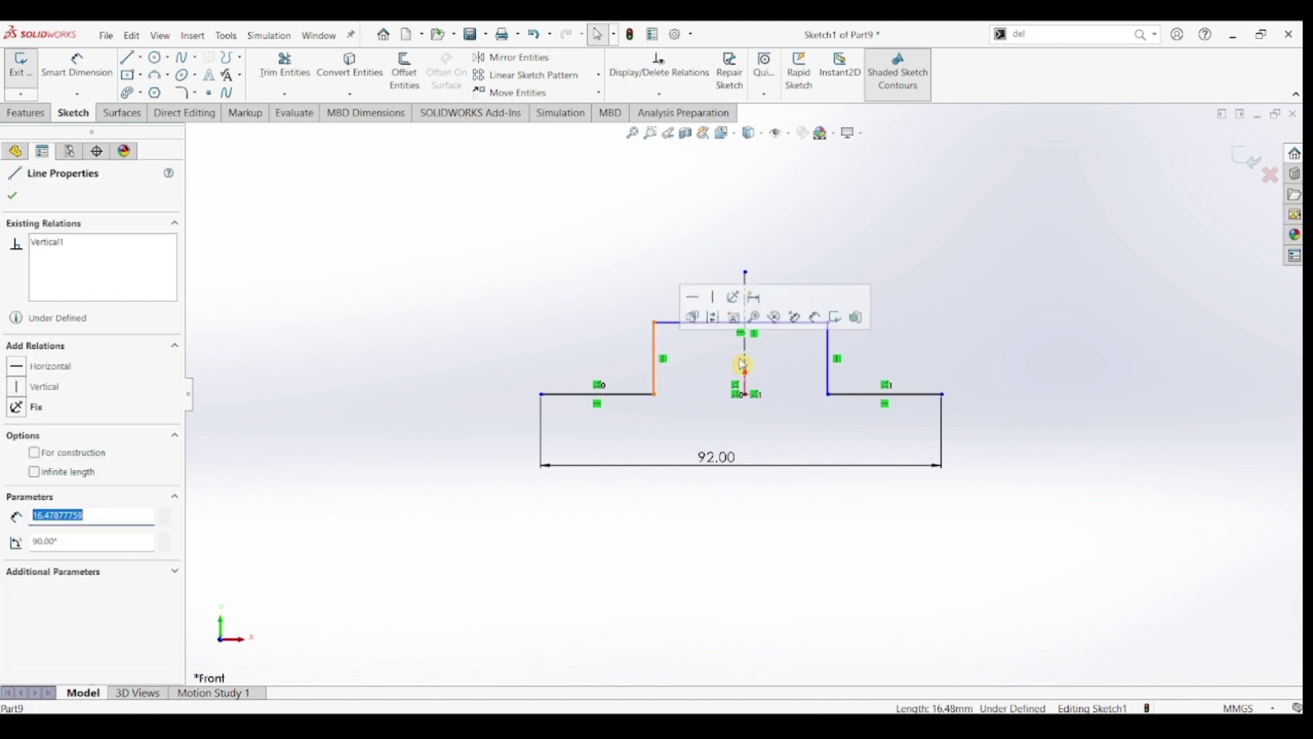
{"action": "left_click", "coordinate": [748, 363], "text": "ctrl"}
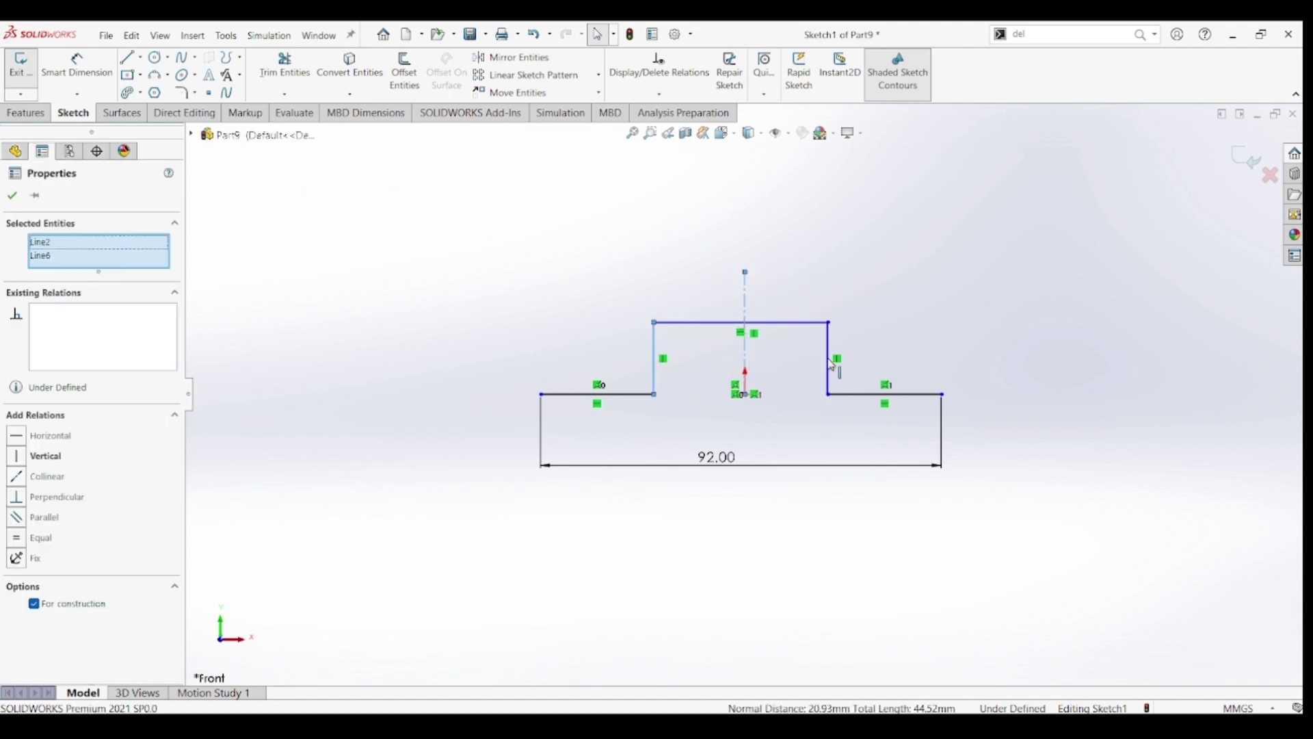
{"action": "left_click", "coordinate": [830, 366], "text": "ctrl"}
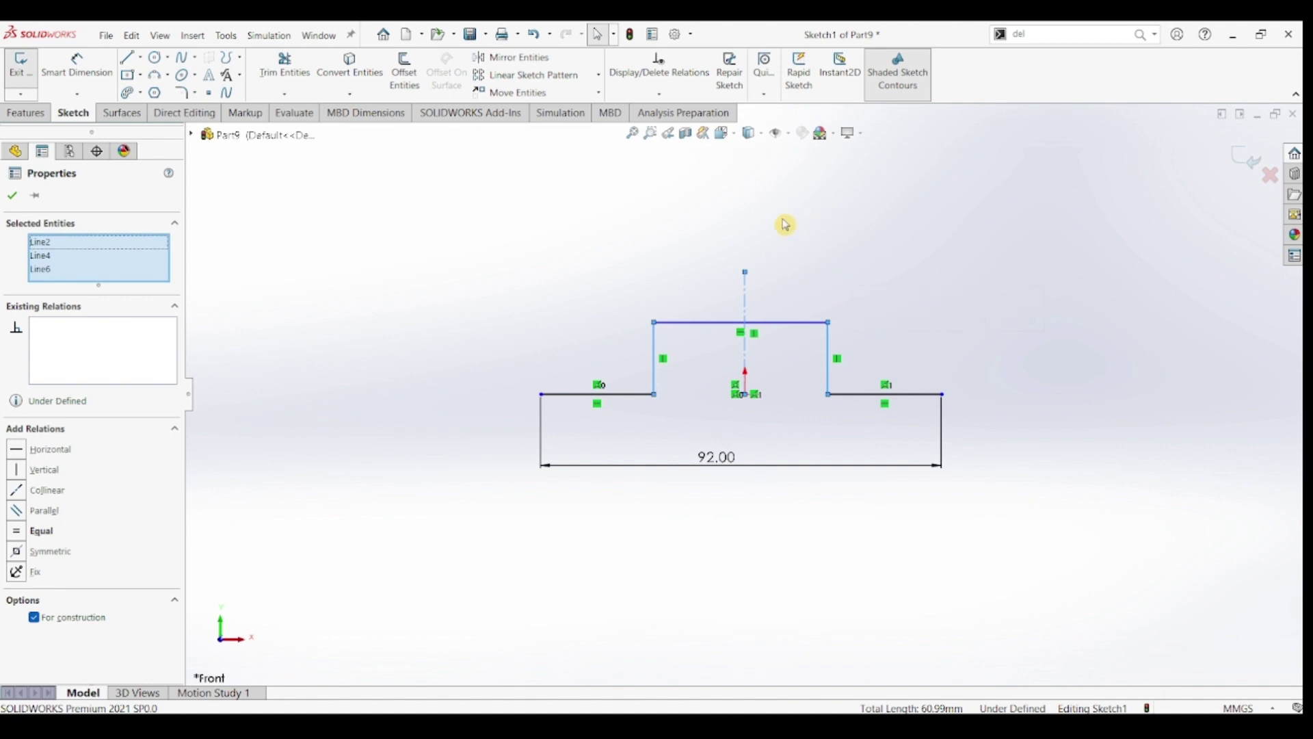
{"action": "left_click", "coordinate": [21, 558]}
{"action": "left_click", "coordinate": [12, 196]}
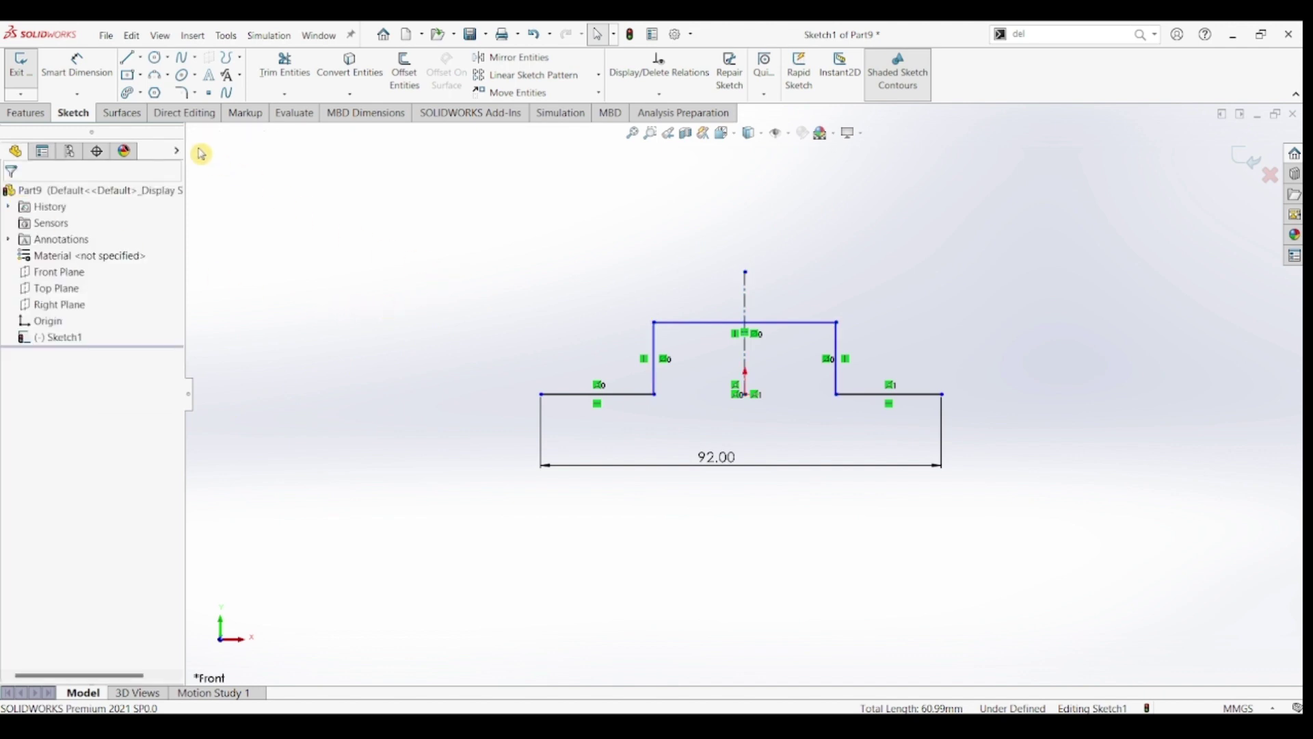
{"action": "left_click", "coordinate": [87, 83]}
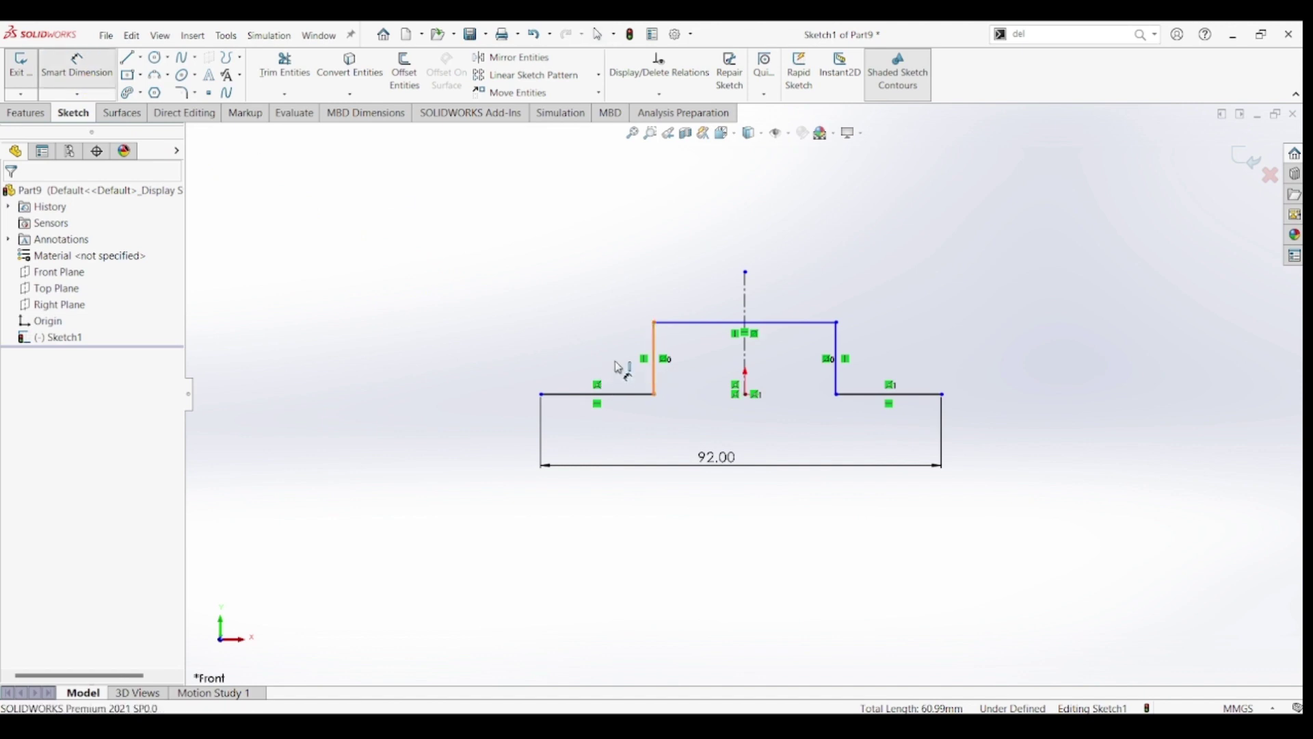
Dimension the left riser at 14 mm and the step's top line at 18 mm.
{"action": "left_click", "coordinate": [619, 368]}
{"action": "left_click", "coordinate": [513, 369]}
{"action": "type", "text": "1"}
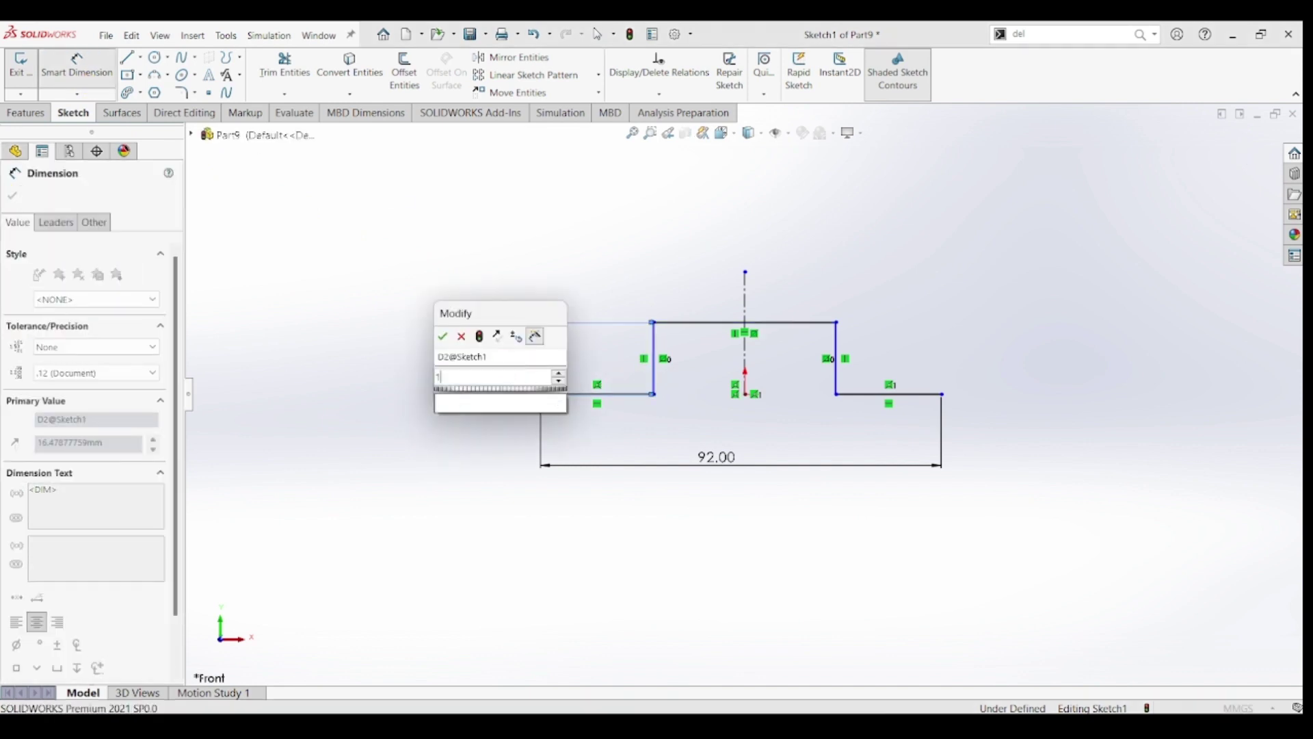
{"action": "type", "text": "4"}
{"action": "key", "text": "Return"}
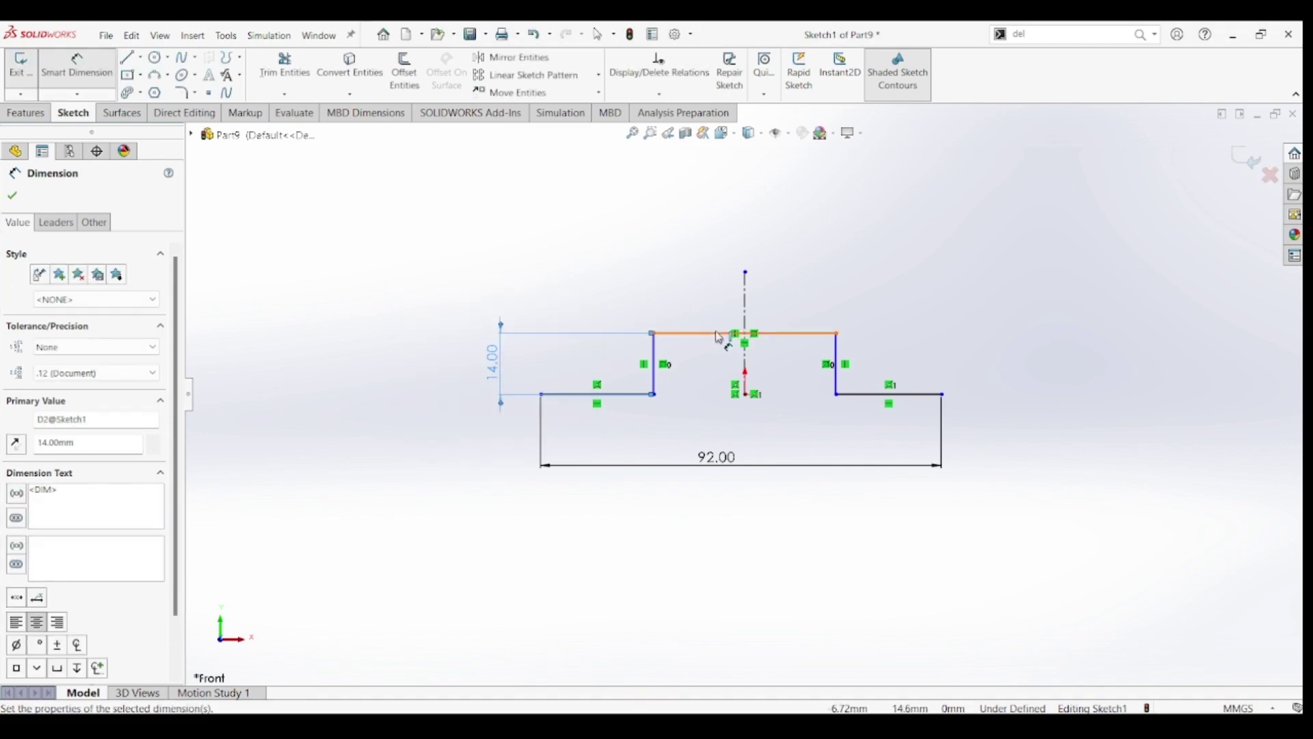
{"action": "left_click", "coordinate": [720, 336]}
{"action": "left_click", "coordinate": [746, 429]}
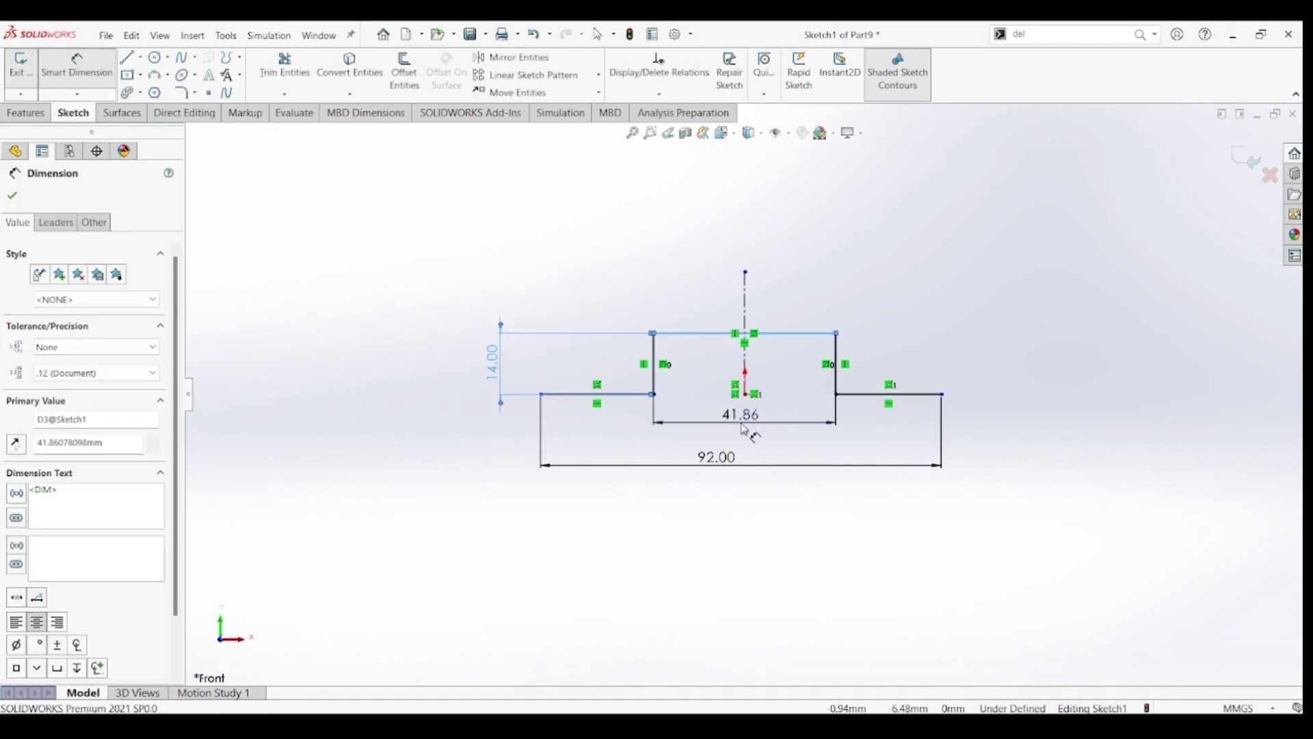
{"action": "type", "text": "18"}
{"action": "key", "text": "Return"}
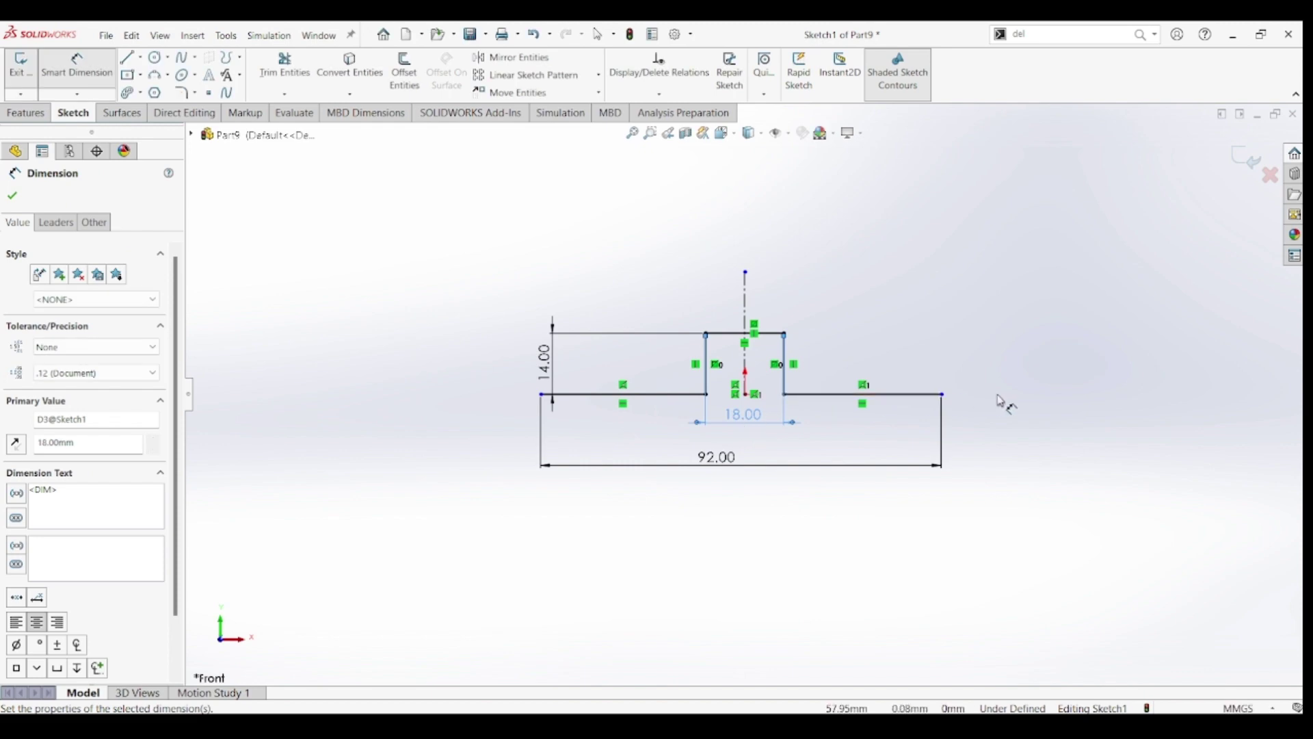
{"action": "key", "text": "Escape"}
{"action": "key", "text": "Escape"}
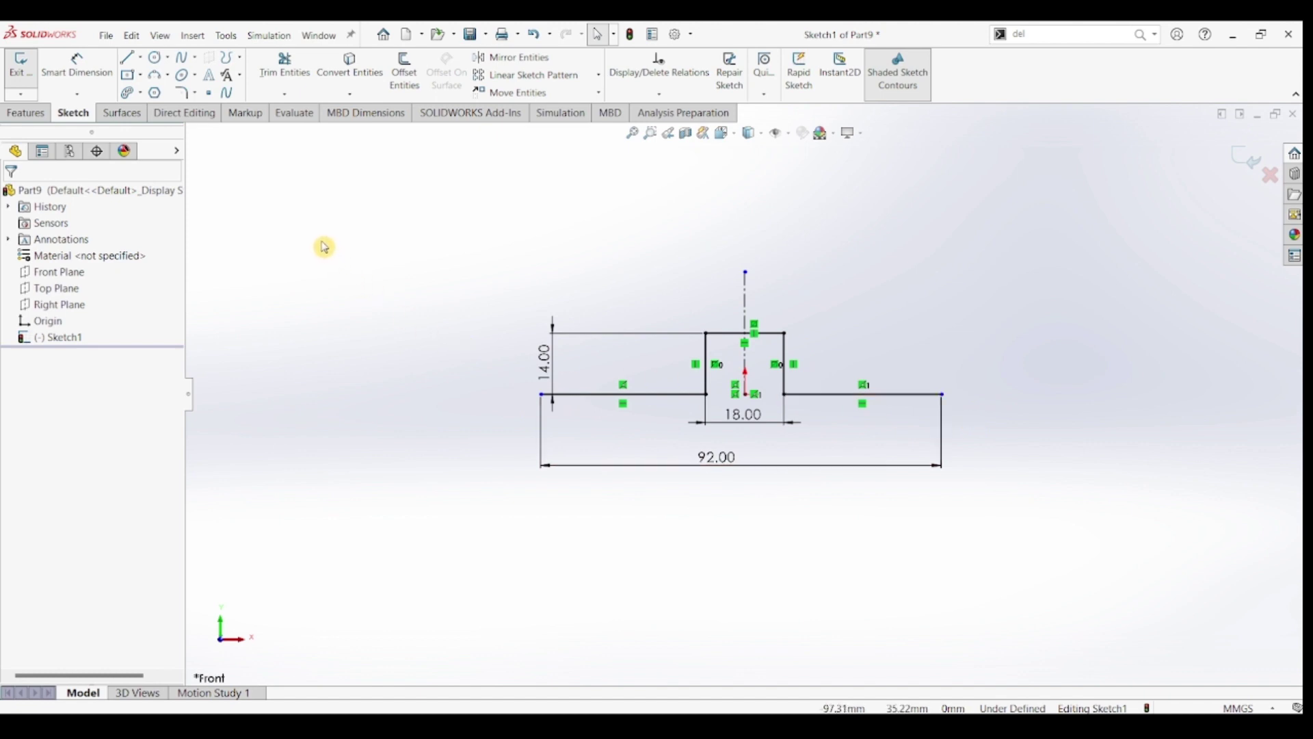
Offset the profile chain 6 mm, reversed, with line-capped ends to close it.
{"action": "left_click", "coordinate": [403, 76]}
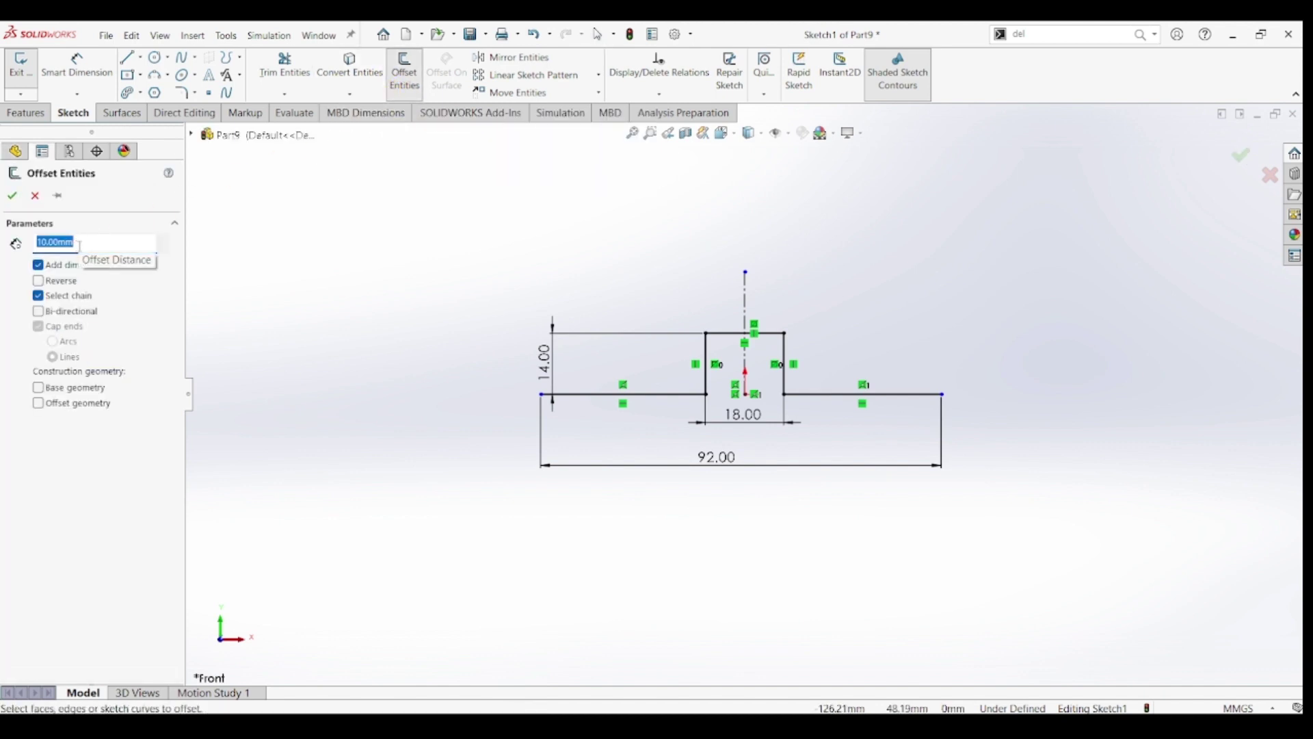
{"action": "type", "text": "6"}
{"action": "key", "text": "Return"}
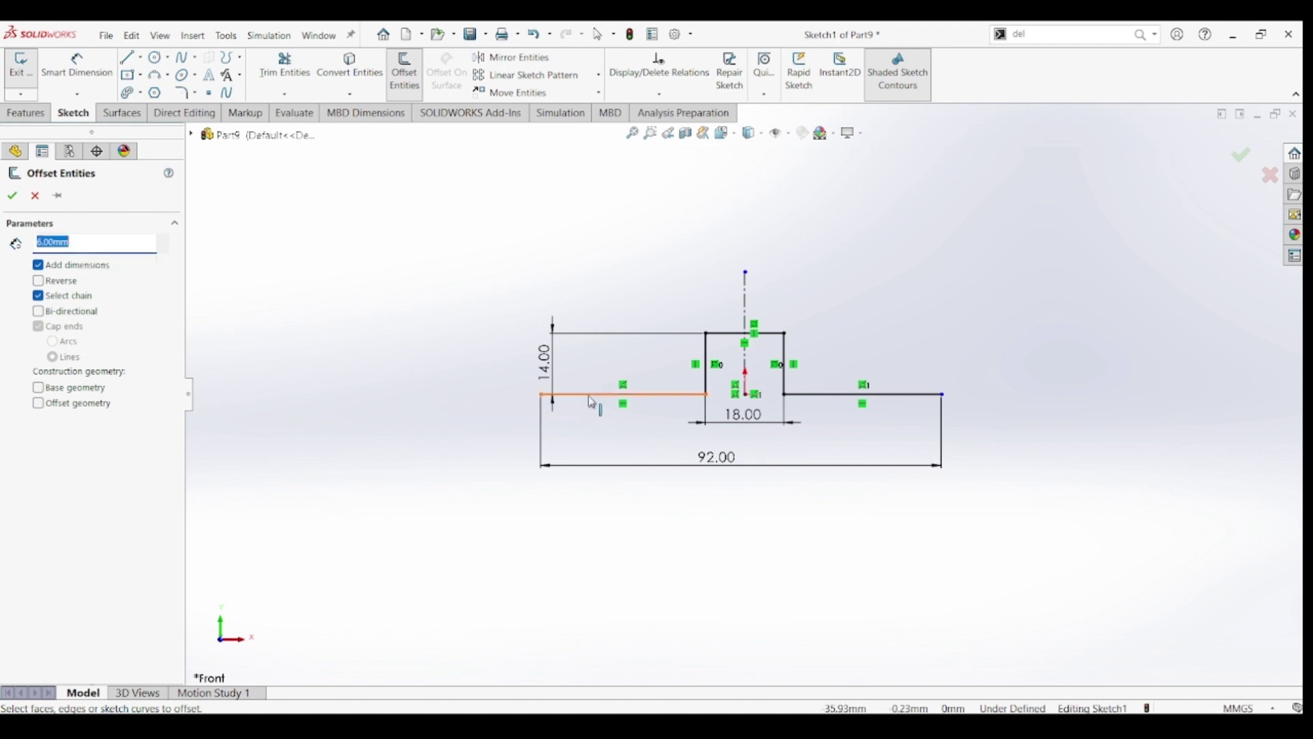
{"action": "left_click", "coordinate": [588, 396]}
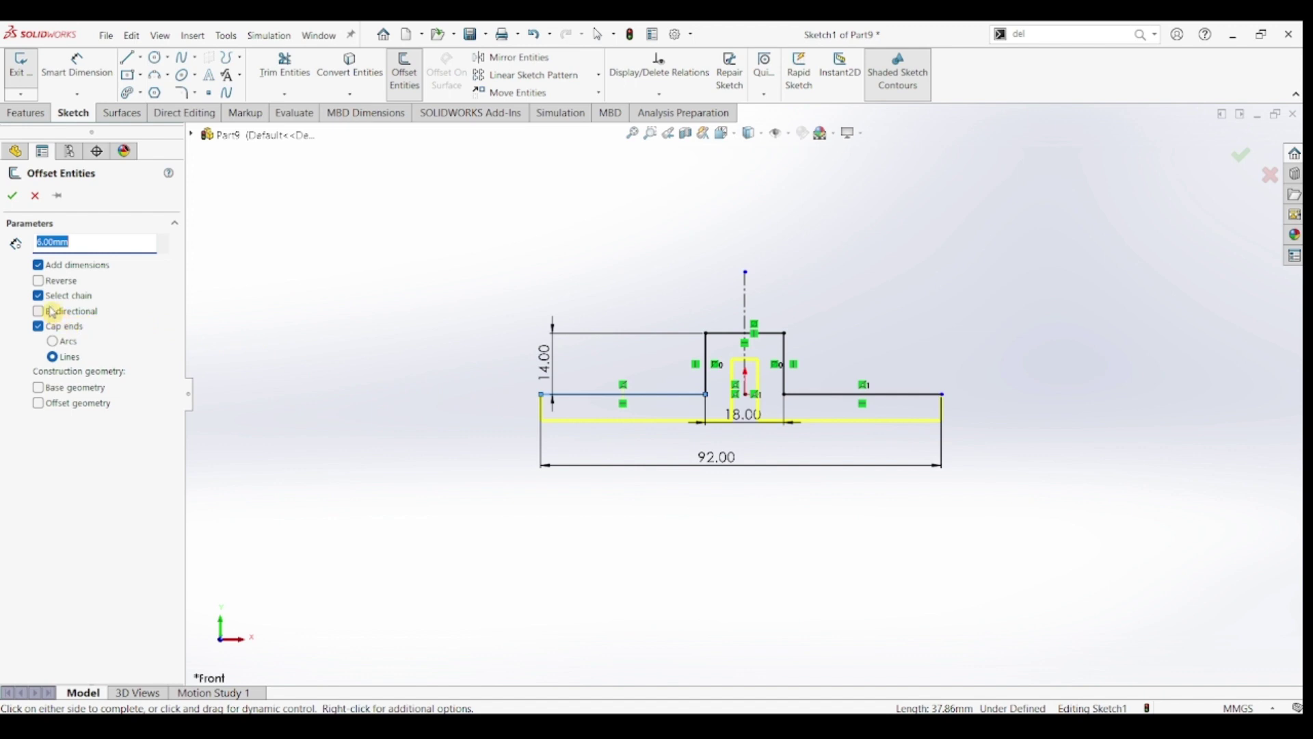
{"action": "left_click", "coordinate": [38, 281]}
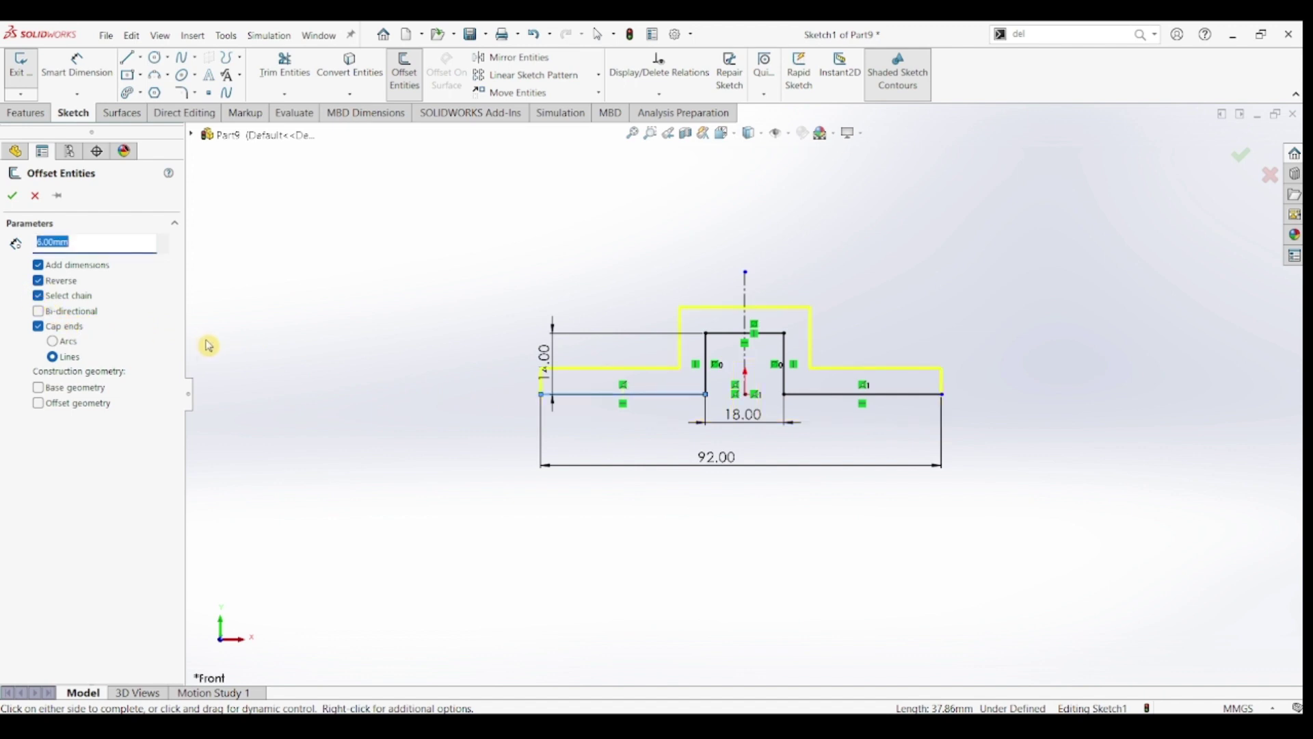
{"action": "left_click", "coordinate": [52, 342]}
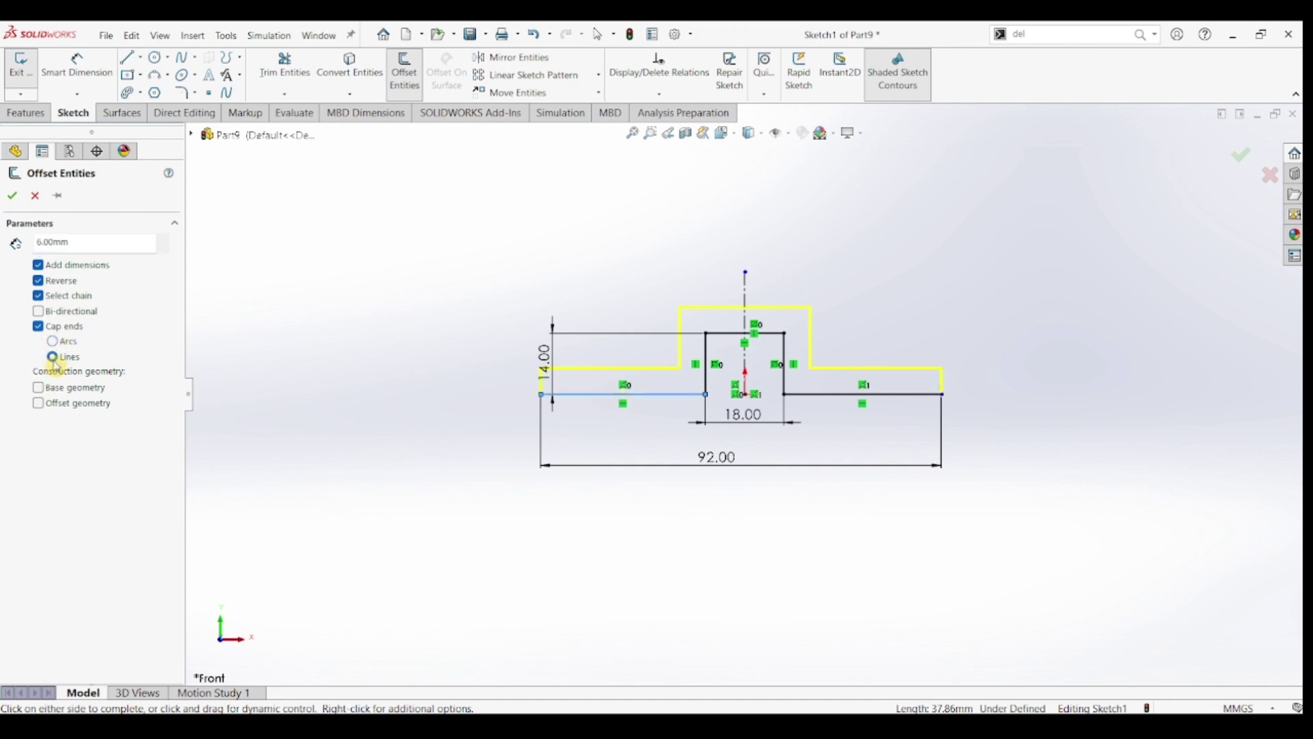
{"action": "left_click", "coordinate": [12, 196]}
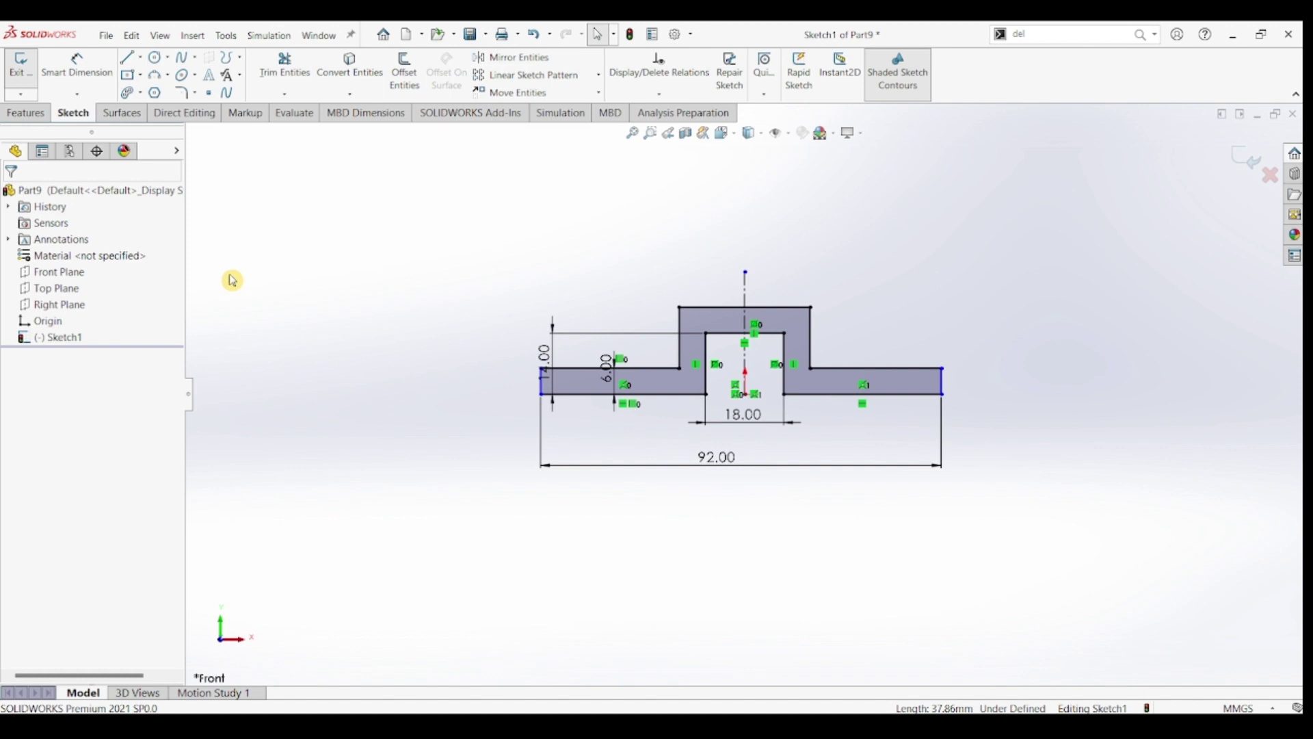
Move the 14 mm height dimension beside the profile's left end.
{"action": "left_click", "coordinate": [531, 396]}
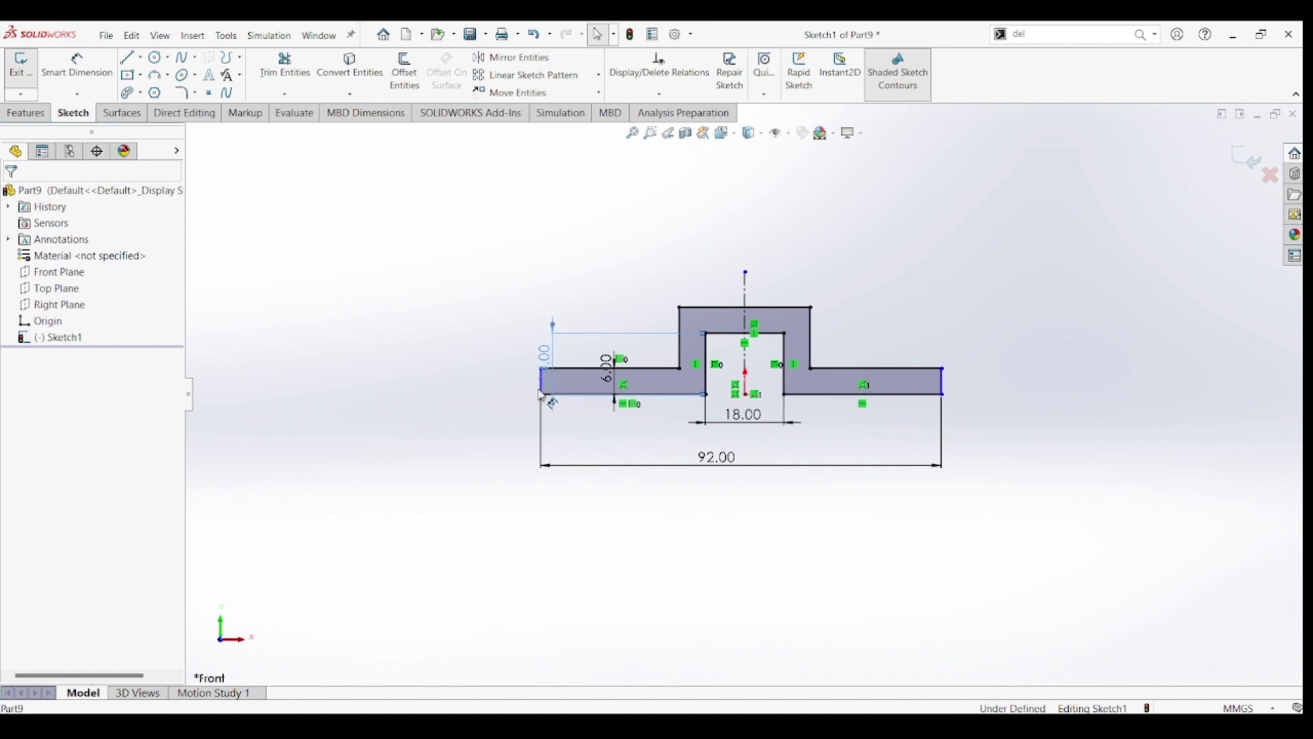
{"action": "left_click", "coordinate": [545, 354]}
{"action": "left_click", "coordinate": [750, 367]}
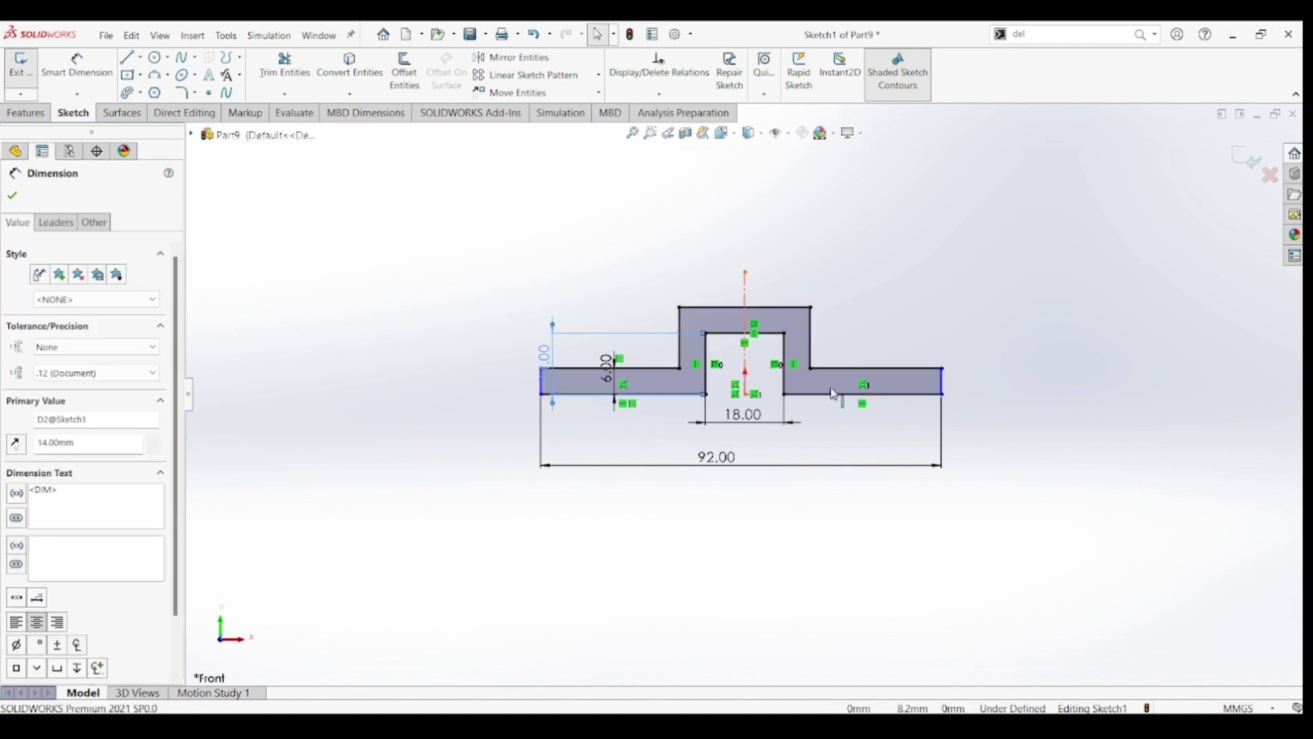
{"action": "left_click", "coordinate": [943, 383], "text": "ctrl"}
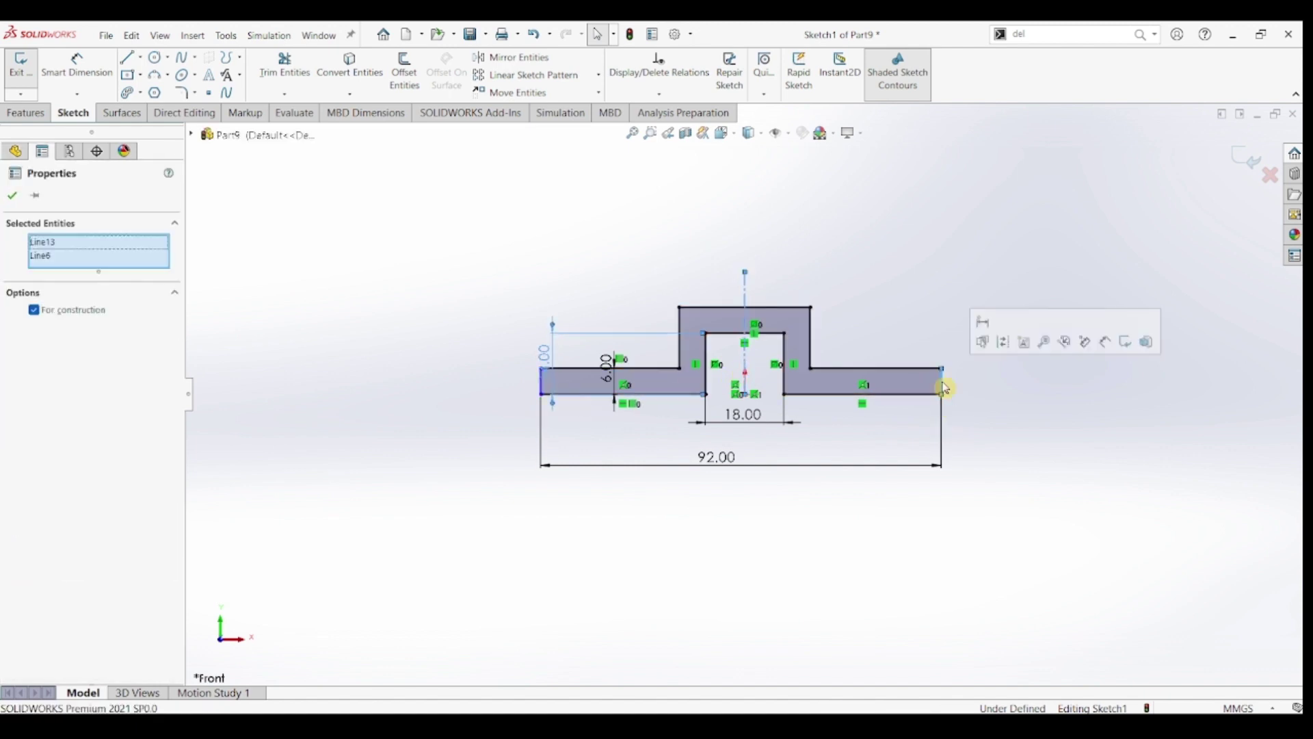
{"action": "left_click", "coordinate": [342, 353]}
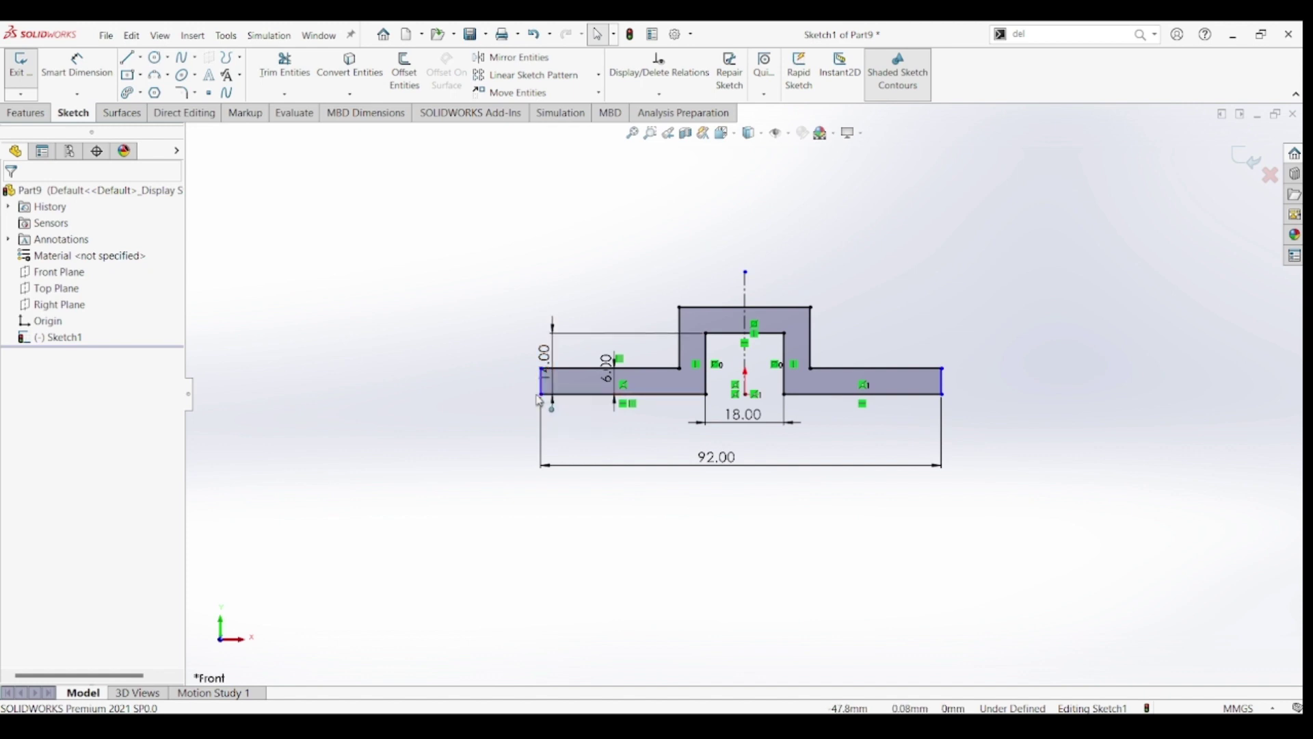
{"action": "left_click_drag", "start_coordinate": [545, 356], "coordinate": [582, 357]}
Make the left and right outer edges symmetric about the centerline.
{"action": "left_click", "coordinate": [545, 387]}
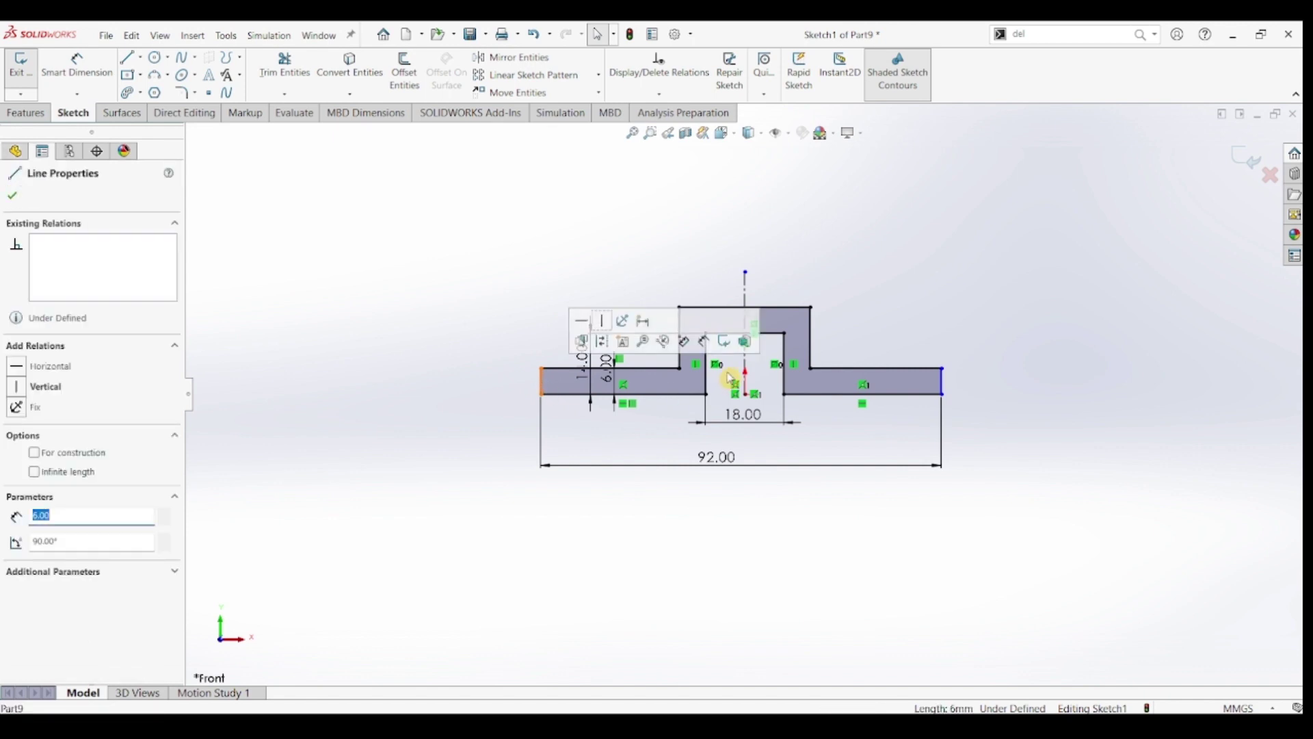
{"action": "left_click", "coordinate": [942, 387], "text": "ctrl"}
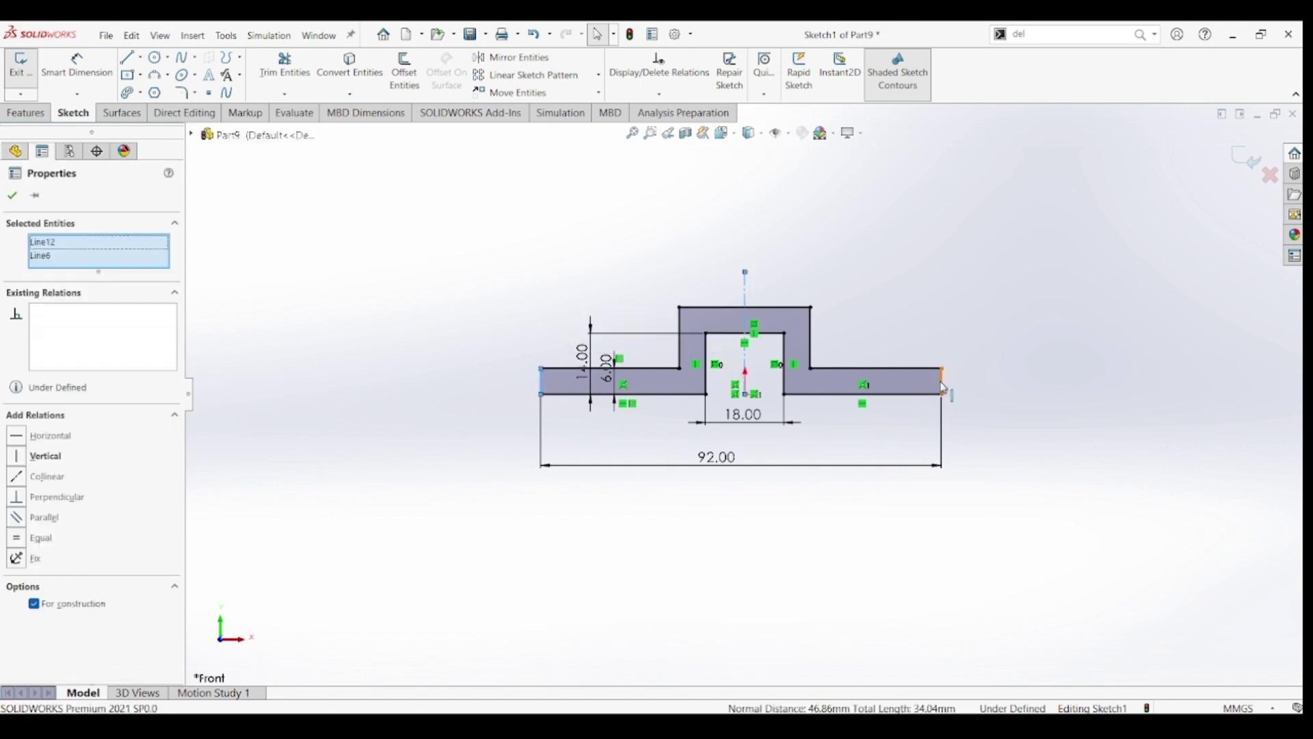
{"action": "left_click", "coordinate": [943, 384], "text": "ctrl"}
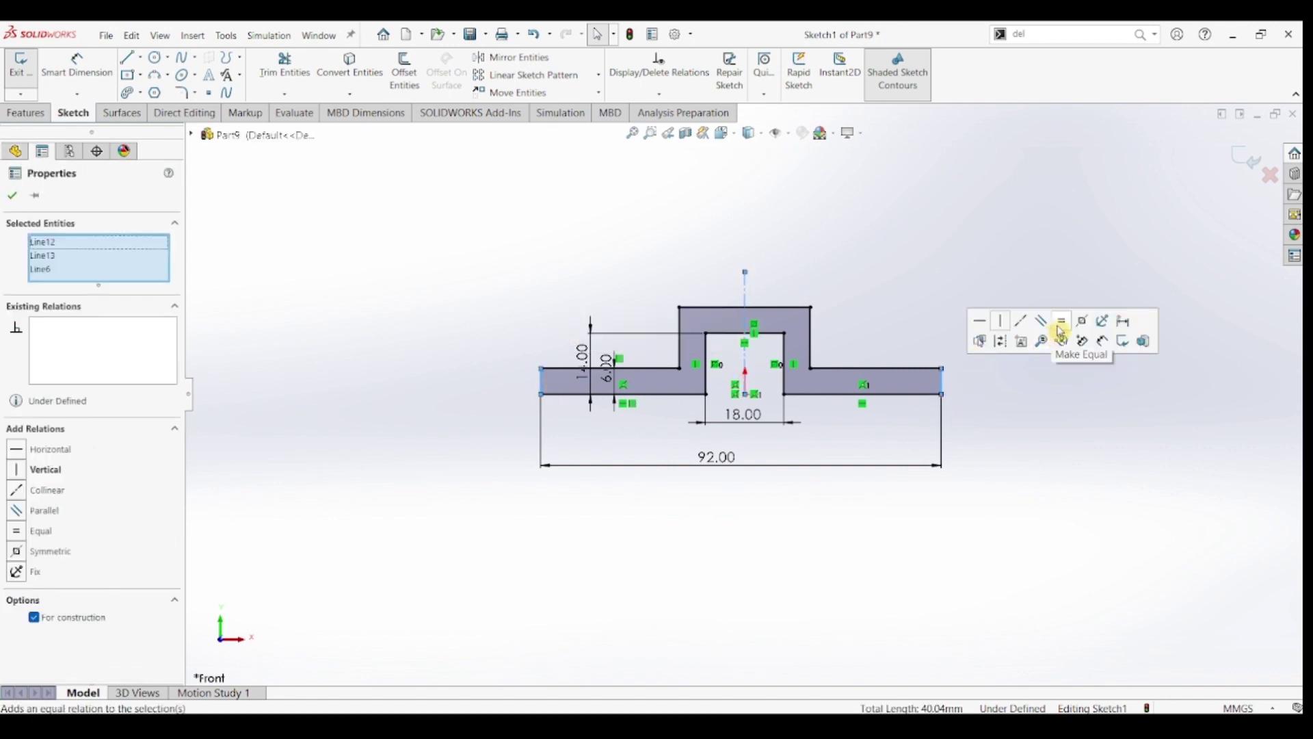
{"action": "left_click", "coordinate": [1084, 328]}
{"action": "left_click", "coordinate": [1084, 439]}
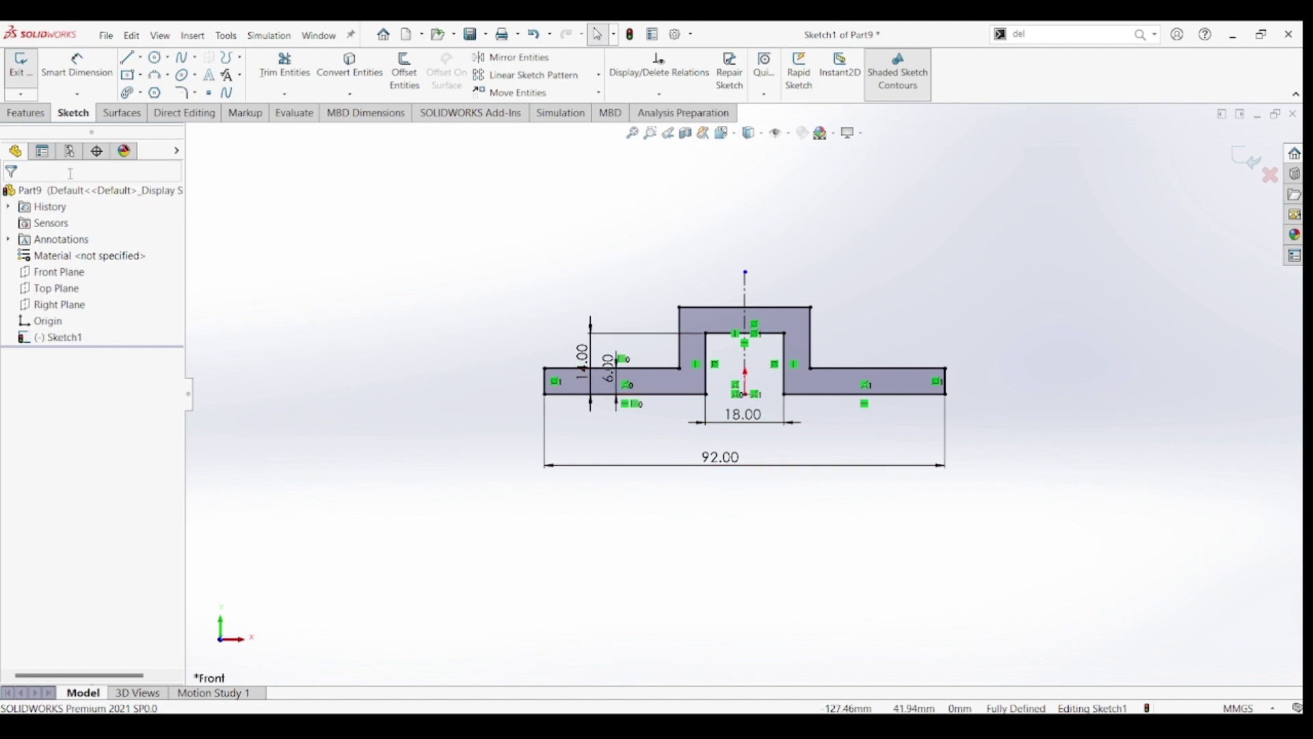
{"action": "left_click", "coordinate": [26, 113]}
Extrude the closed profile 40 mm Mid Plane into a solid bracket.
{"action": "left_click", "coordinate": [28, 72]}
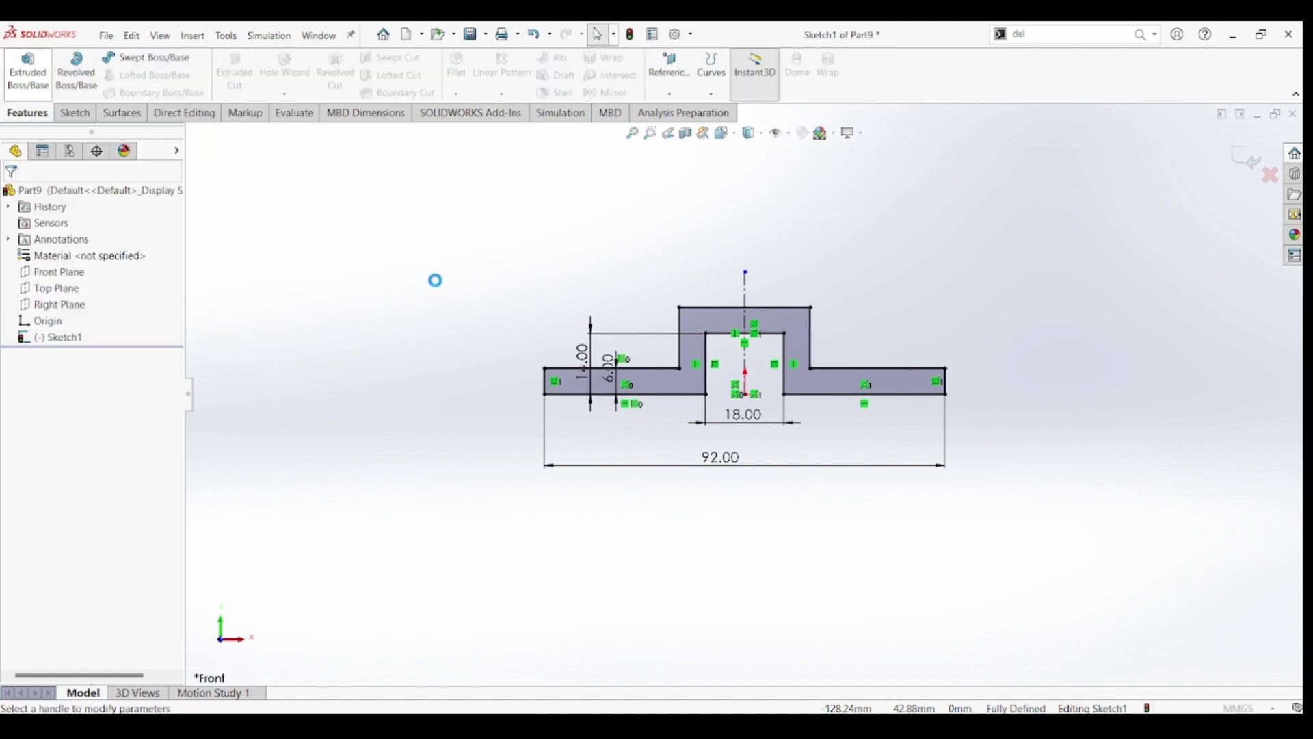
{"action": "left_click", "coordinate": [97, 291]}
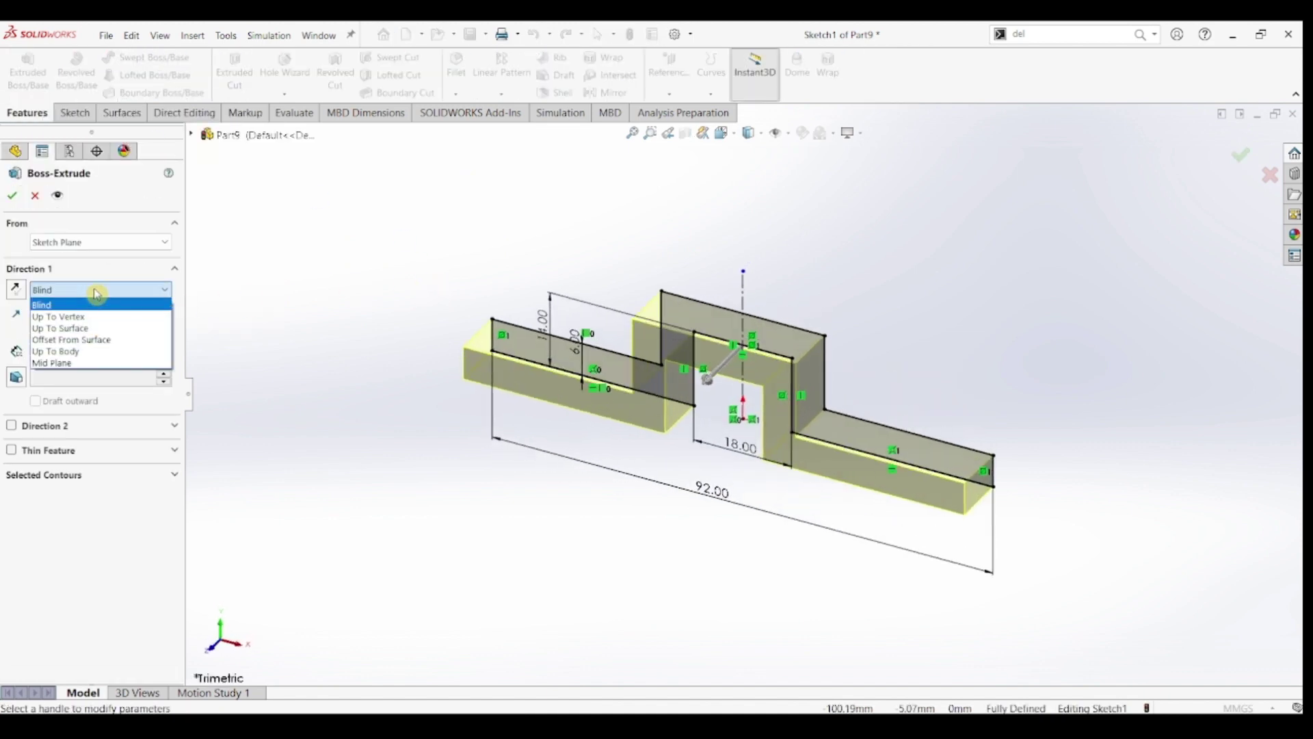
{"action": "left_click", "coordinate": [85, 350]}
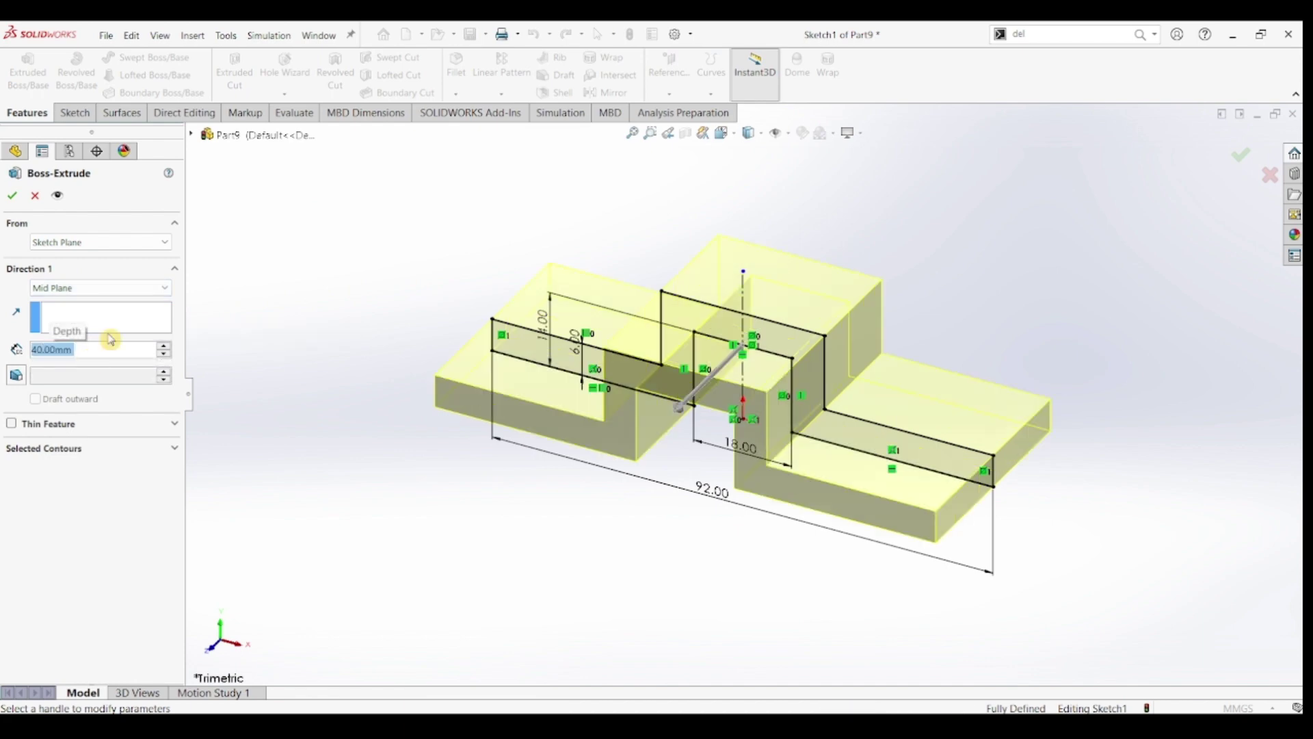
{"action": "left_click", "coordinate": [13, 195]}
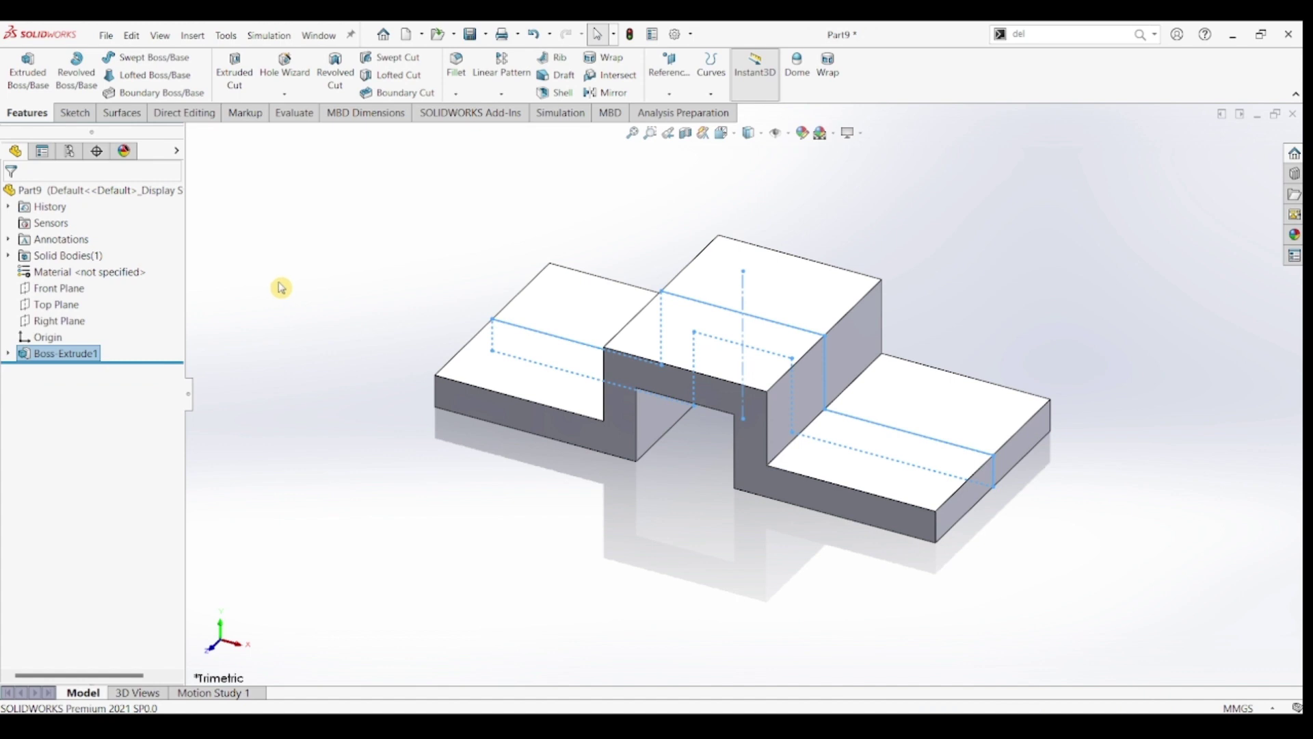
{"action": "left_click", "coordinate": [321, 287]}
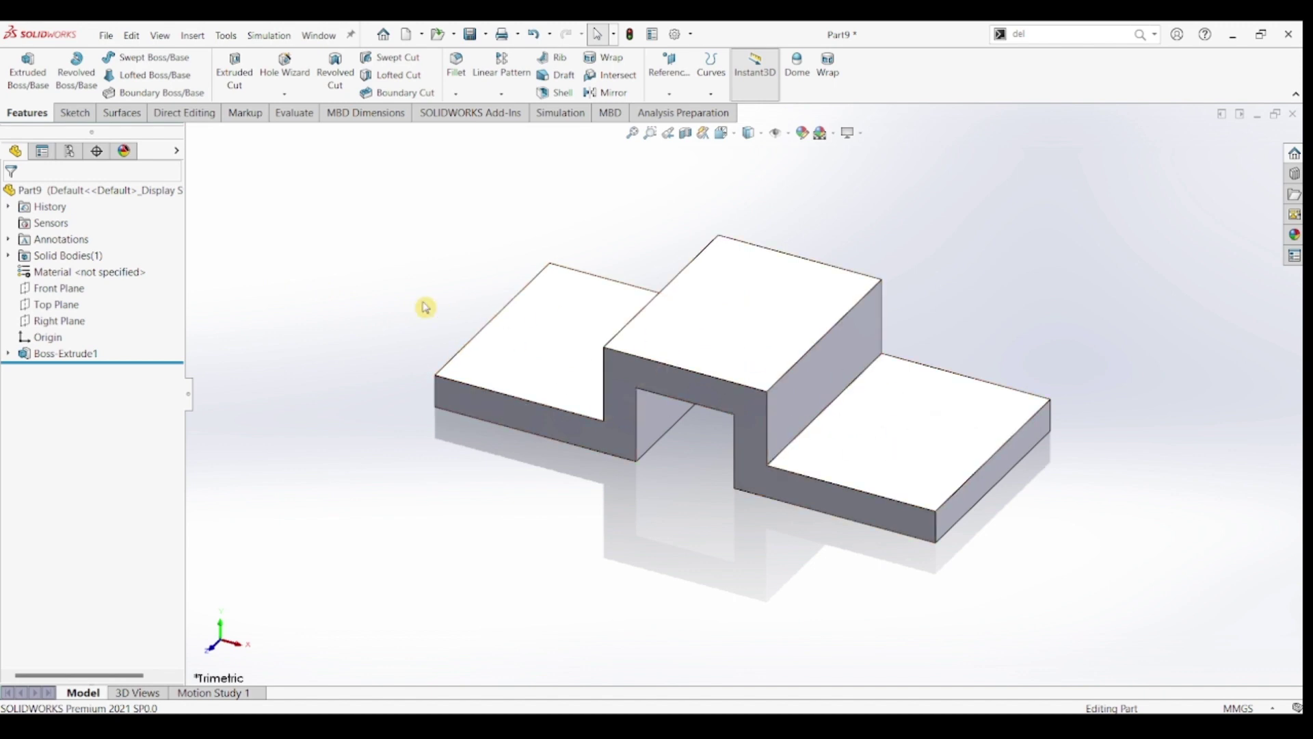
Start a new sketch on the right flange's top face.
{"action": "left_click", "coordinate": [880, 418]}
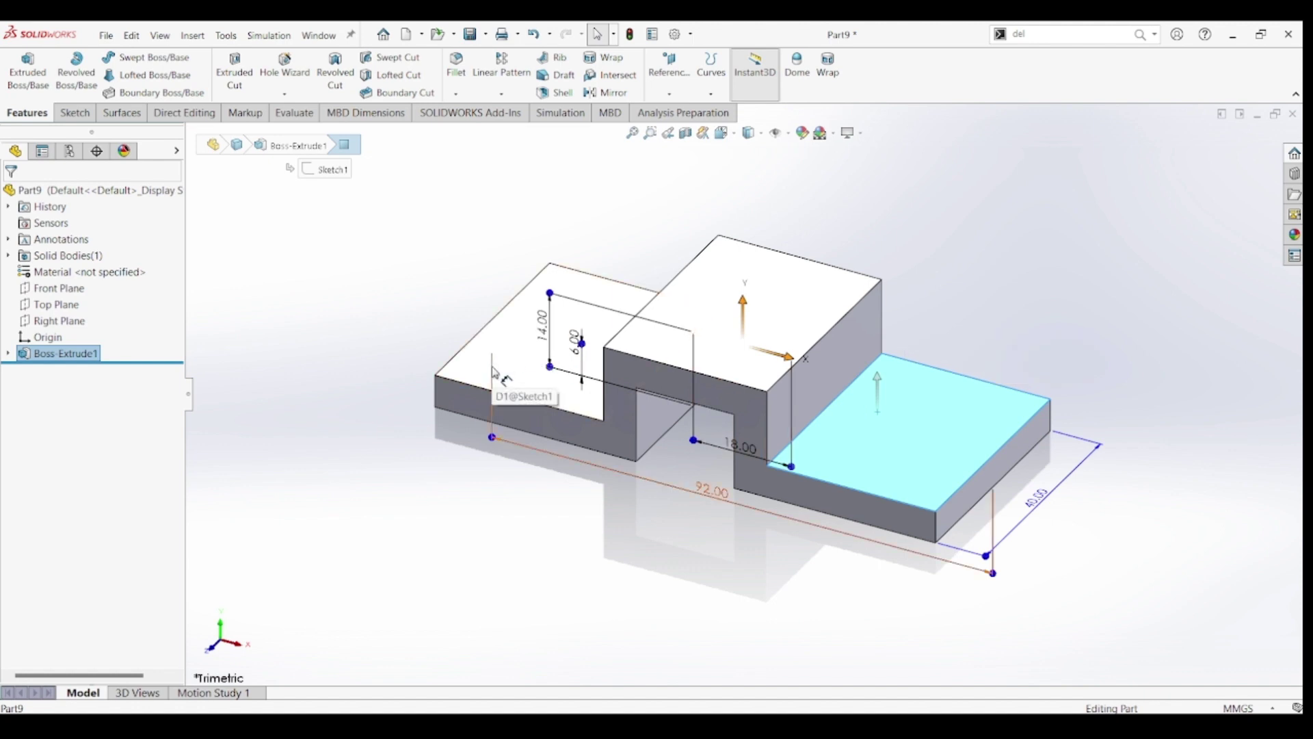
{"action": "left_click", "coordinate": [65, 113]}
{"action": "left_click", "coordinate": [25, 77]}
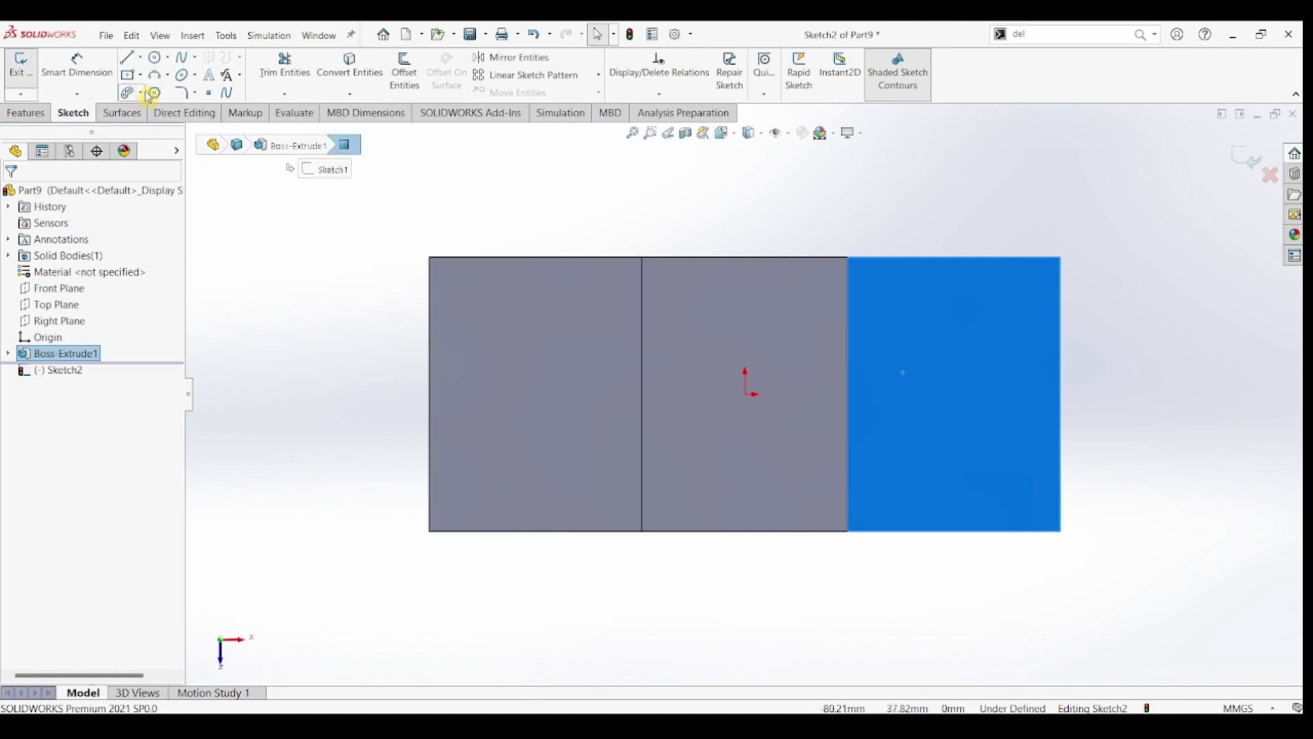
Draw four concentric circles of increasing size centred on the origin.
{"action": "left_click", "coordinate": [157, 60]}
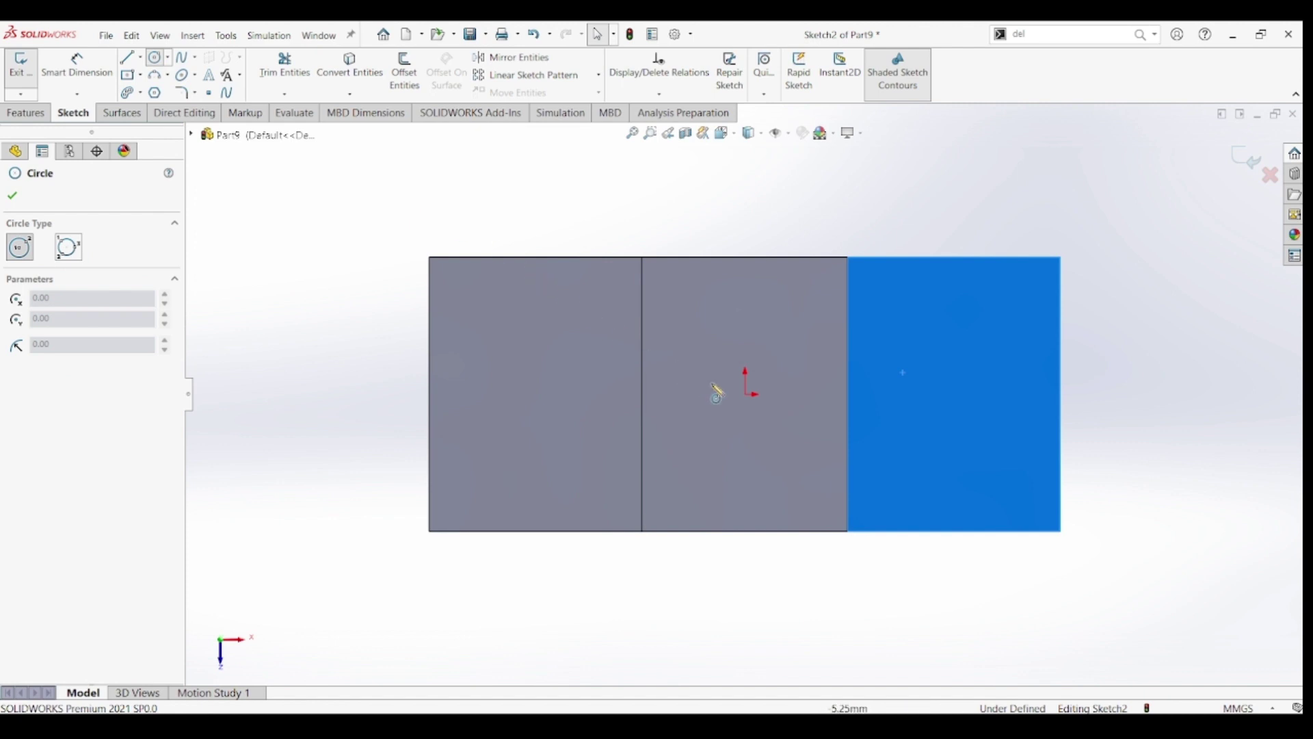
{"action": "left_click", "coordinate": [746, 394]}
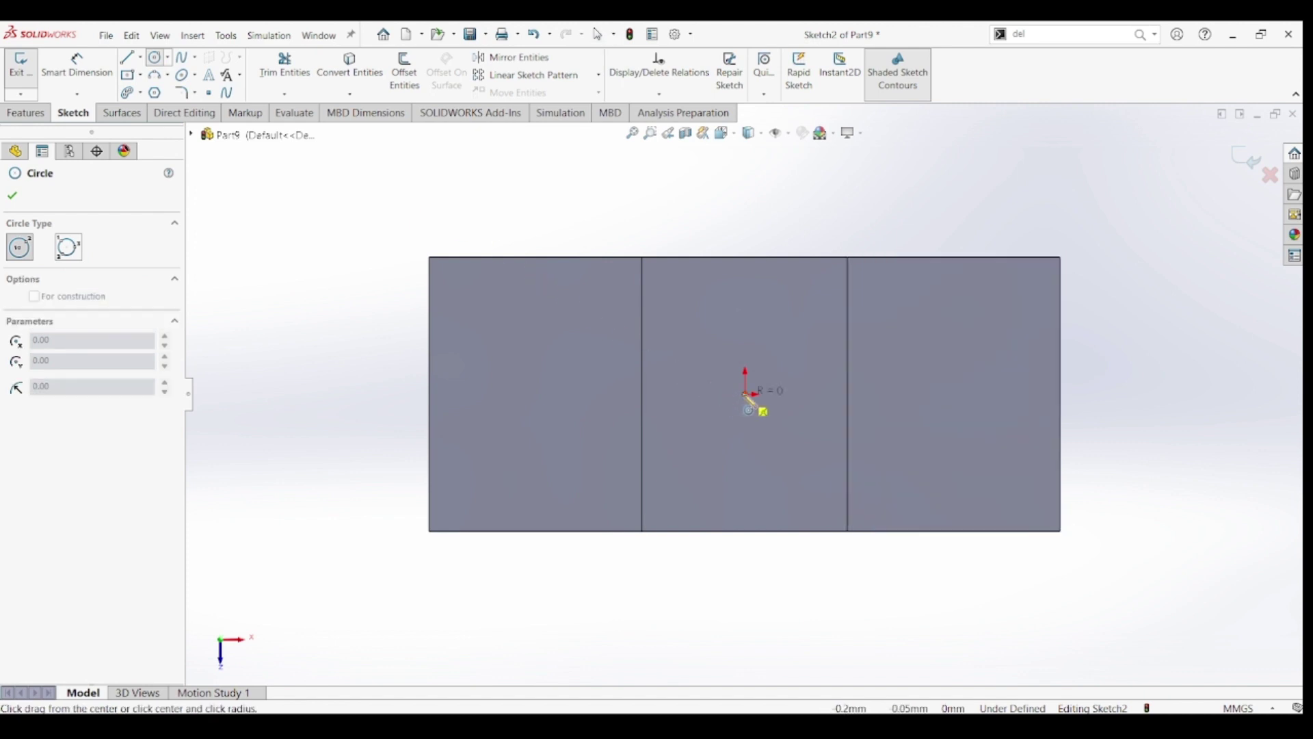
{"action": "left_click", "coordinate": [773, 441]}
{"action": "left_click", "coordinate": [745, 394]}
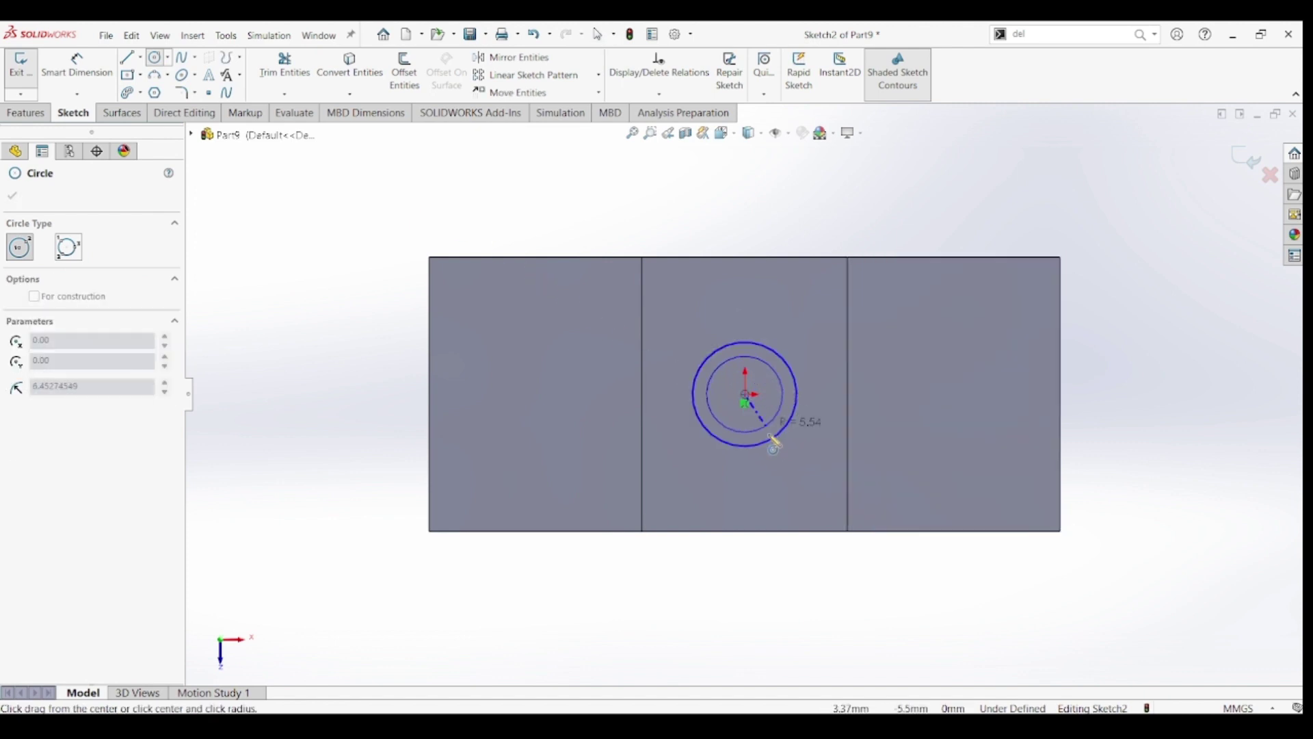
{"action": "left_click", "coordinate": [783, 470]}
{"action": "left_click", "coordinate": [745, 395]}
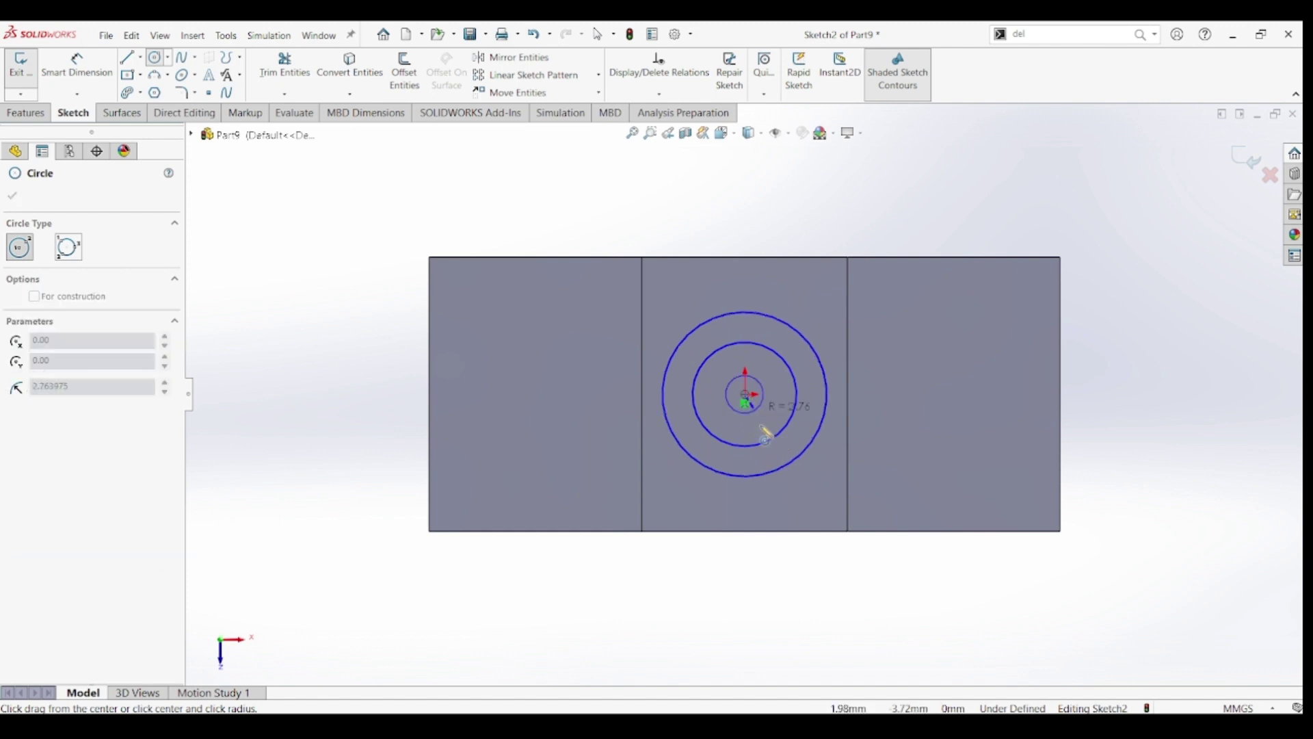
{"action": "left_click", "coordinate": [790, 490]}
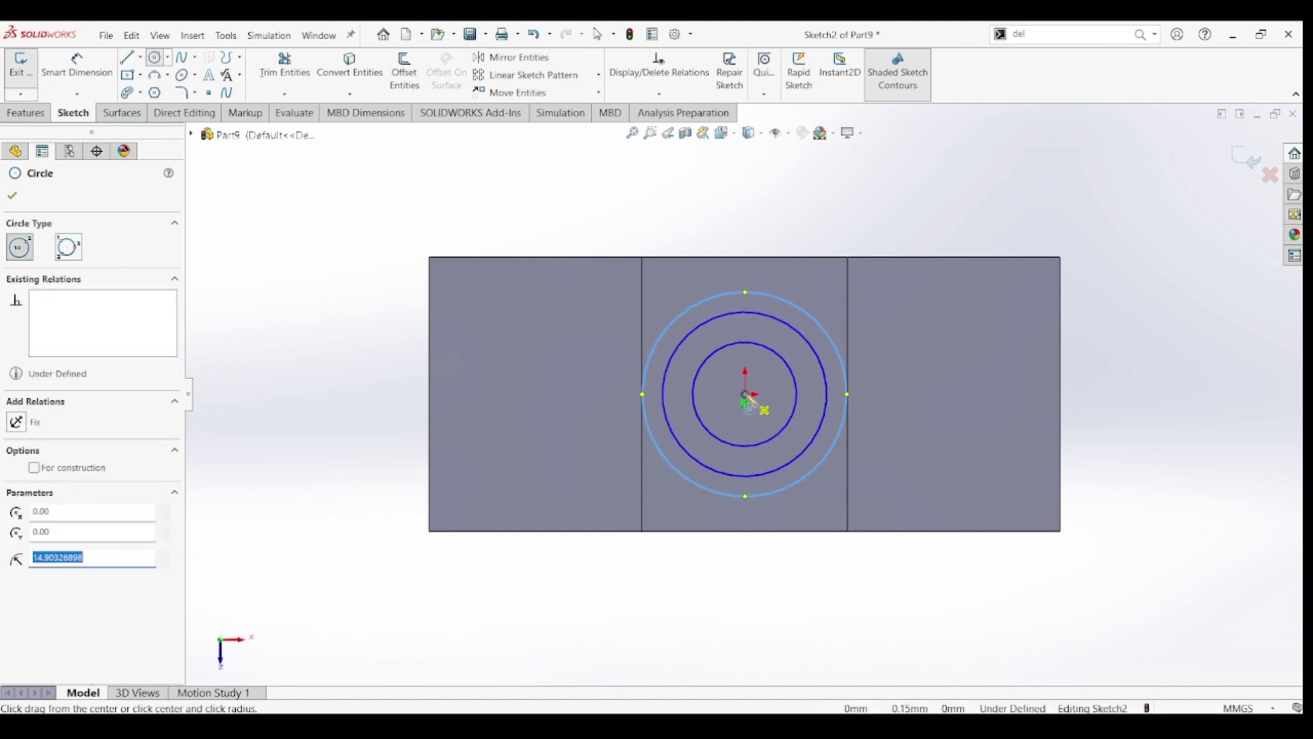
{"action": "left_click", "coordinate": [746, 395]}
{"action": "left_click", "coordinate": [812, 500]}
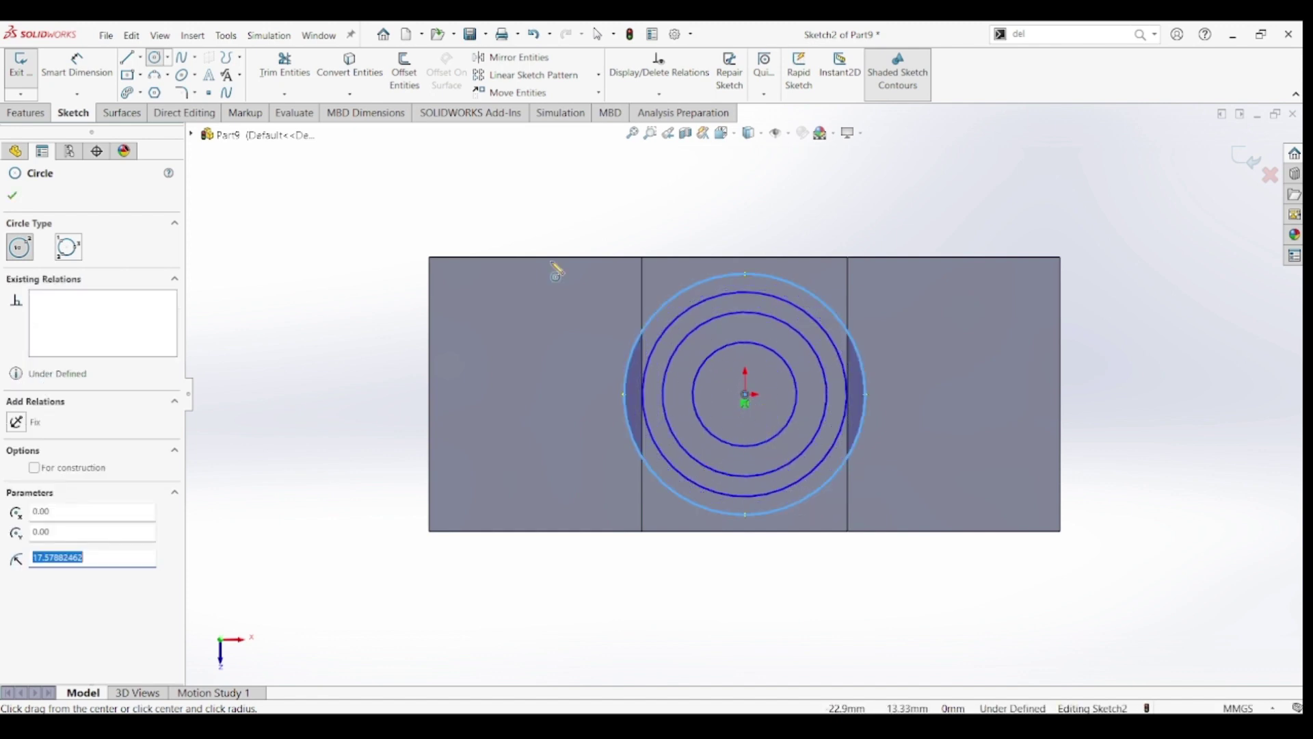
{"action": "left_click", "coordinate": [78, 63]}
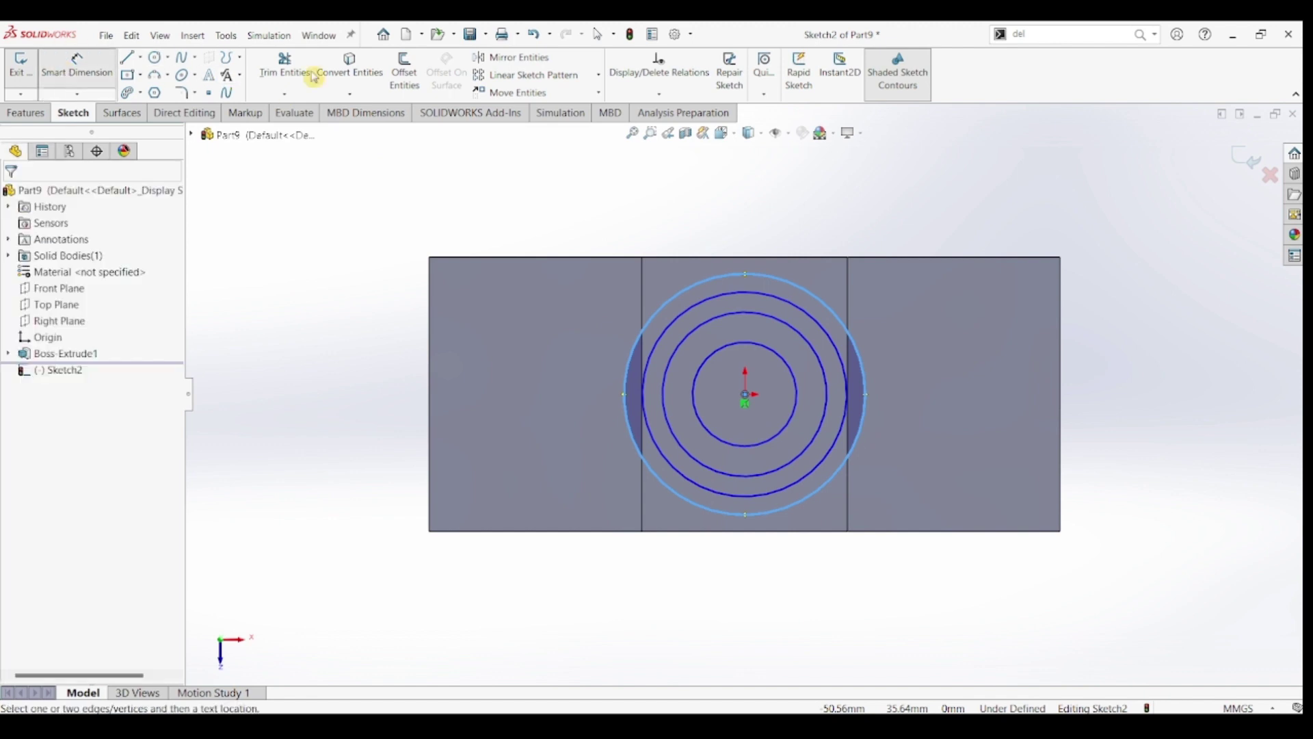
{"action": "left_click", "coordinate": [788, 370]}
Dimension the inner two circles at 10 mm and 20 mm diameter.
{"action": "left_click", "coordinate": [910, 393]}
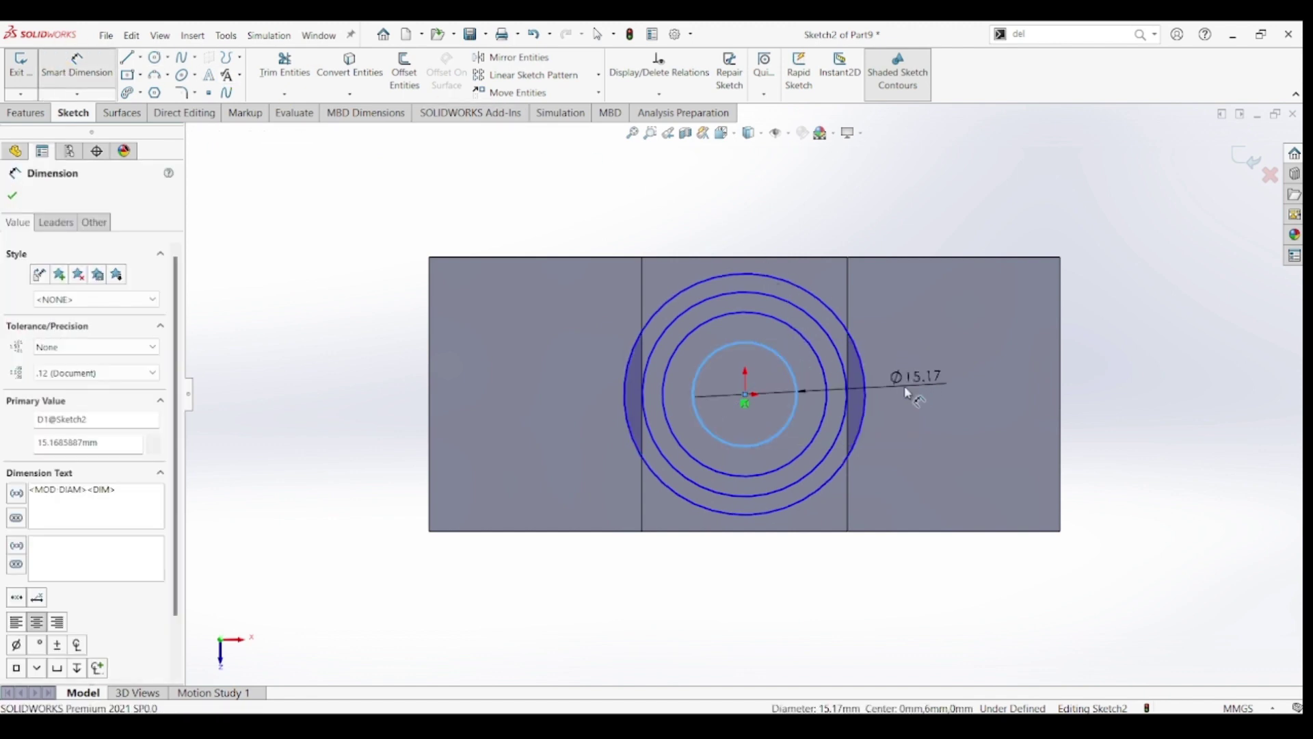
{"action": "type", "text": "10"}
{"action": "key", "text": "Return"}
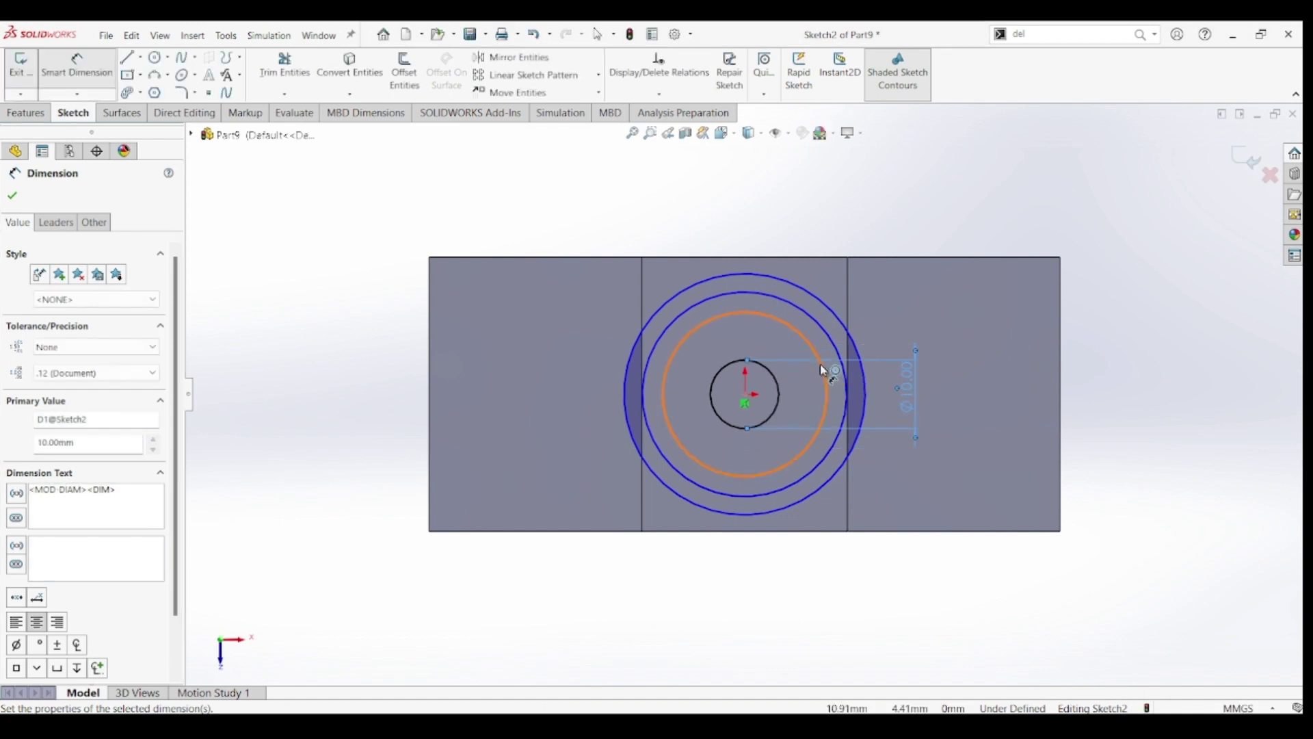
{"action": "left_click", "coordinate": [823, 370]}
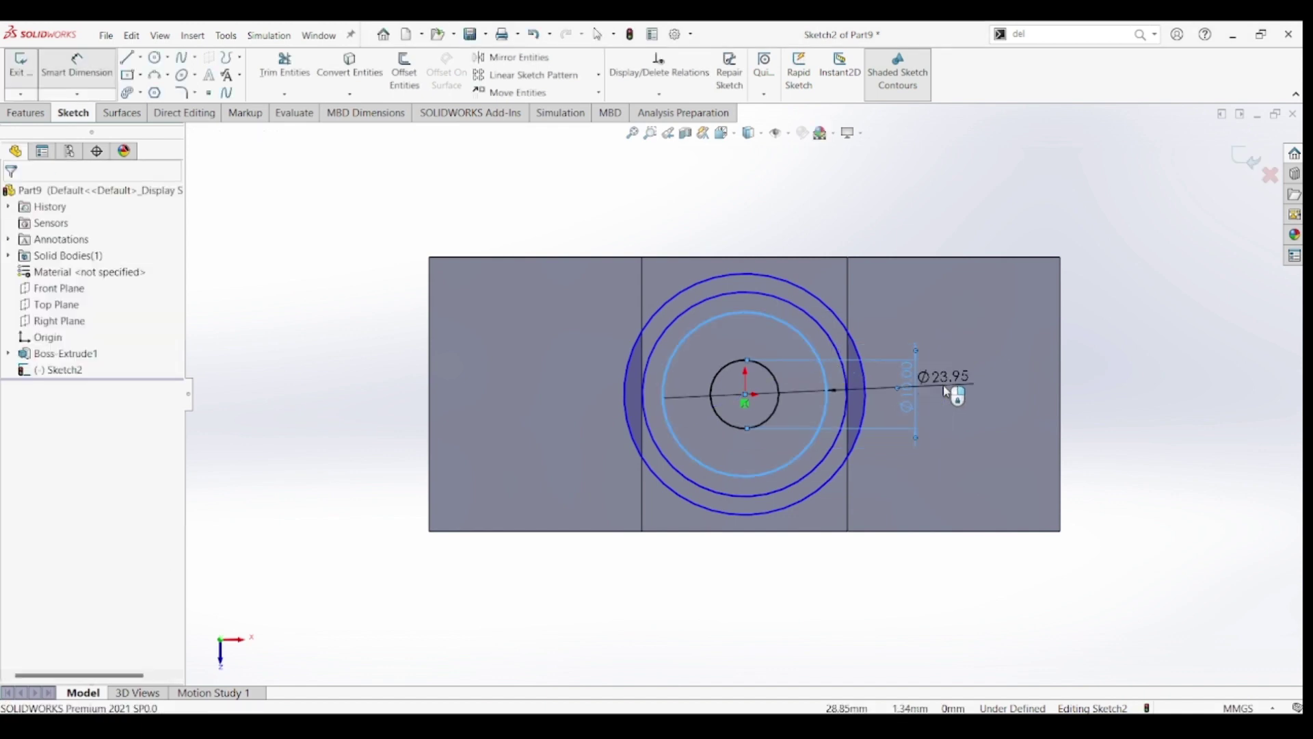
{"action": "left_click", "coordinate": [945, 390]}
{"action": "key", "text": "Return"}
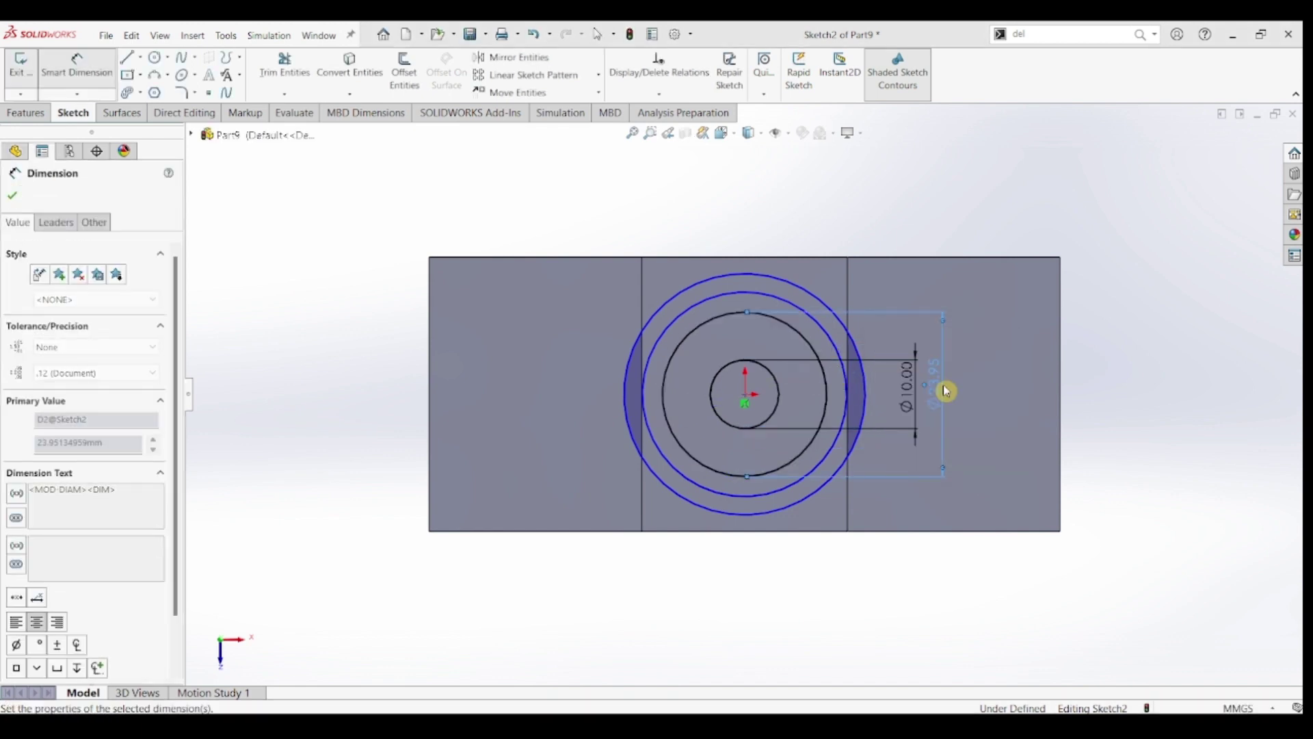
Dimension the outer two circles at 30 mm and 36 mm diameter.
{"action": "left_click", "coordinate": [837, 350]}
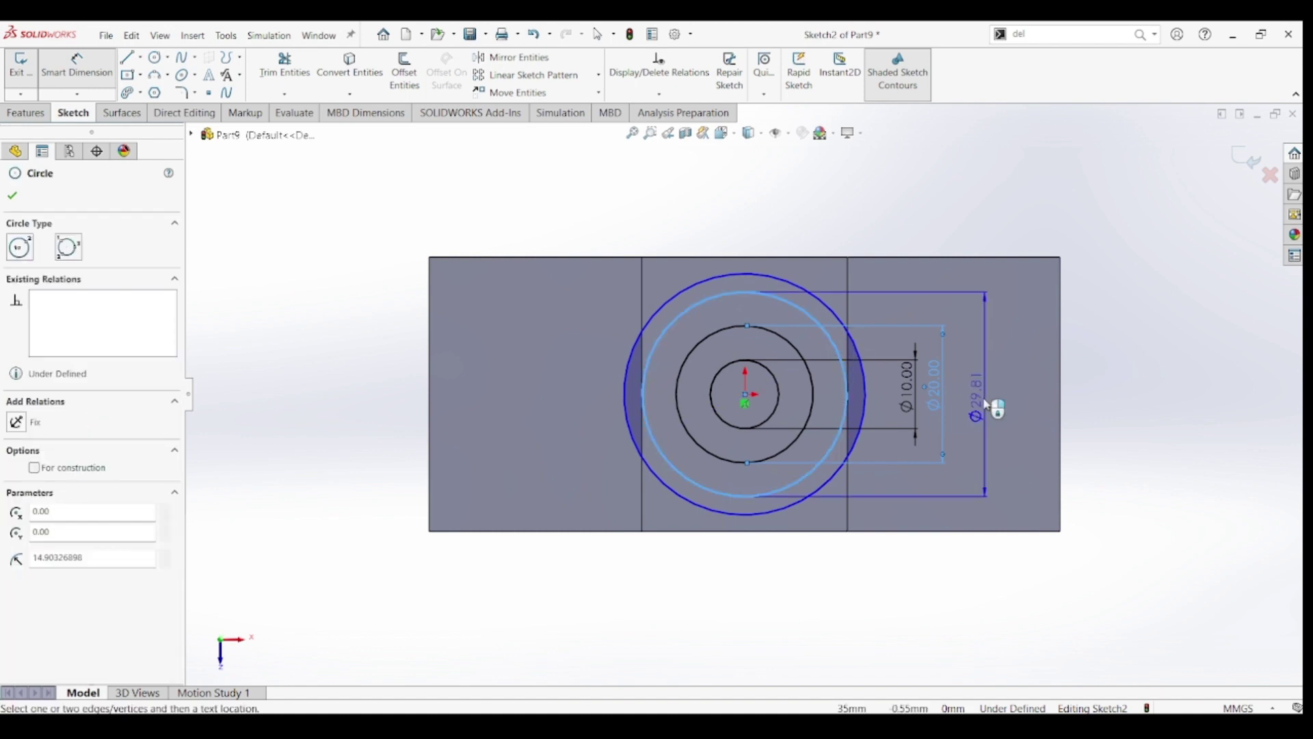
{"action": "left_click", "coordinate": [983, 406]}
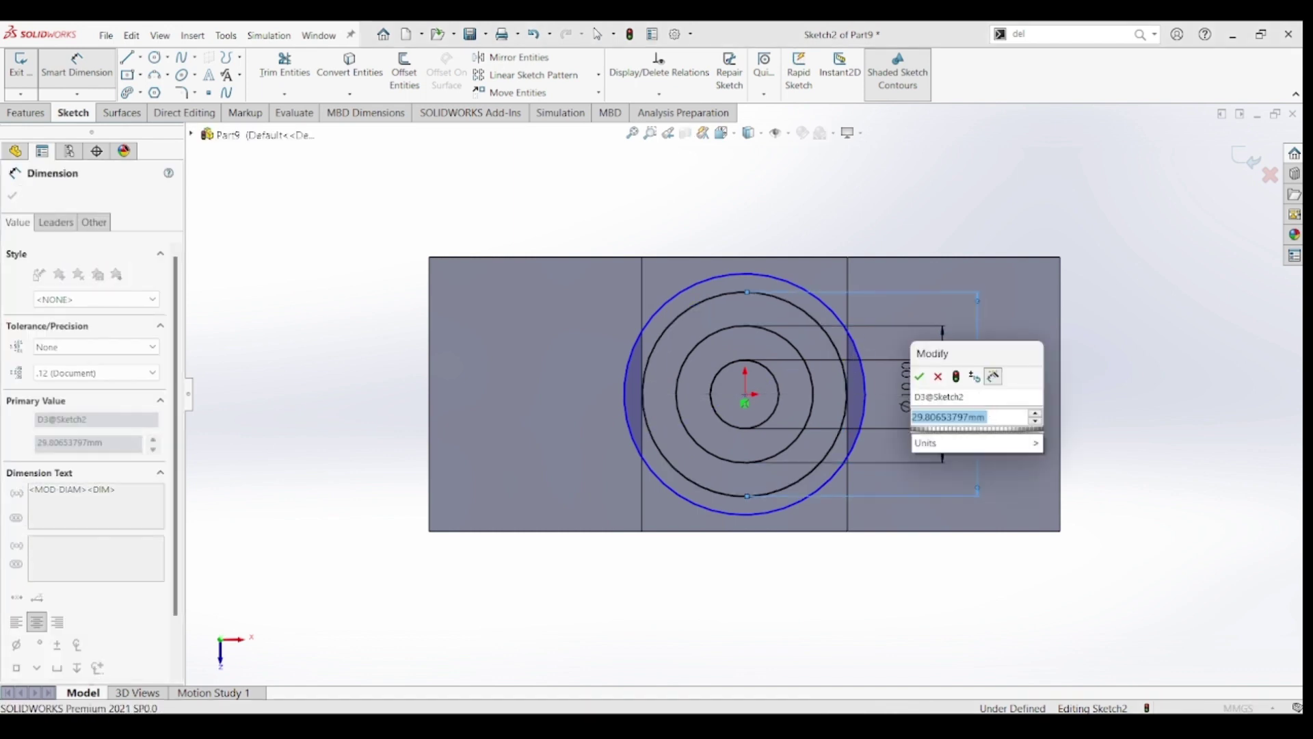
{"action": "type", "text": "30"}
{"action": "key", "text": "Return"}
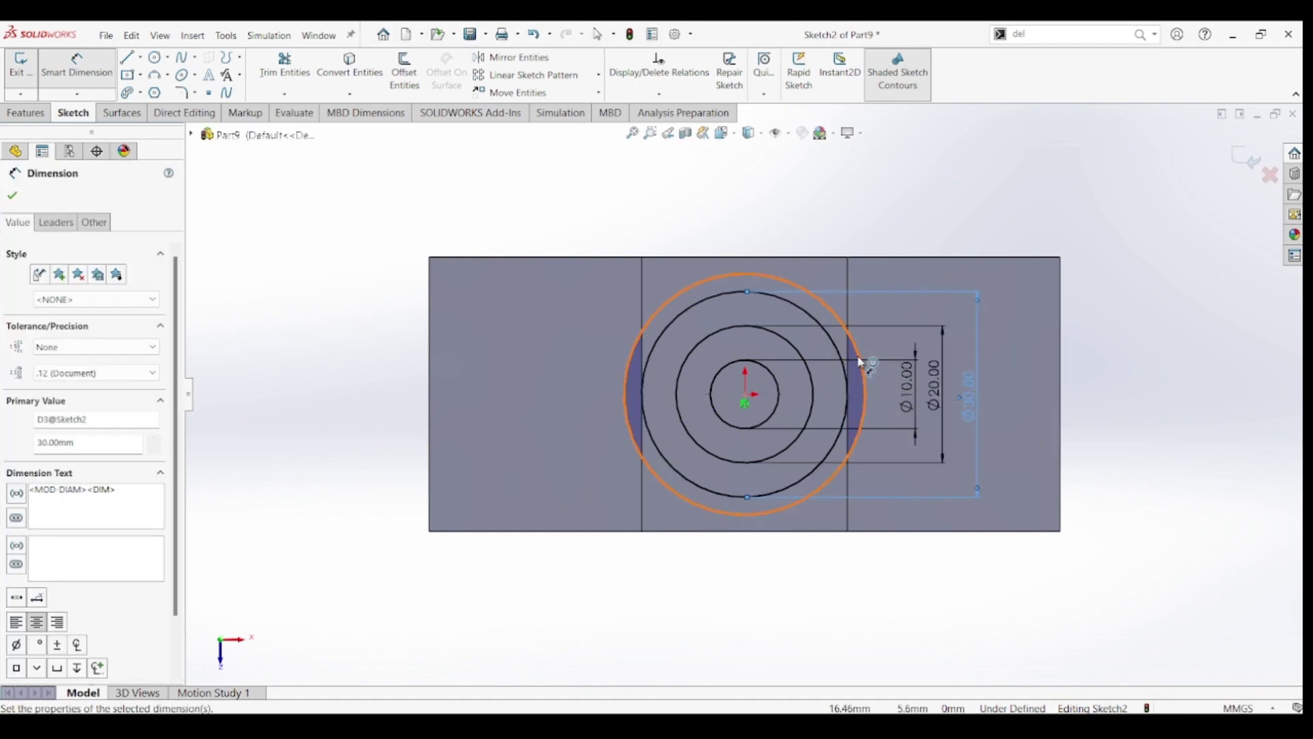
{"action": "left_click", "coordinate": [860, 361]}
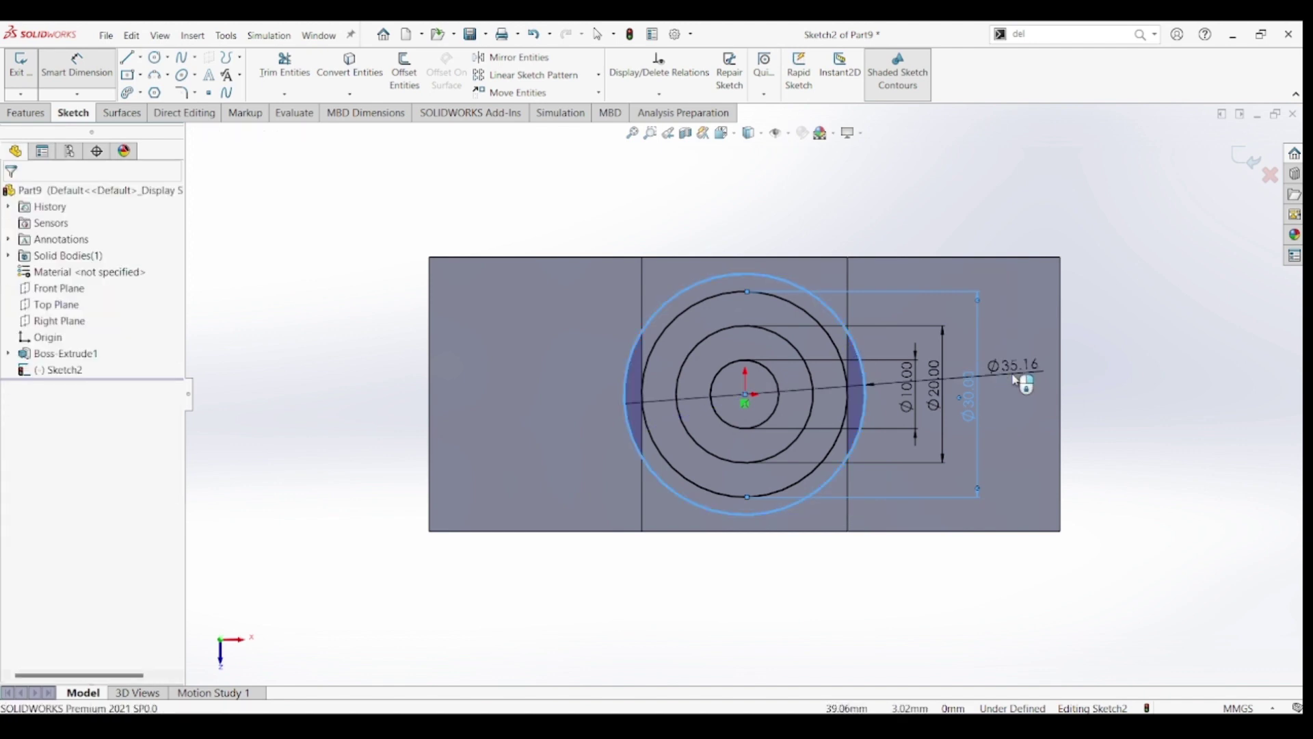
{"action": "left_click", "coordinate": [1015, 379]}
{"action": "key", "text": "Return"}
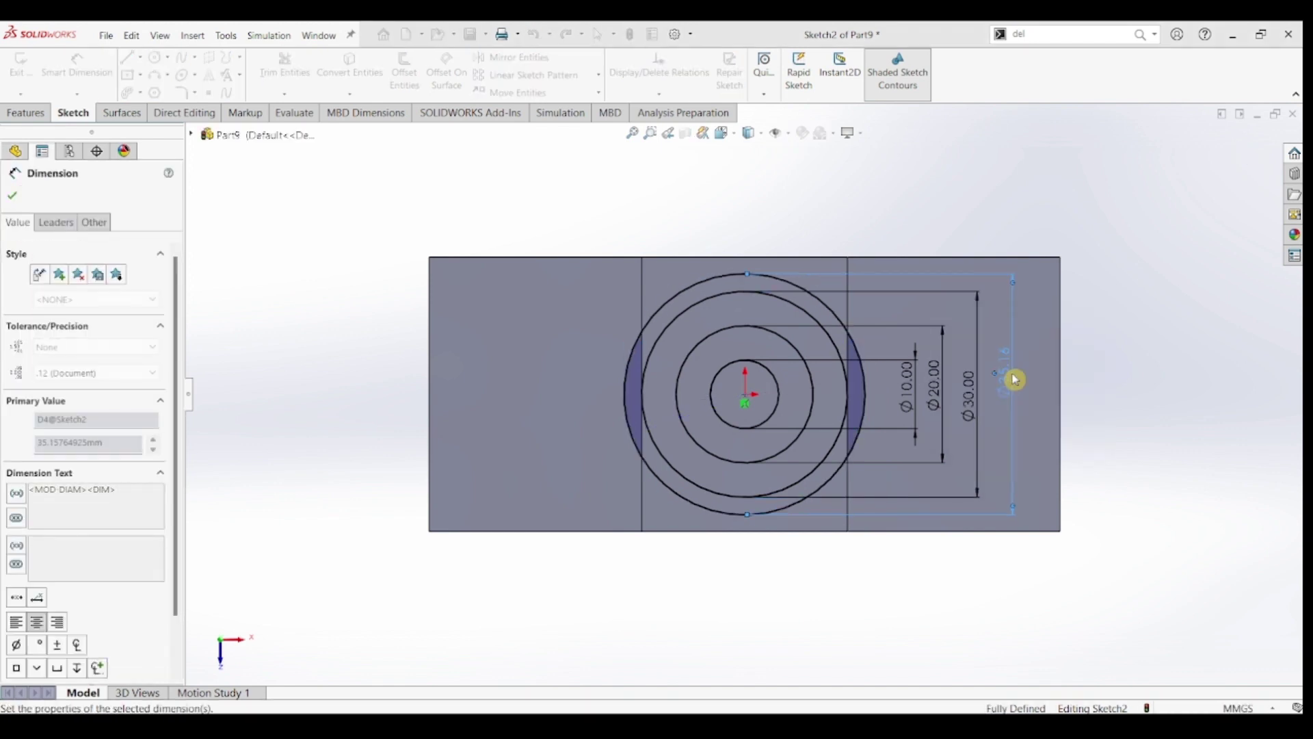
{"action": "type", "text": "36"}
{"action": "key", "text": "Return"}
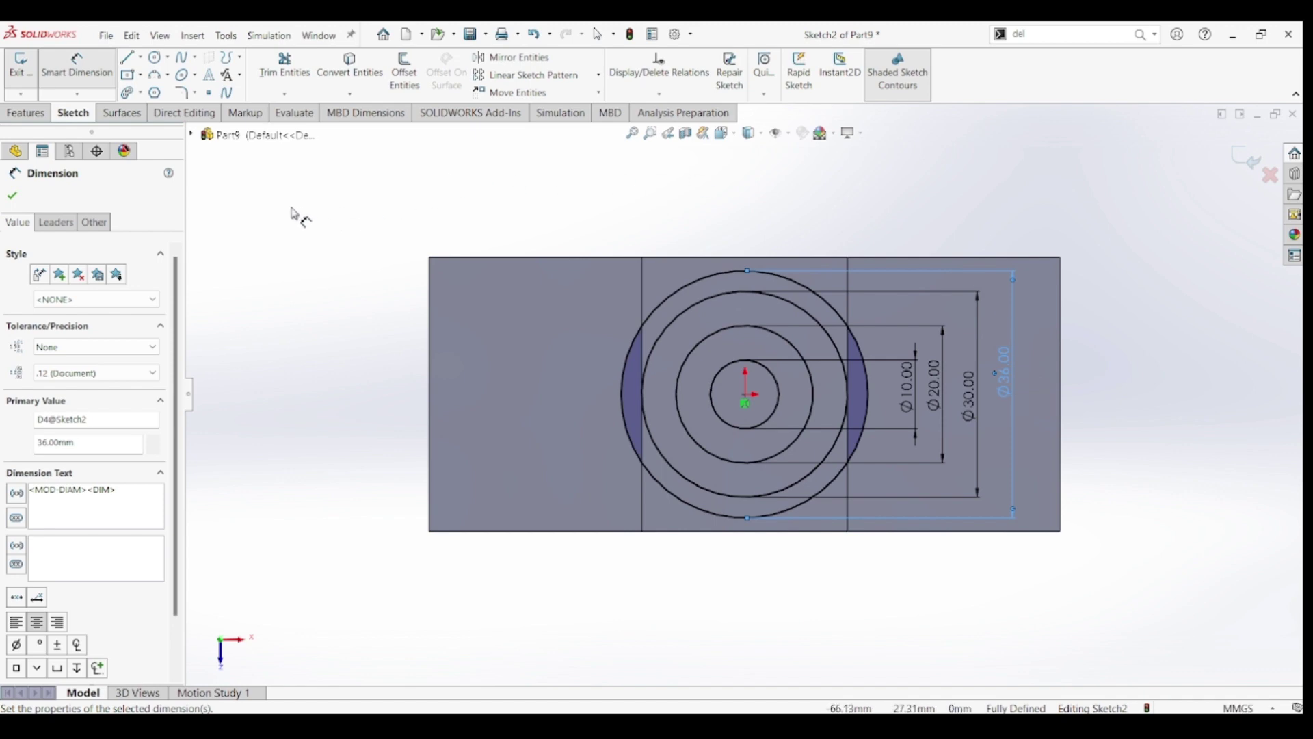
{"action": "left_click", "coordinate": [14, 196]}
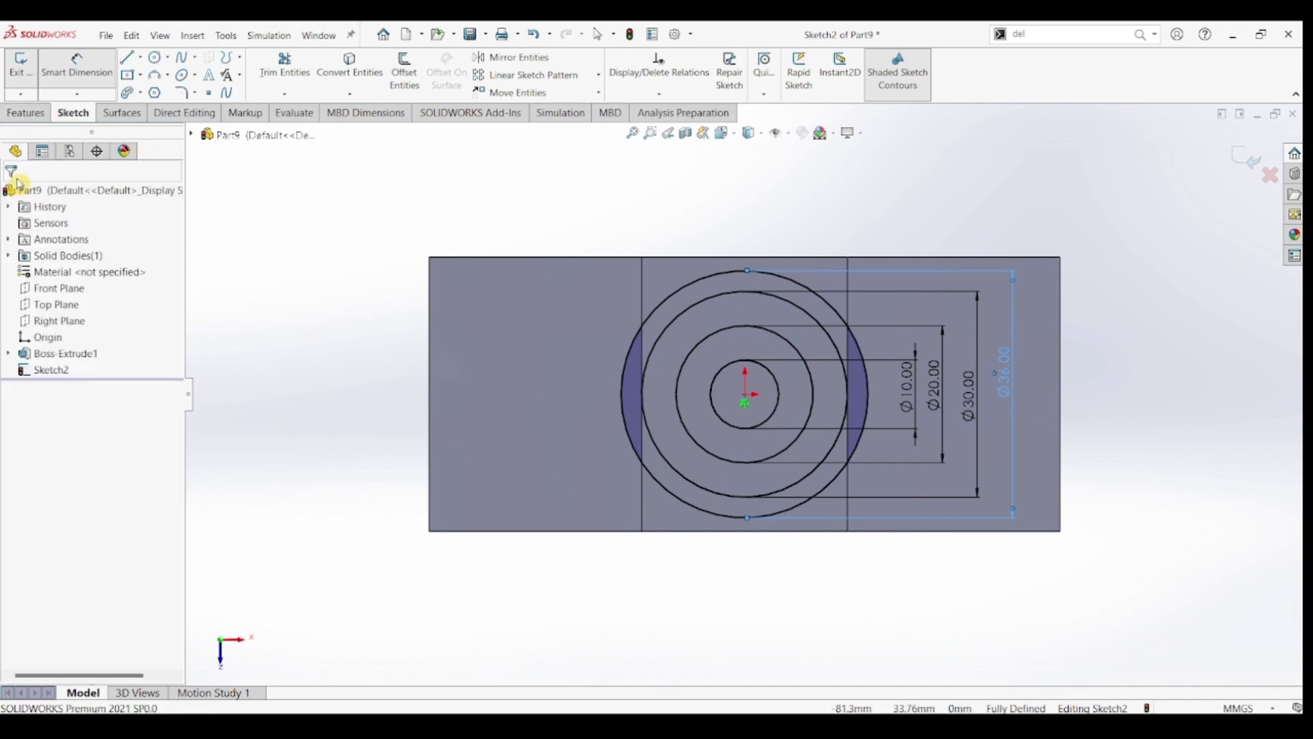
{"action": "left_click", "coordinate": [27, 112]}
Extrude the two outer ring regions of Sketch2 20 mm into a hollow boss.
{"action": "left_click", "coordinate": [27, 72]}
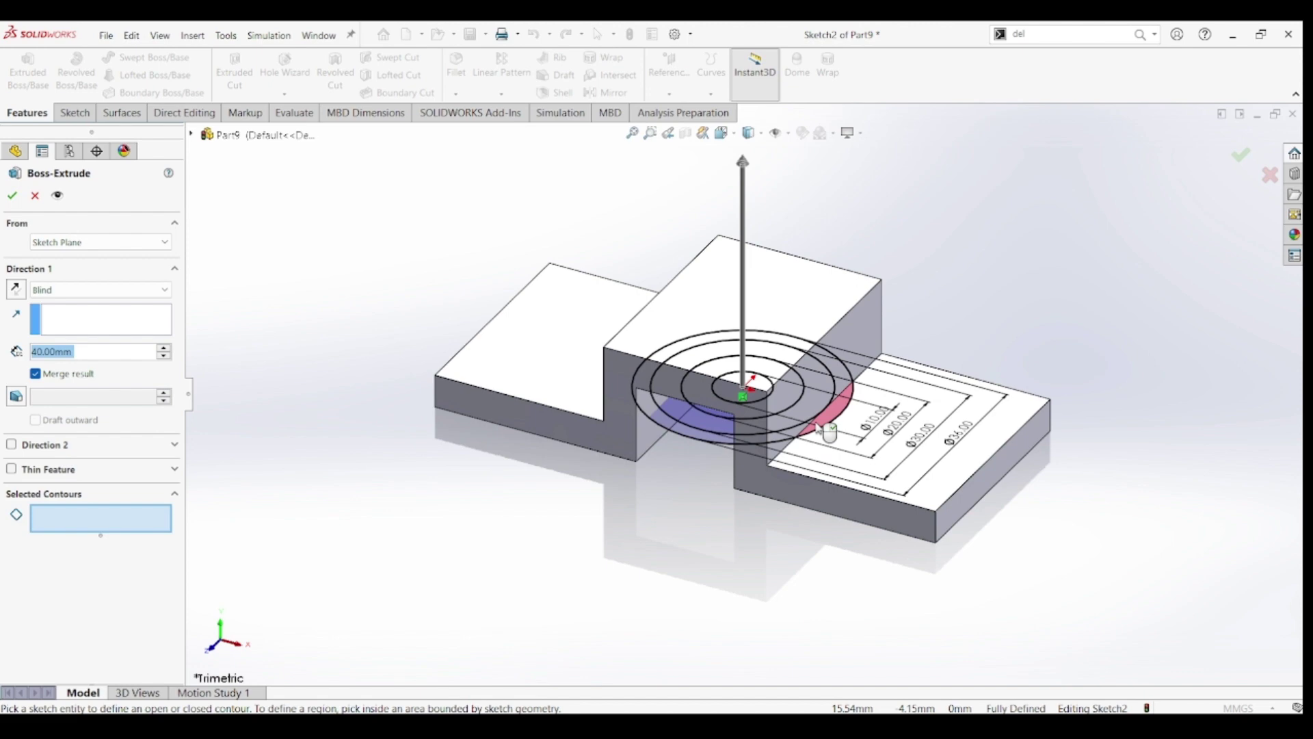
{"action": "left_click", "coordinate": [818, 428]}
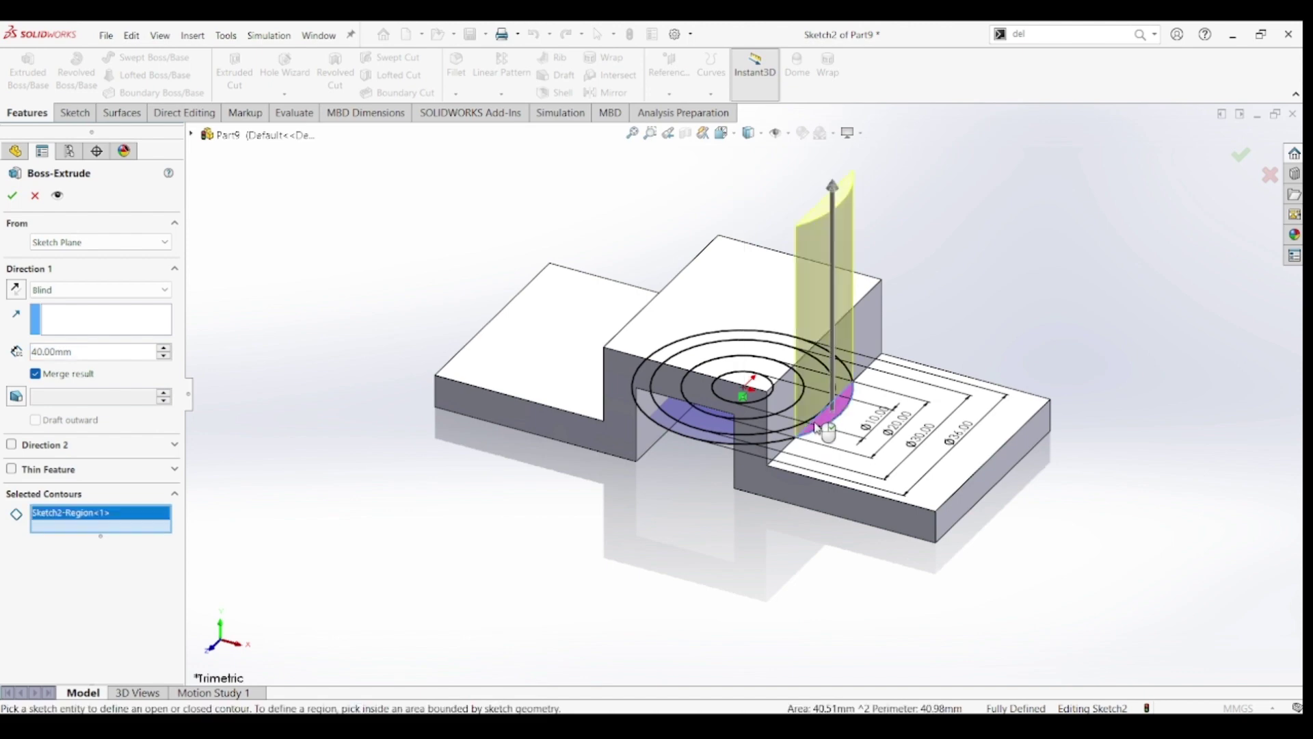
{"action": "left_click", "coordinate": [785, 441]}
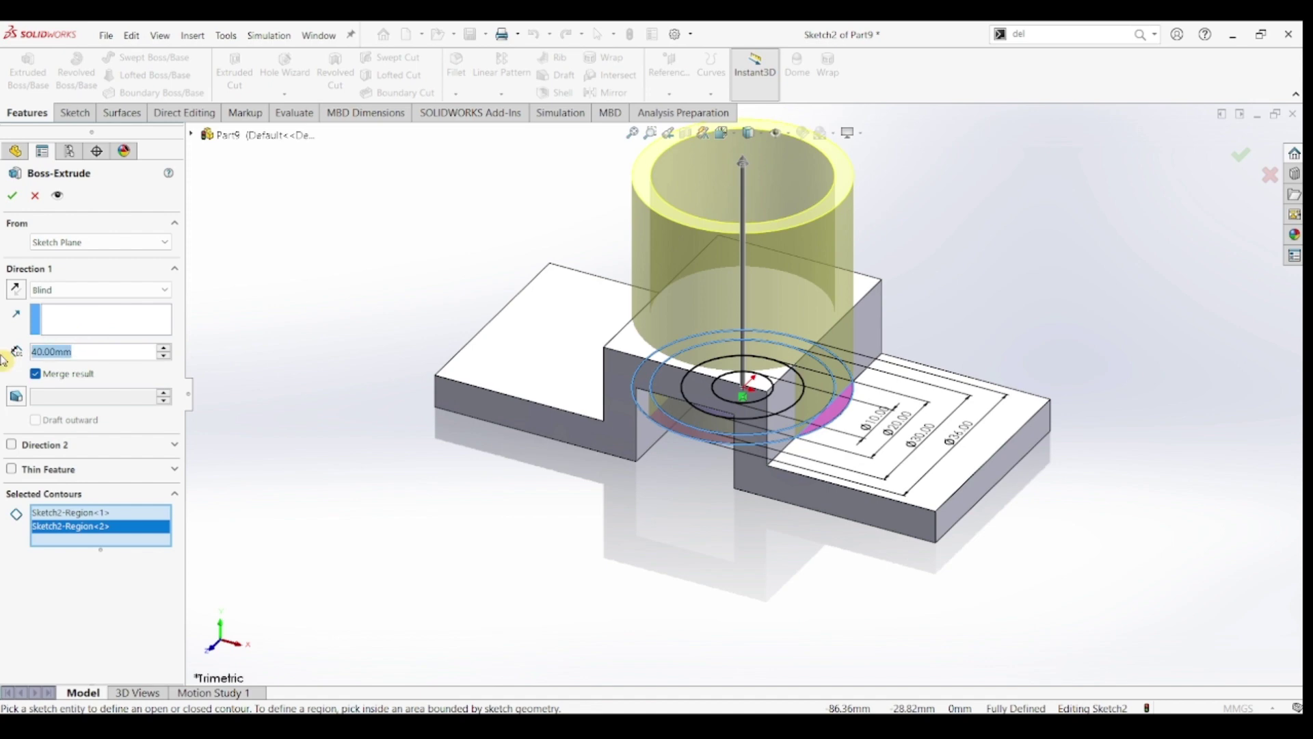
{"action": "type", "text": "20"}
{"action": "key", "text": "Return"}
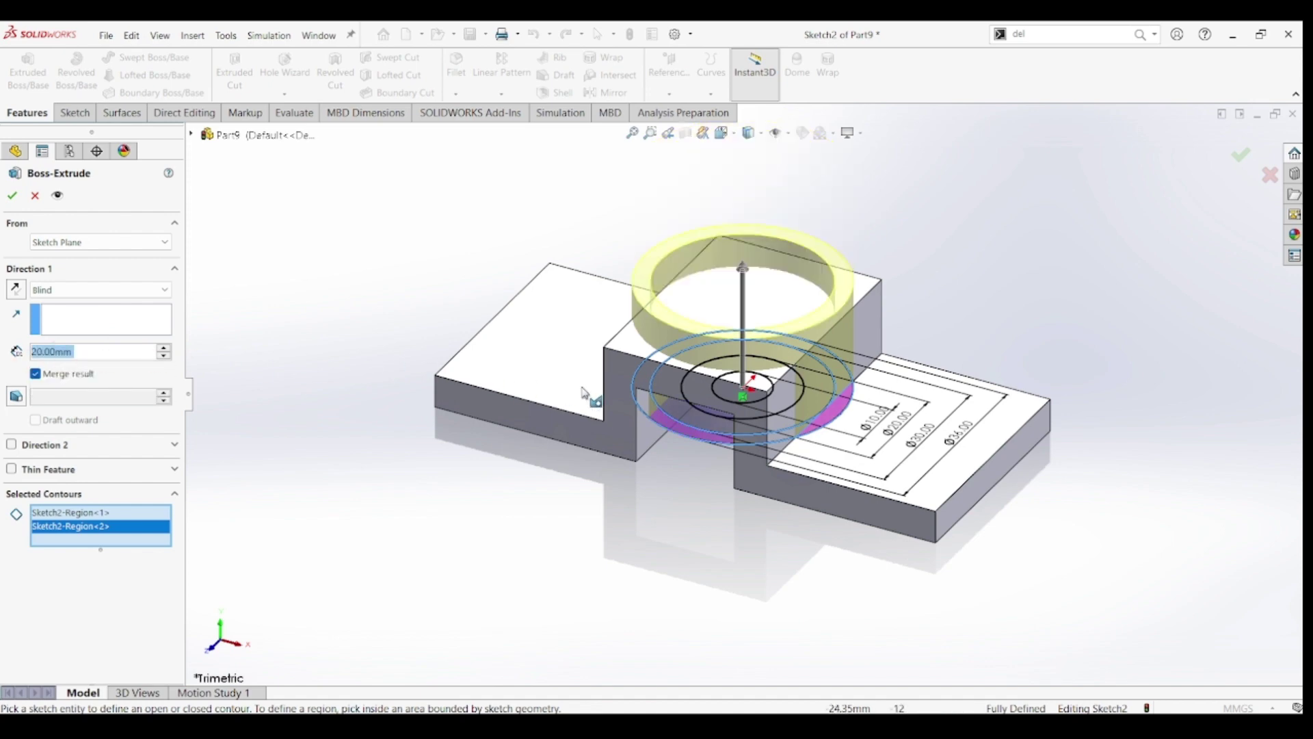
{"action": "left_click", "coordinate": [13, 199]}
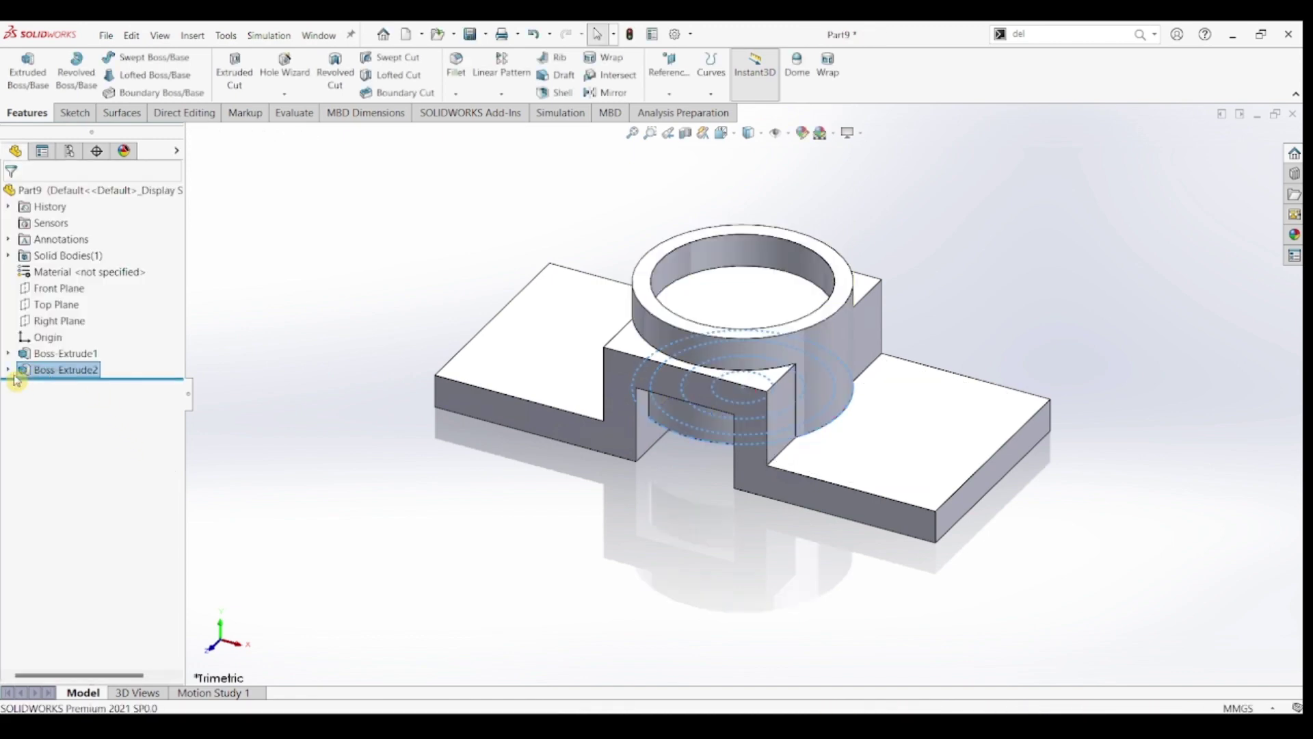
Extrude Sketch2's inner ring region 38 mm (20+18) into a tall tube above the ring boss.
{"action": "left_click", "coordinate": [8, 370]}
{"action": "left_click", "coordinate": [61, 386]}
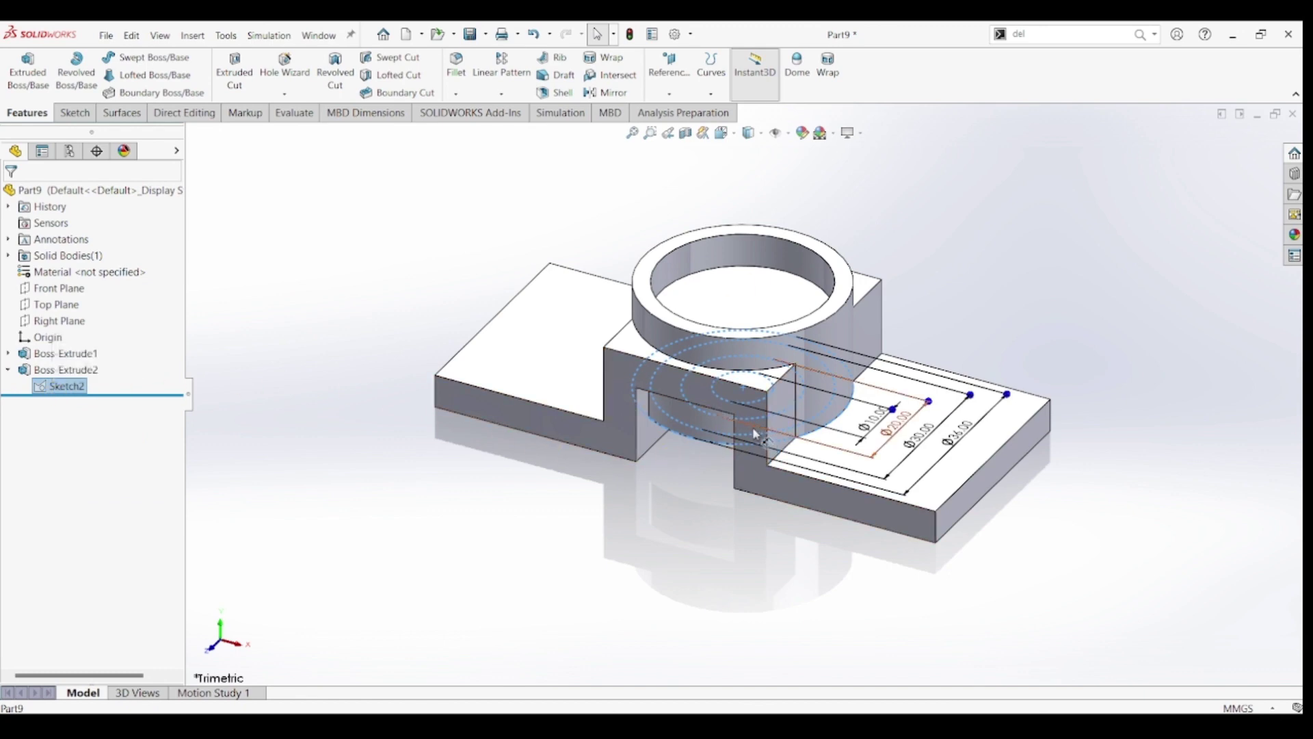
{"action": "left_click", "coordinate": [38, 72]}
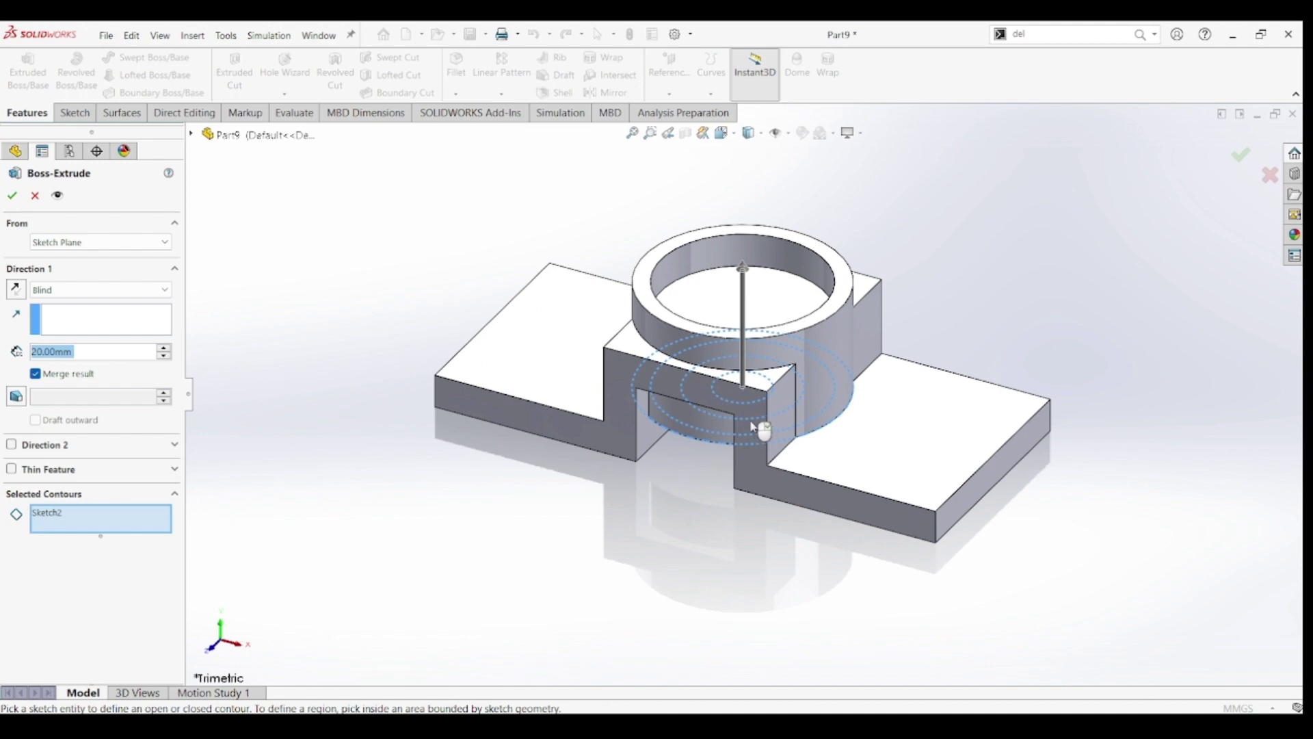
{"action": "left_click", "coordinate": [99, 524]}
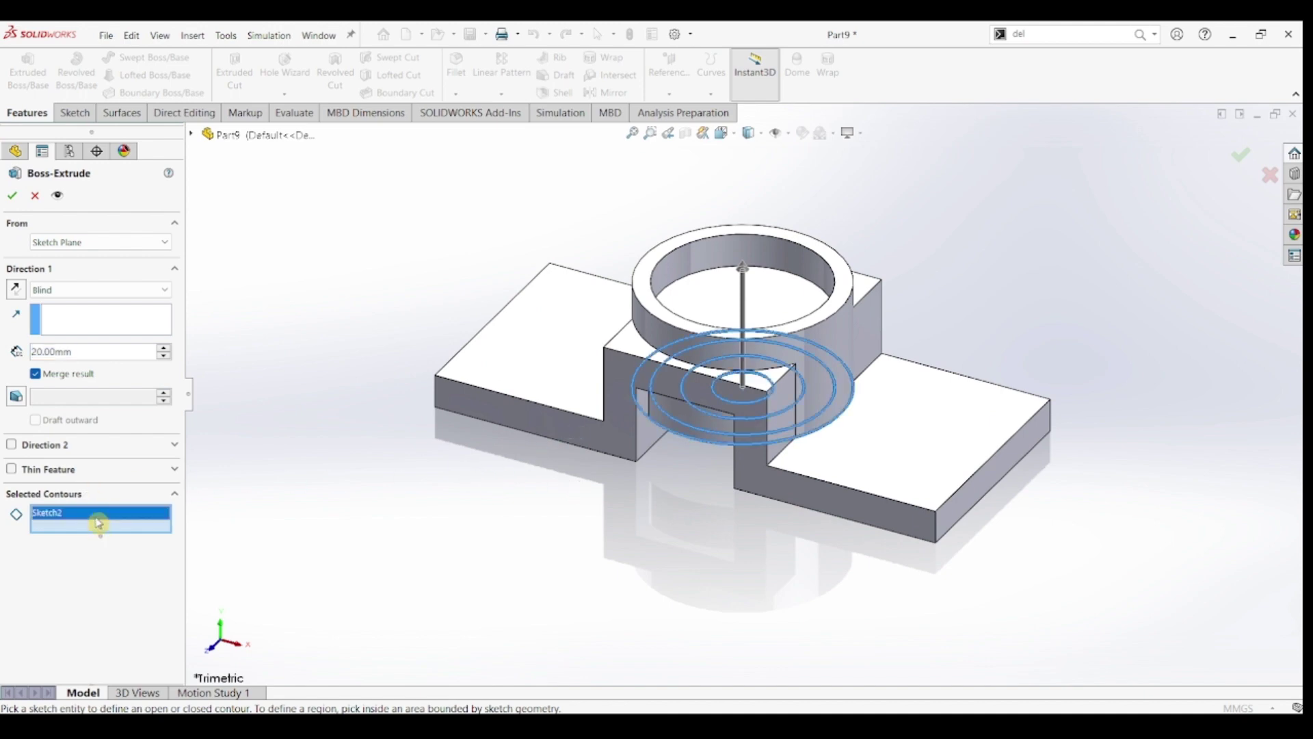
{"action": "left_click", "coordinate": [774, 431]}
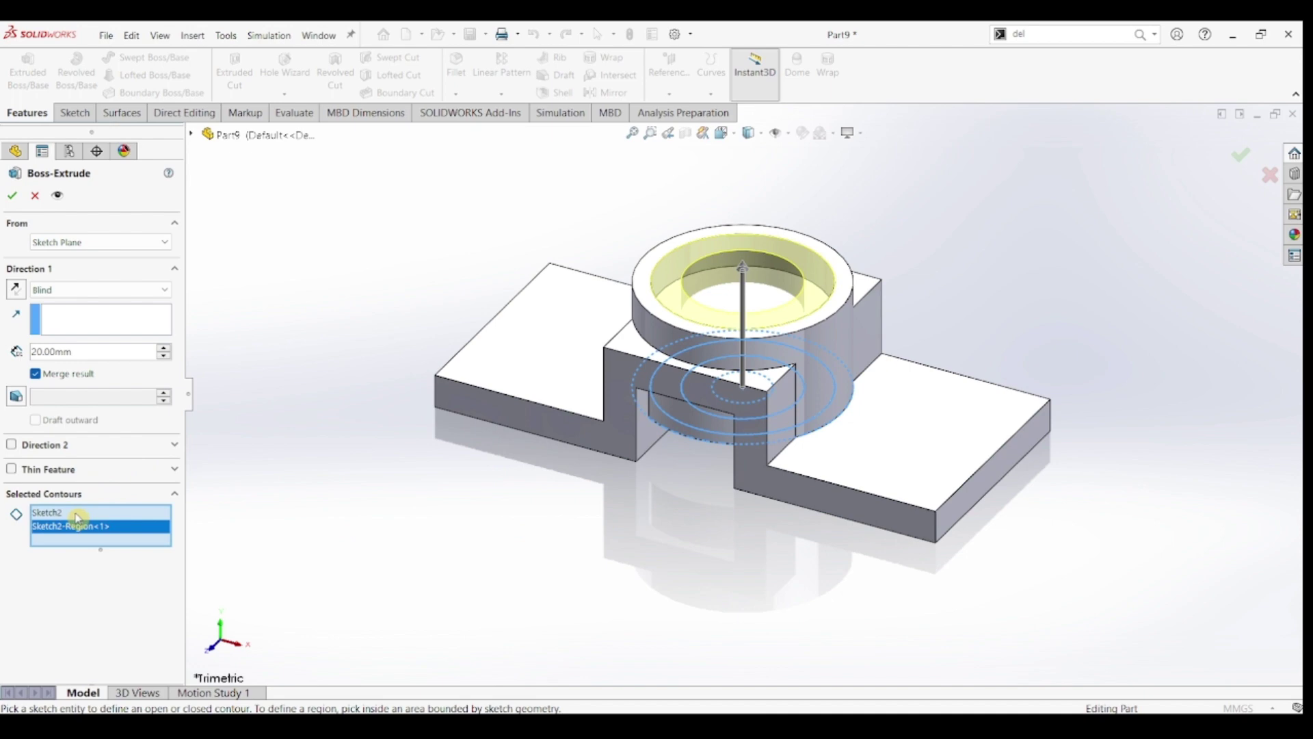
{"action": "left_click", "coordinate": [76, 350]}
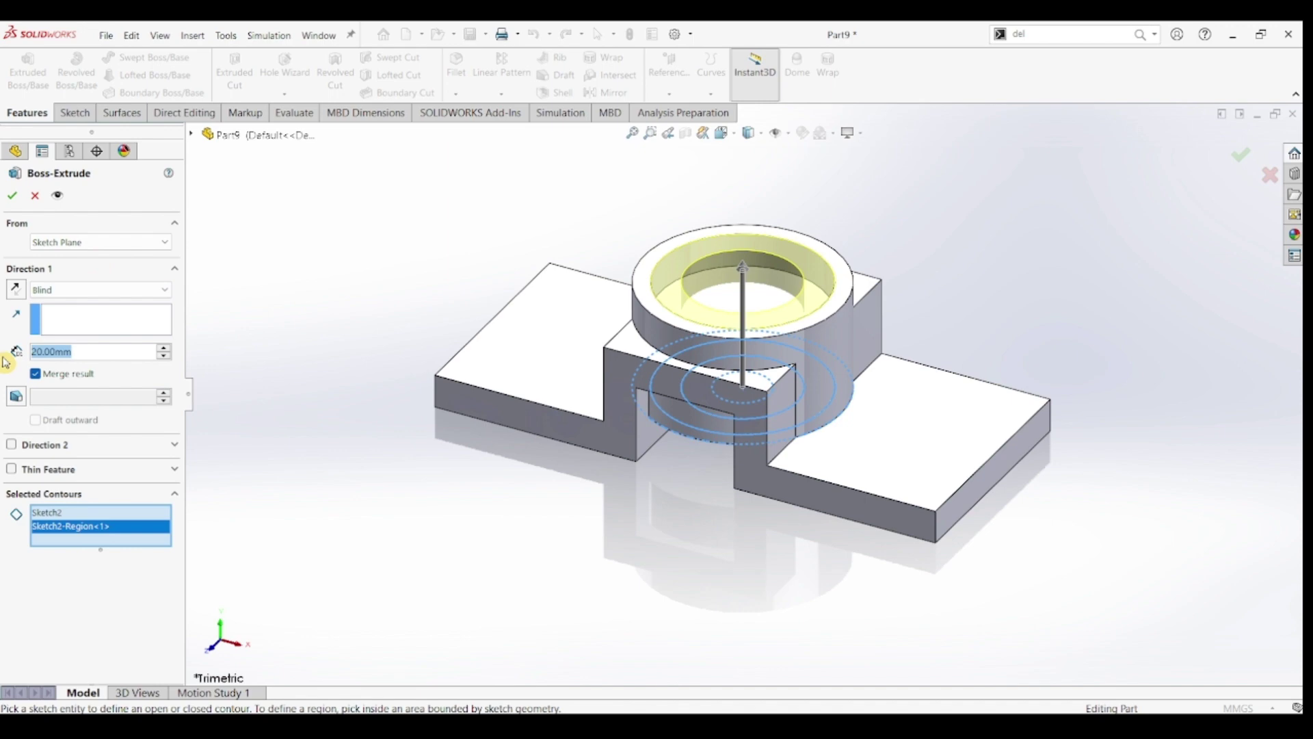
{"action": "type", "text": "20+18"}
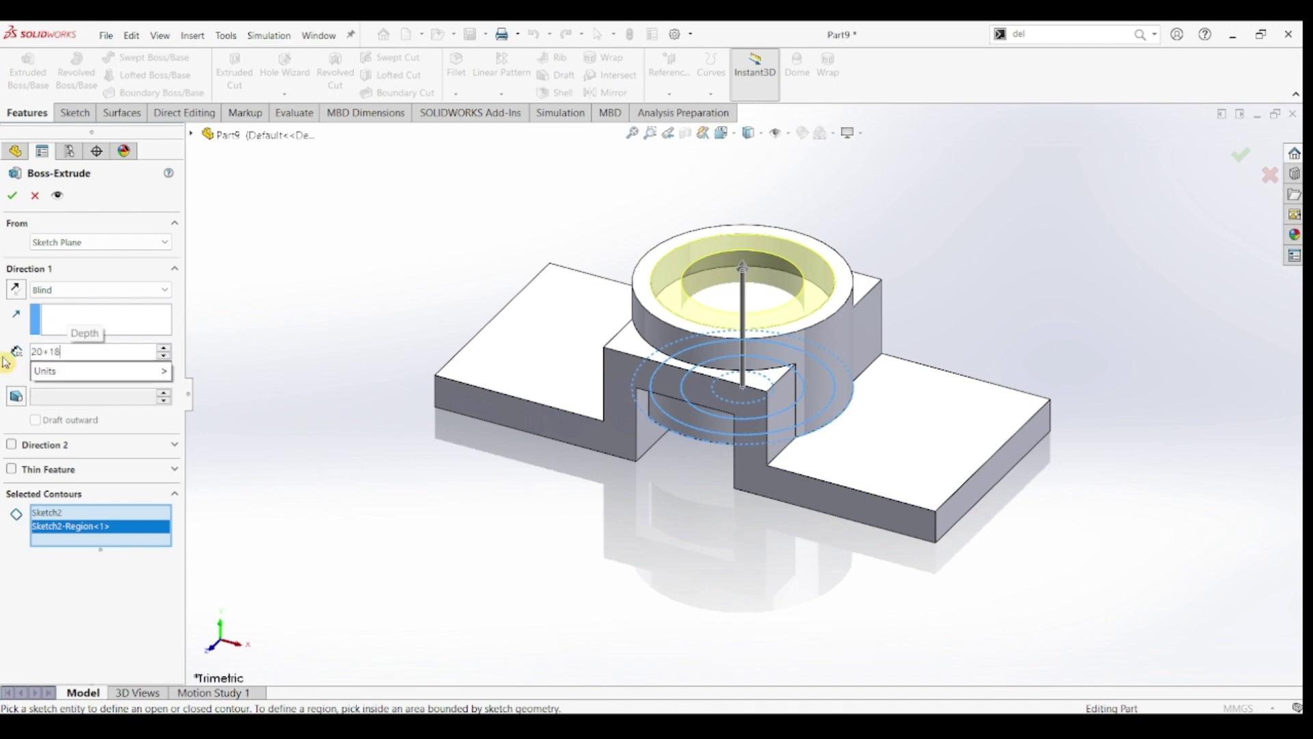
{"action": "key", "text": "Return"}
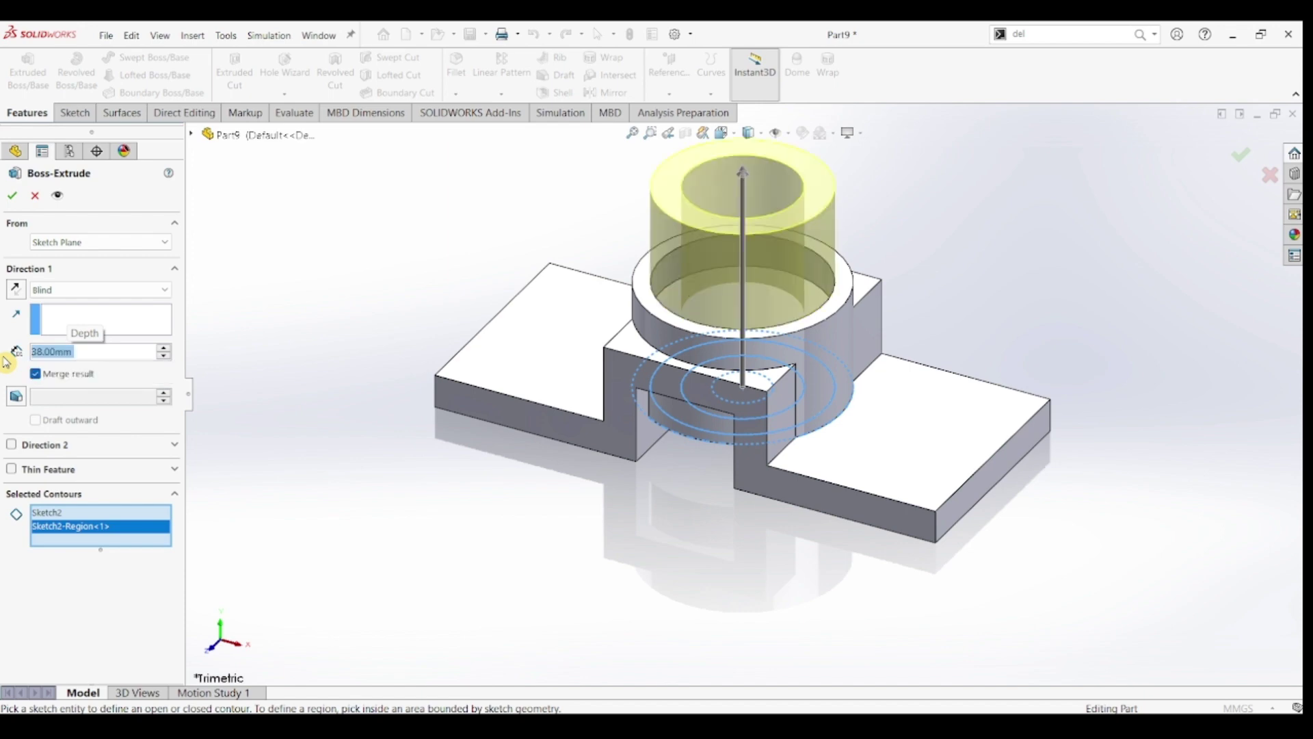
{"action": "left_click", "coordinate": [9, 200]}
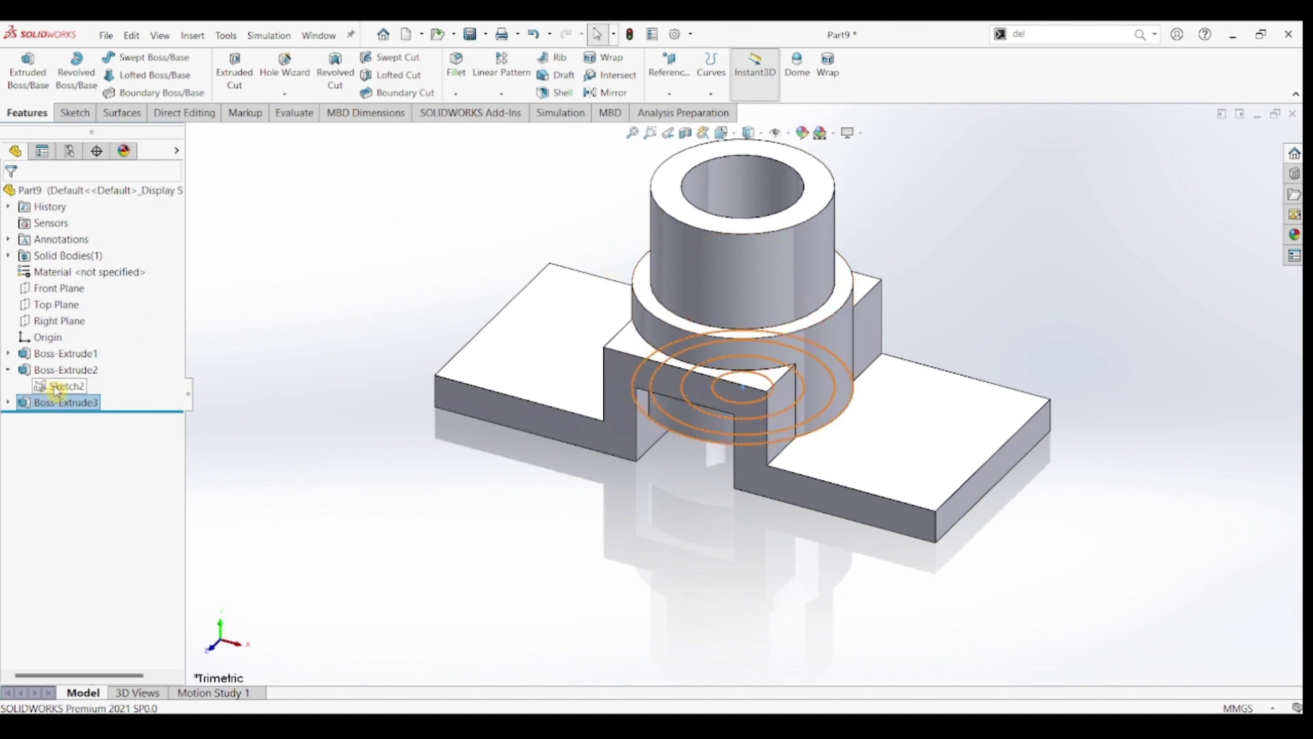
{"action": "left_click", "coordinate": [58, 386]}
Extrude Sketch2's innermost ring region 20 mm as Boss-Extrude4, then orbit to inspect it.
{"action": "left_click", "coordinate": [33, 79]}
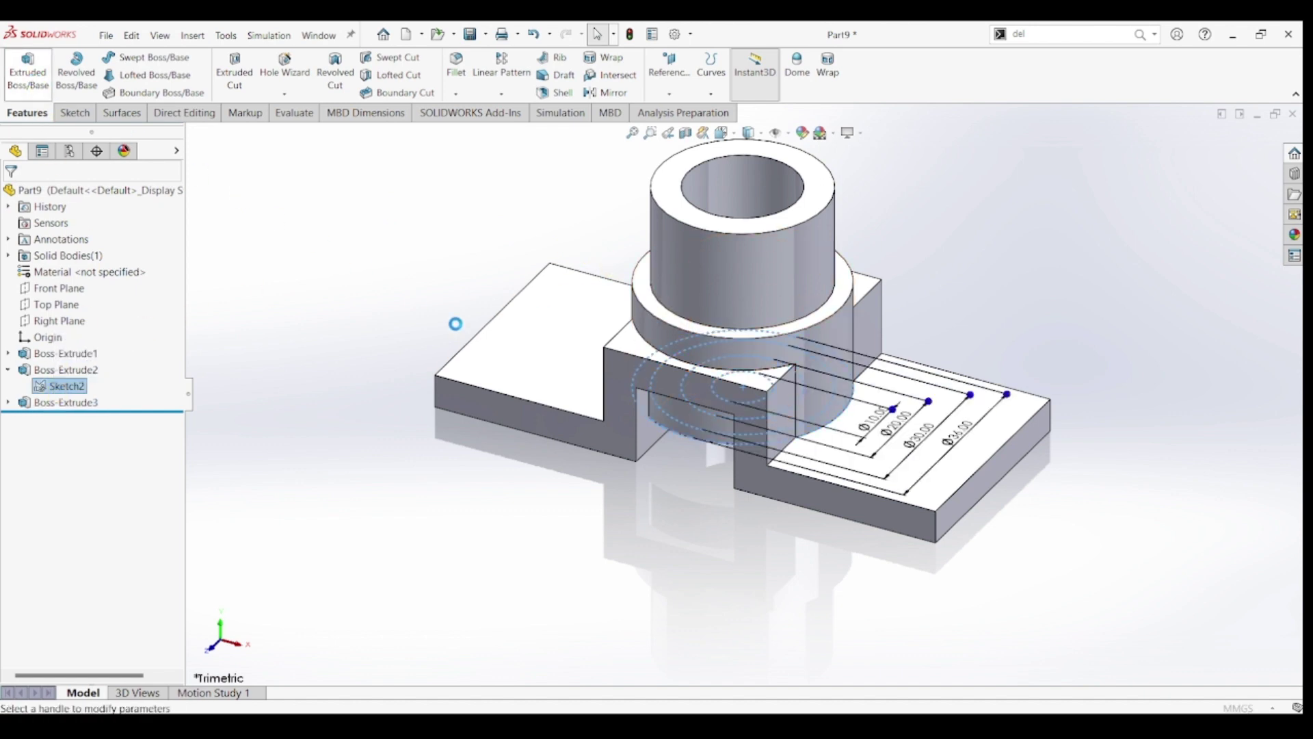
{"action": "left_click", "coordinate": [754, 410]}
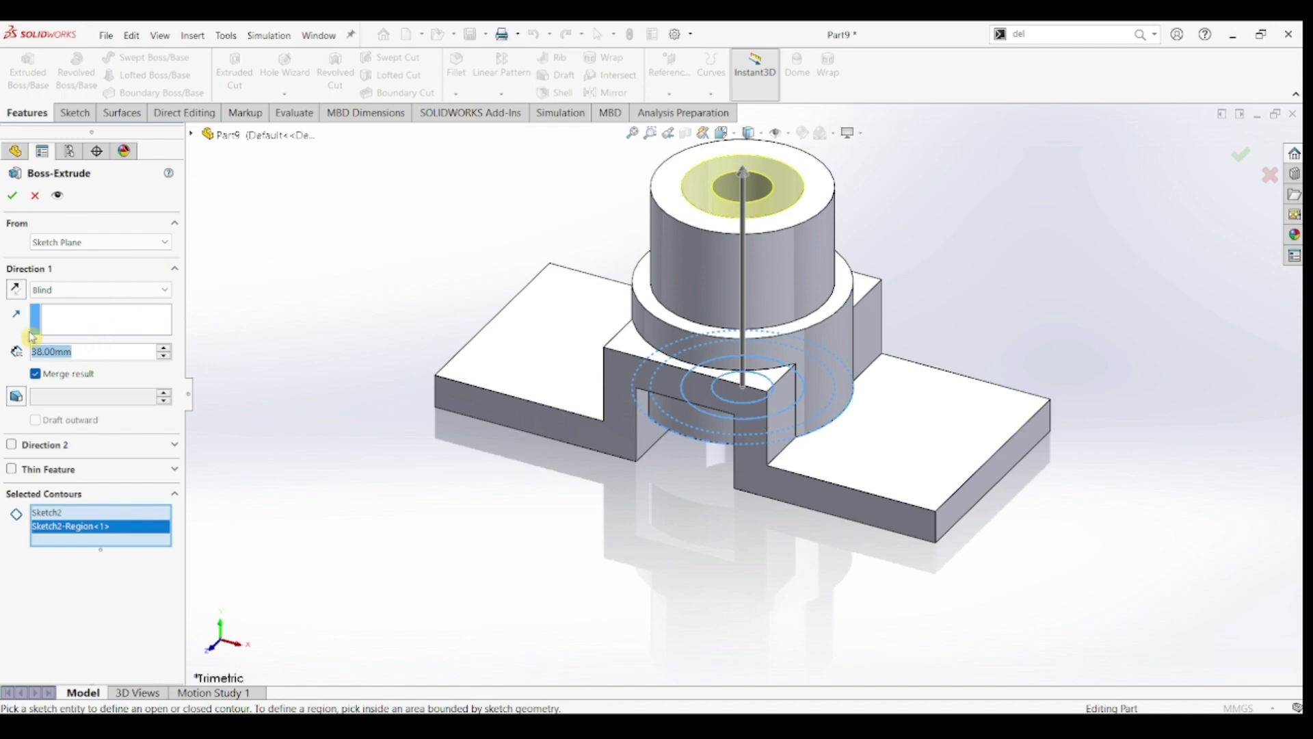
{"action": "type", "text": "20"}
{"action": "key", "text": "Return"}
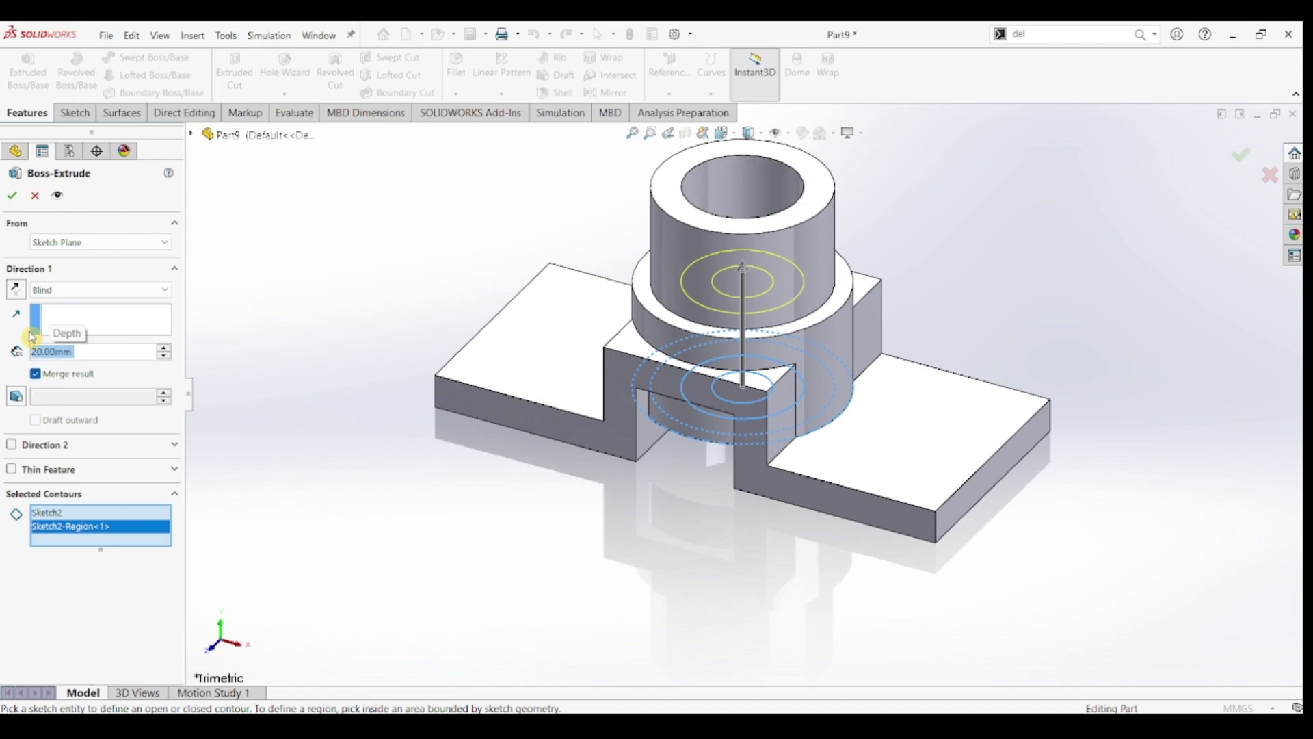
{"action": "left_click", "coordinate": [11, 198]}
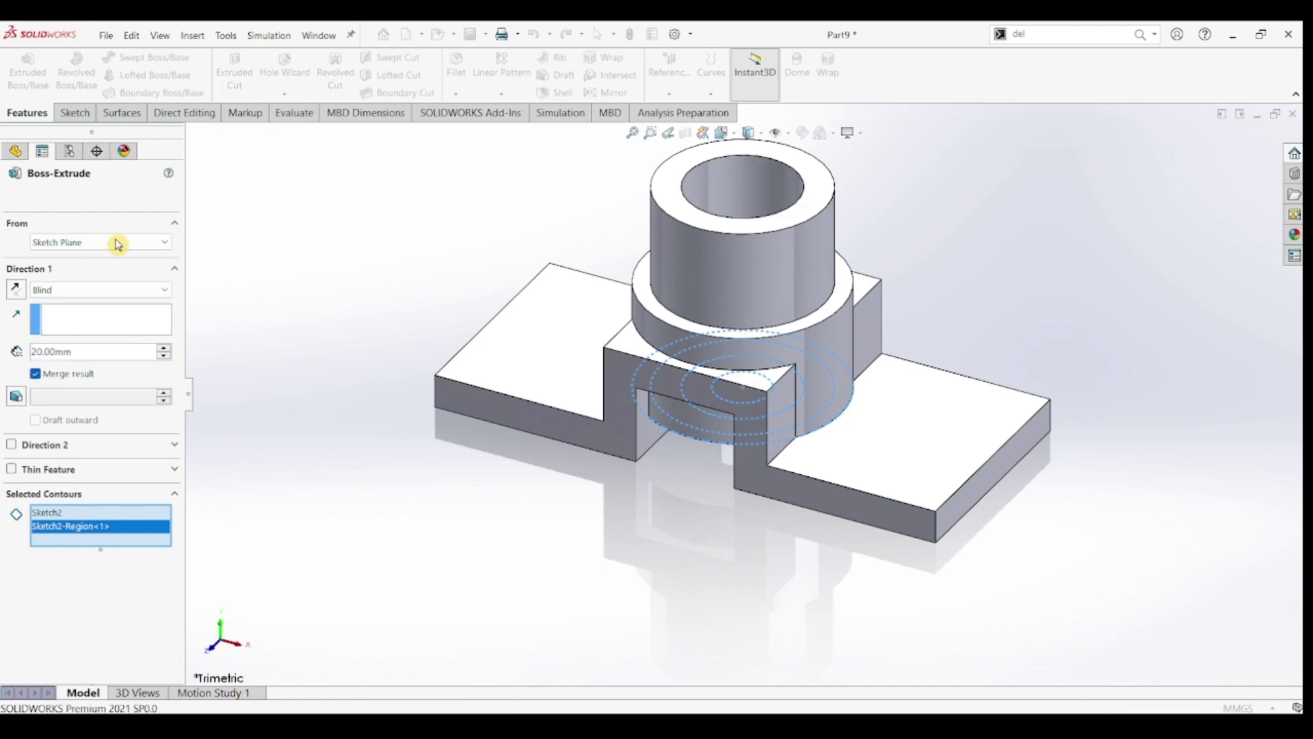
{"action": "mouse_move", "coordinate": [950, 234]}
{"action": "middle_mouse_down"}
{"action": "mouse_move", "coordinate": [926, 287]}
{"action": "mouse_move", "coordinate": [917, 387]}
{"action": "mouse_move", "coordinate": [968, 230]}
{"action": "mouse_move", "coordinate": [963, 242]}
{"action": "middle_mouse_up"}
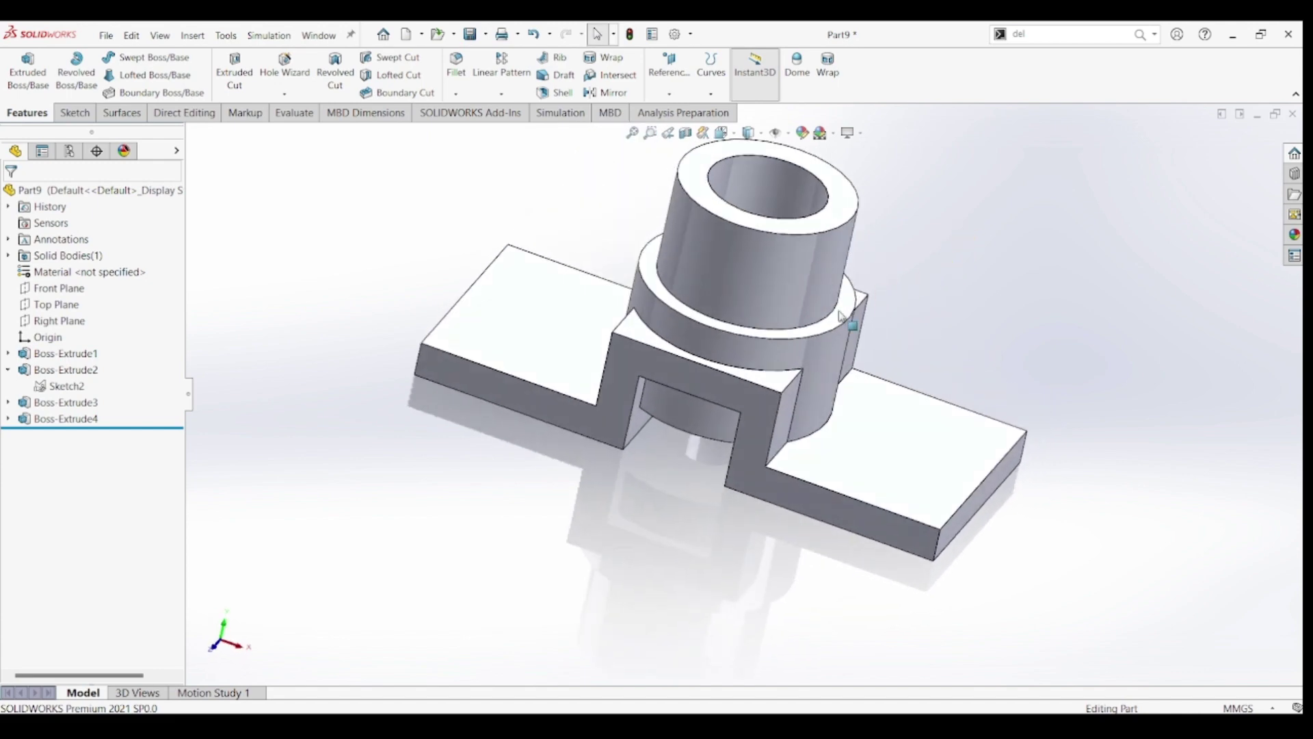
{"action": "left_click", "coordinate": [710, 472]}
Delete the ring faces protruding beneath the raised step and patch the underside.
{"action": "middle_click_drag", "start_coordinate": [702, 473], "coordinate": [721, 339]}
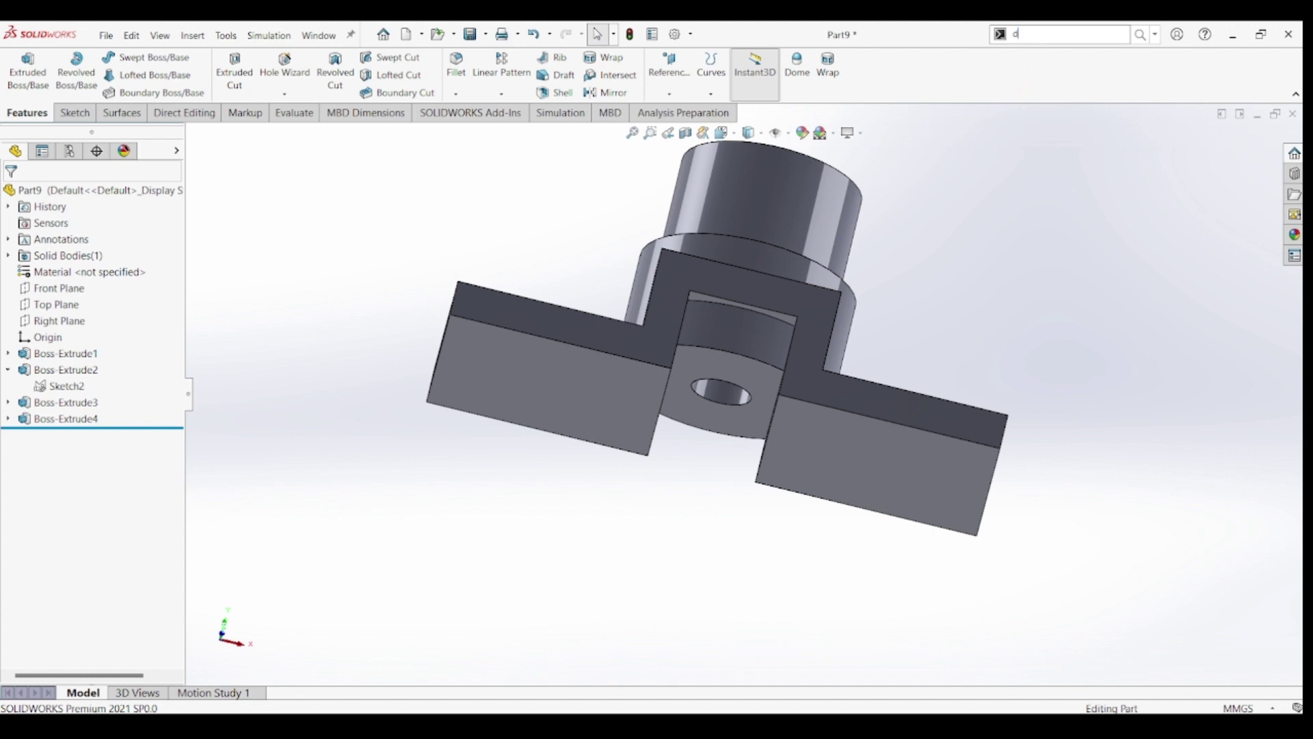
{"action": "type", "text": "el"}
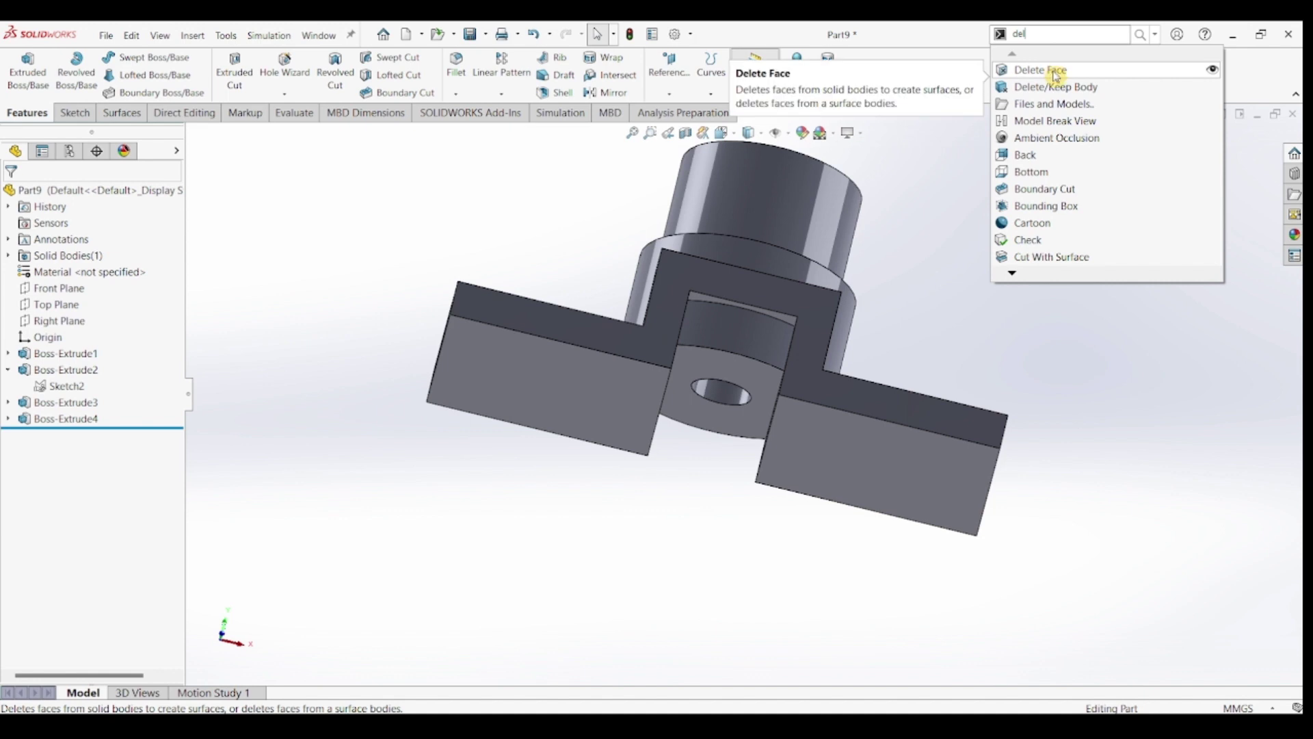
{"action": "left_click", "coordinate": [1057, 71]}
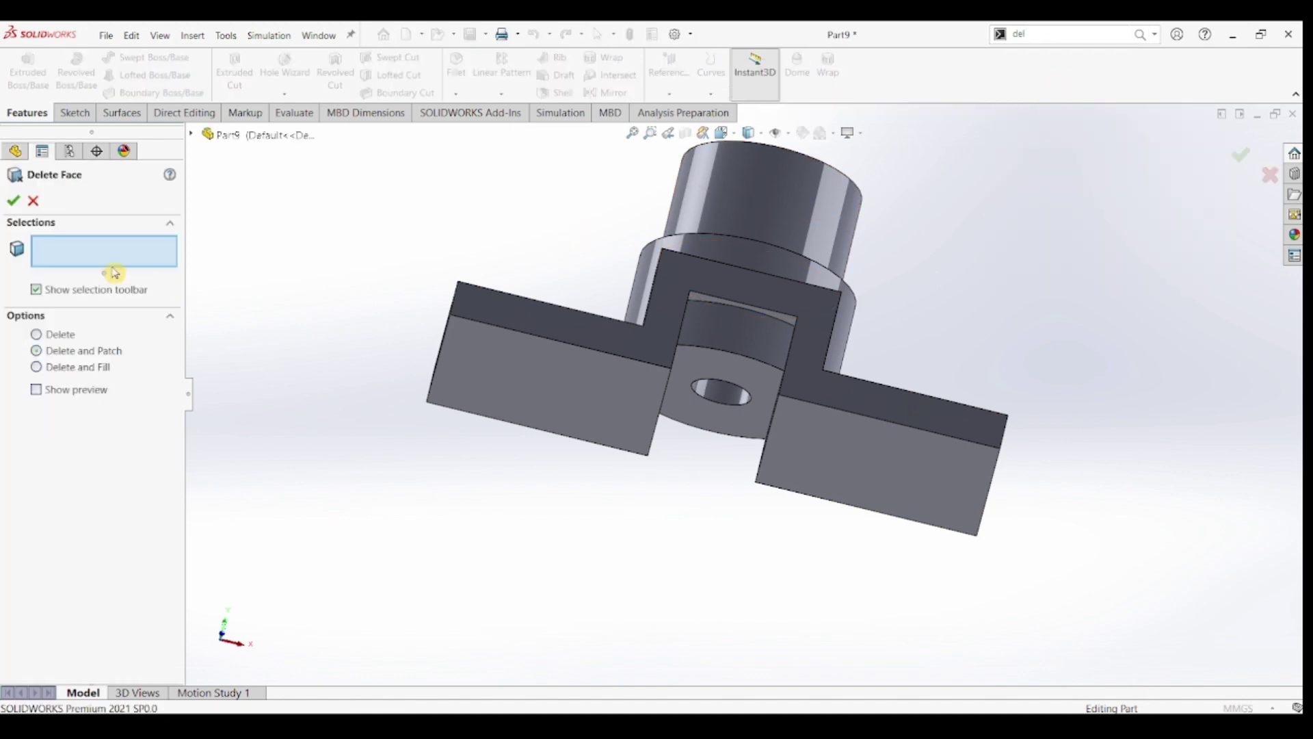
{"action": "left_click", "coordinate": [726, 335]}
{"action": "left_click", "coordinate": [717, 373]}
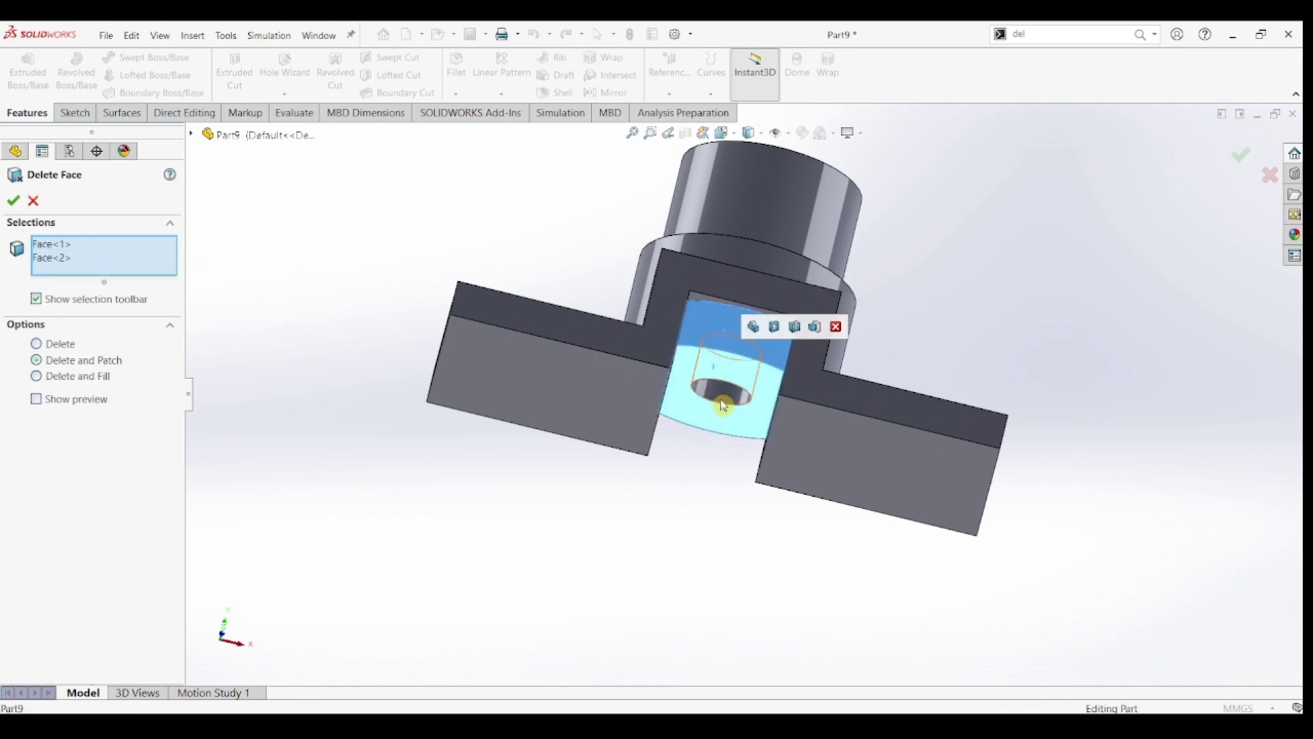
{"action": "left_click", "coordinate": [723, 400]}
{"action": "middle_click_drag", "start_coordinate": [575, 472], "coordinate": [766, 410]}
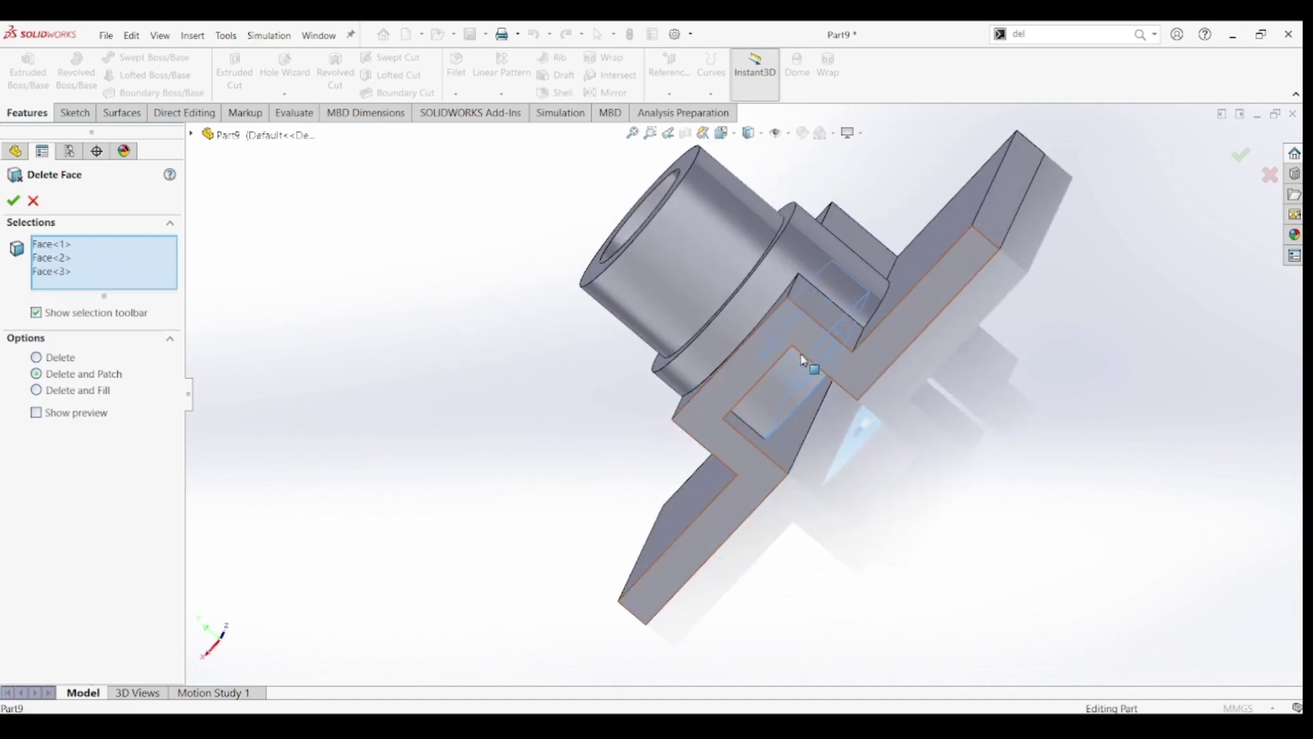
{"action": "left_click", "coordinate": [777, 402]}
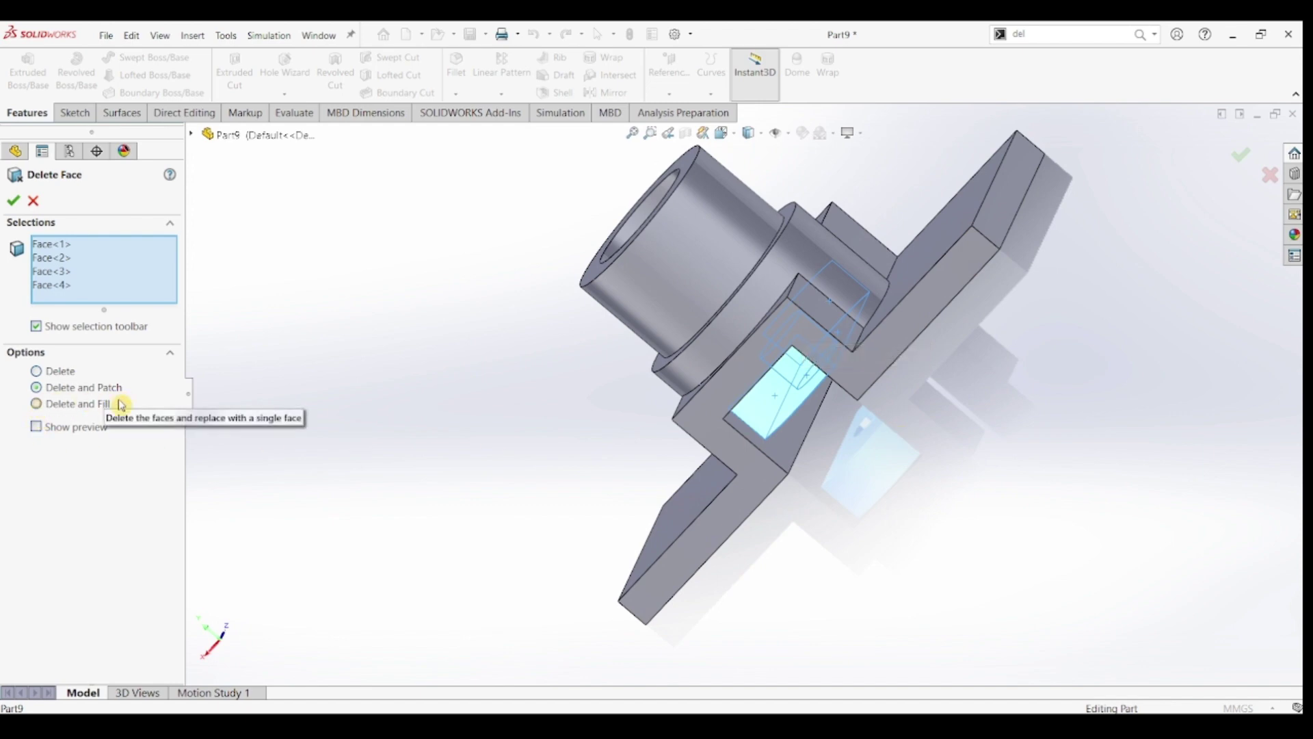
{"action": "left_click", "coordinate": [13, 201]}
Check the patched underside, return to isometric view, and select the right flange's top face.
{"action": "mouse_move", "coordinate": [848, 489]}
{"action": "middle_mouse_down"}
{"action": "mouse_move", "coordinate": [862, 378]}
{"action": "mouse_move", "coordinate": [882, 429]}
{"action": "middle_mouse_up"}
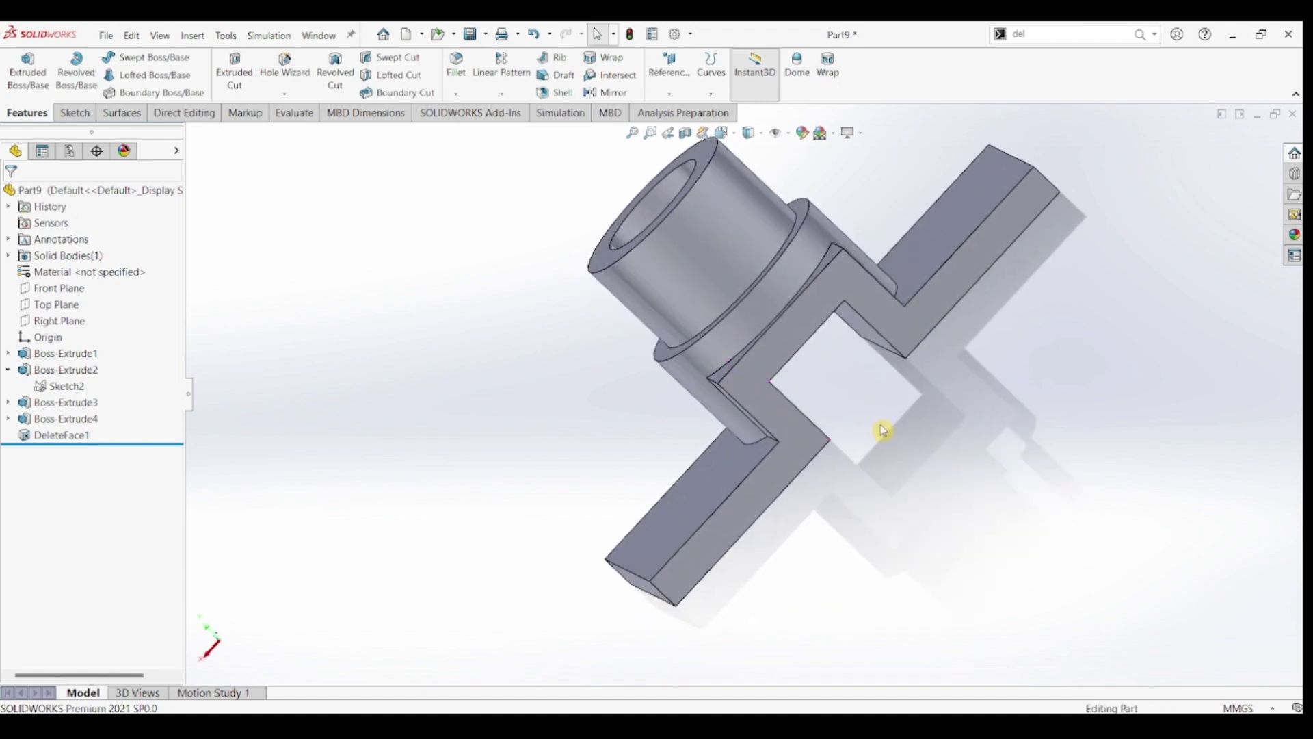
{"action": "key", "text": "ctrl+7"}
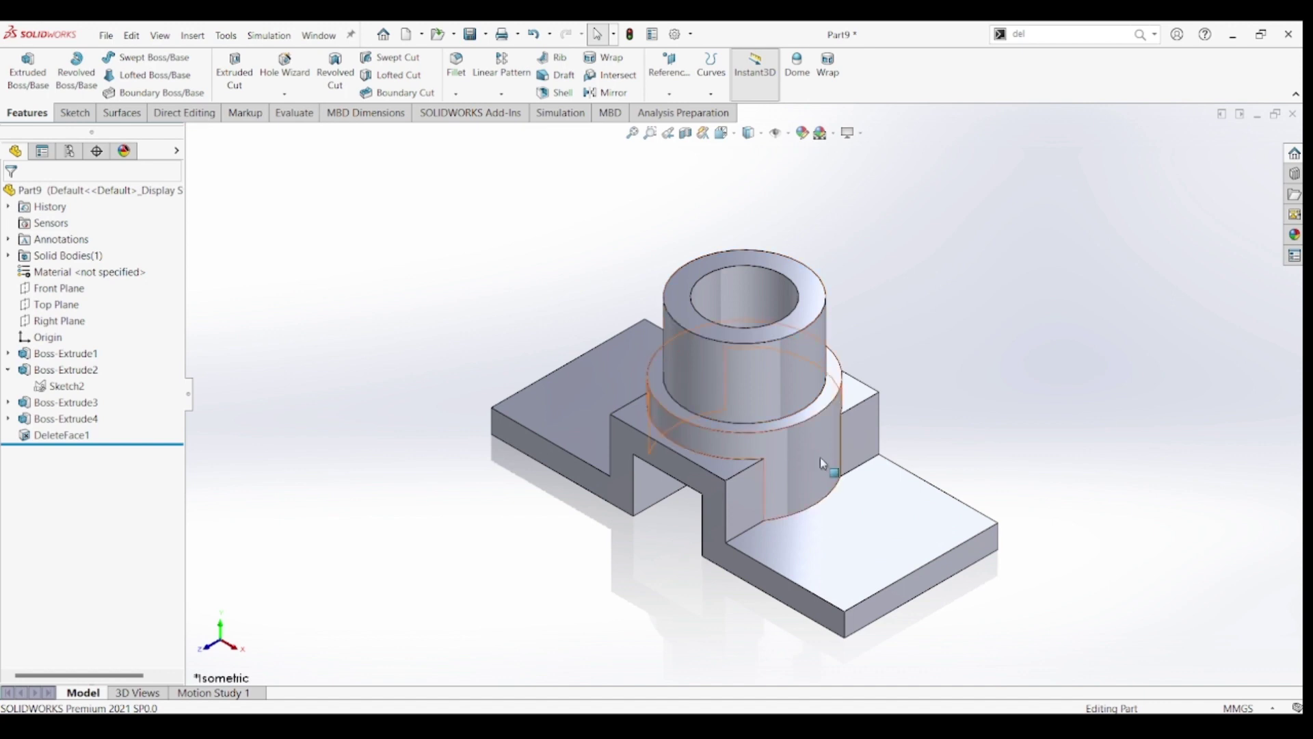
{"action": "left_click", "coordinate": [893, 522]}
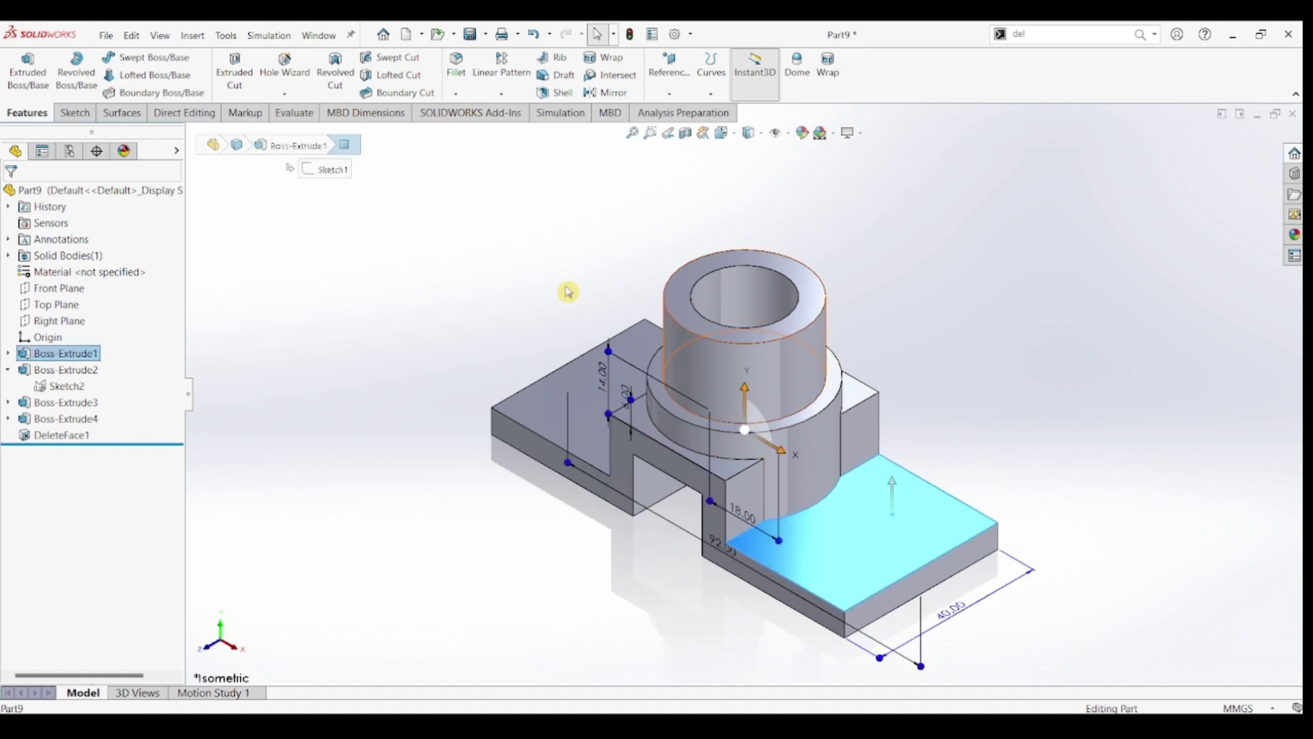
Start a sketch on the flange face and draw two circles near its top-right and bottom-right corners.
{"action": "left_click", "coordinate": [74, 113]}
{"action": "left_click", "coordinate": [34, 81]}
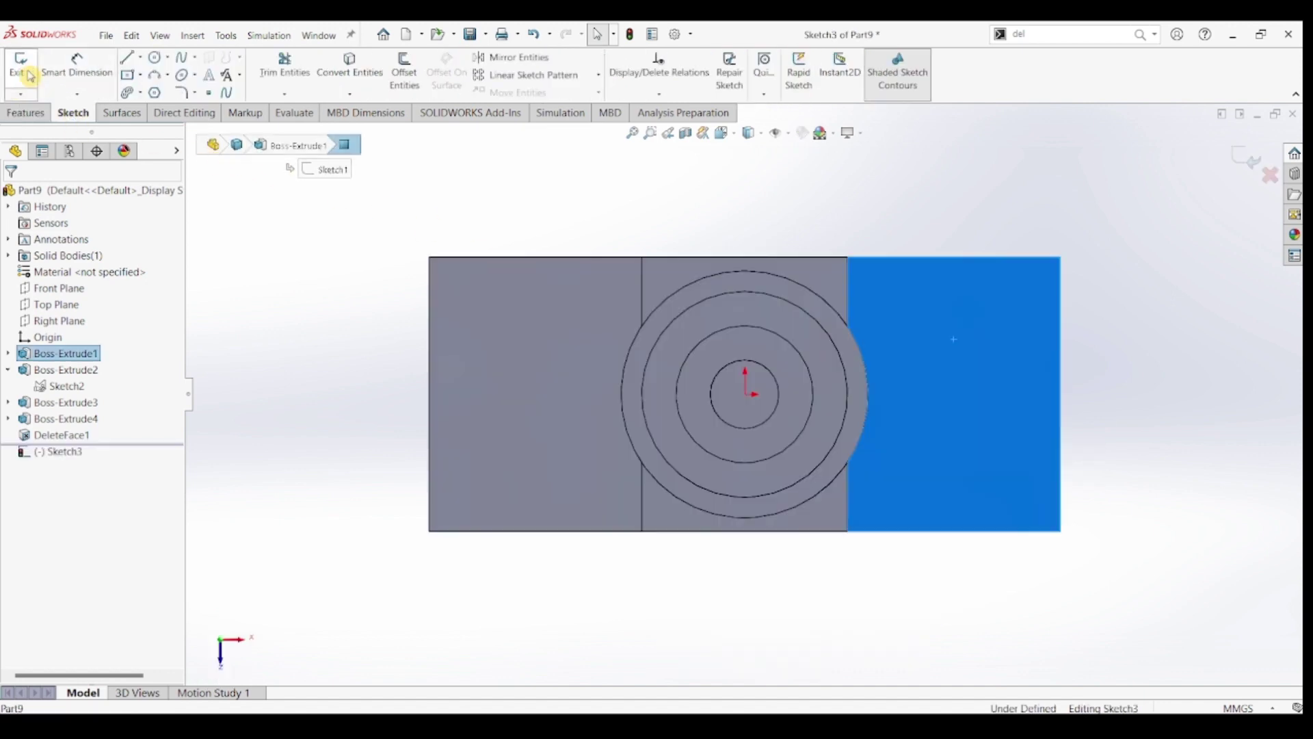
{"action": "left_click", "coordinate": [154, 57]}
{"action": "left_click", "coordinate": [998, 304]}
{"action": "left_click", "coordinate": [1018, 325]}
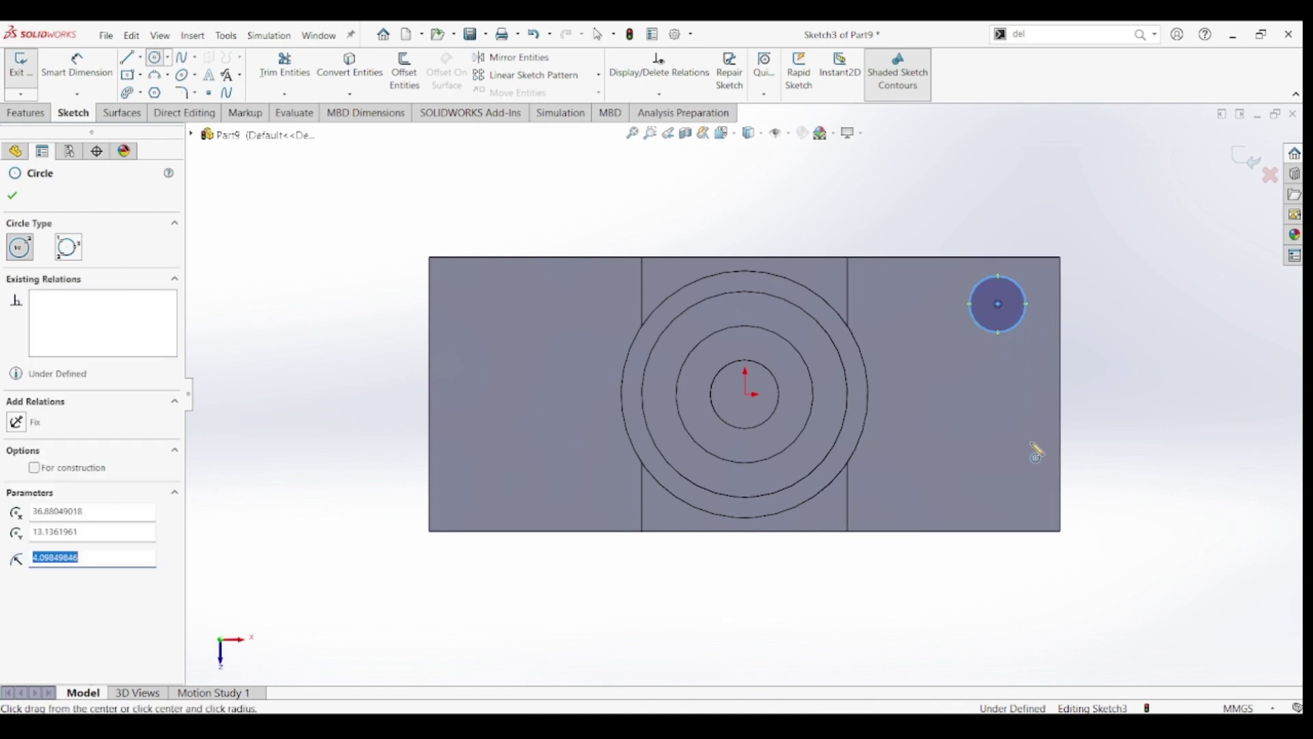
{"action": "left_click", "coordinate": [999, 489]}
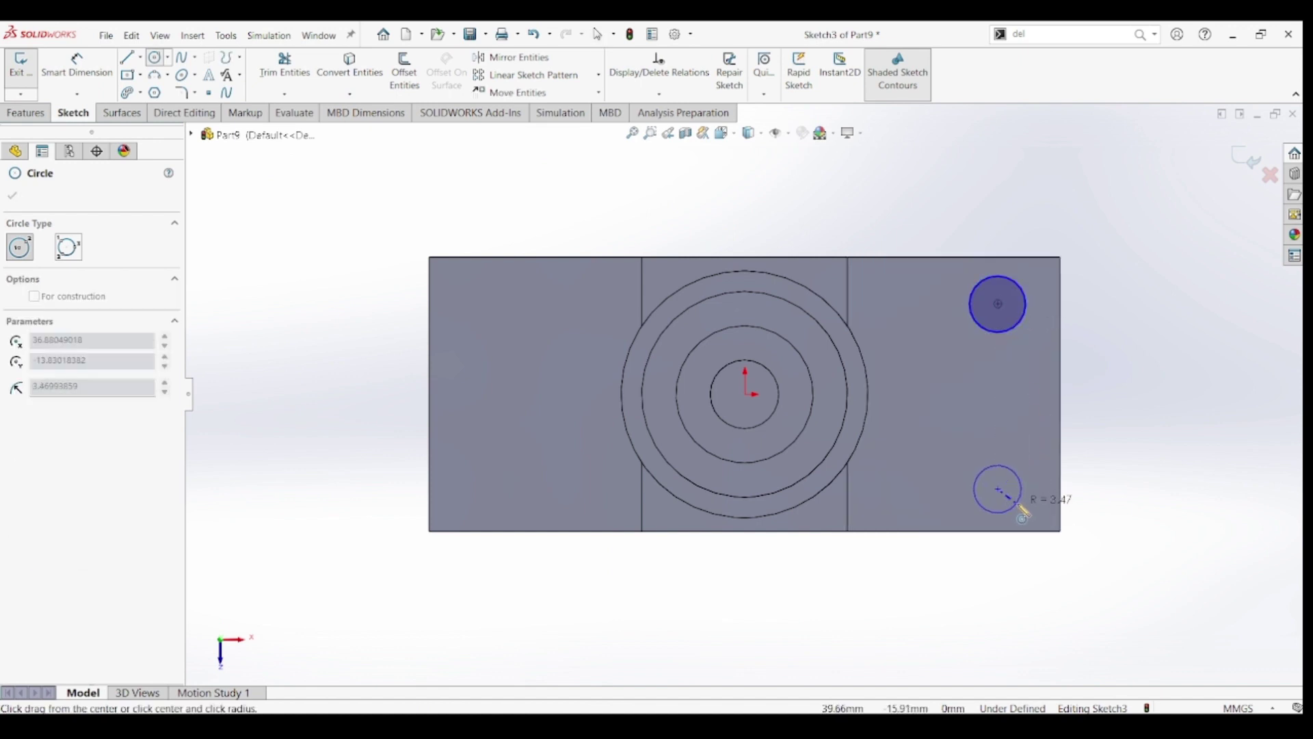
{"action": "left_click", "coordinate": [1019, 502]}
{"action": "key", "text": "Escape"}
Dimension the upper circle to Ø8 mm and make both circles equal.
{"action": "left_click", "coordinate": [76, 65]}
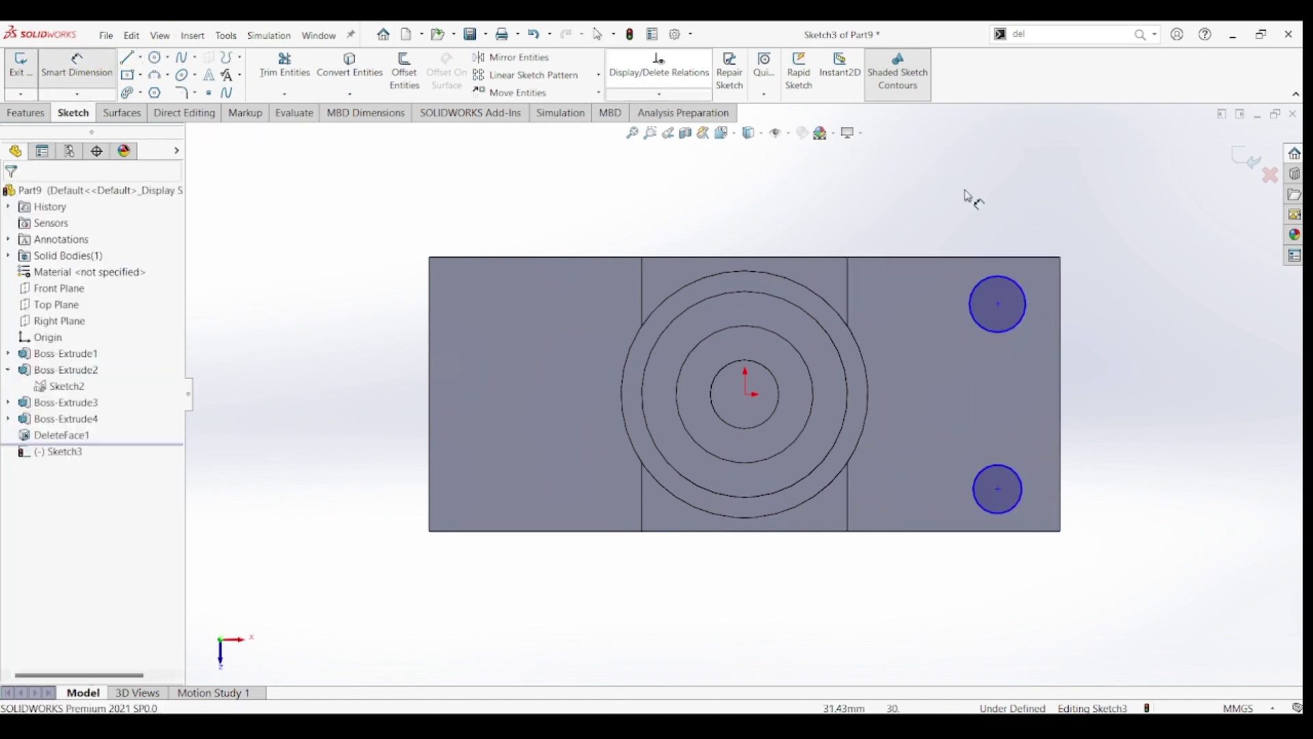
{"action": "left_click", "coordinate": [1015, 285]}
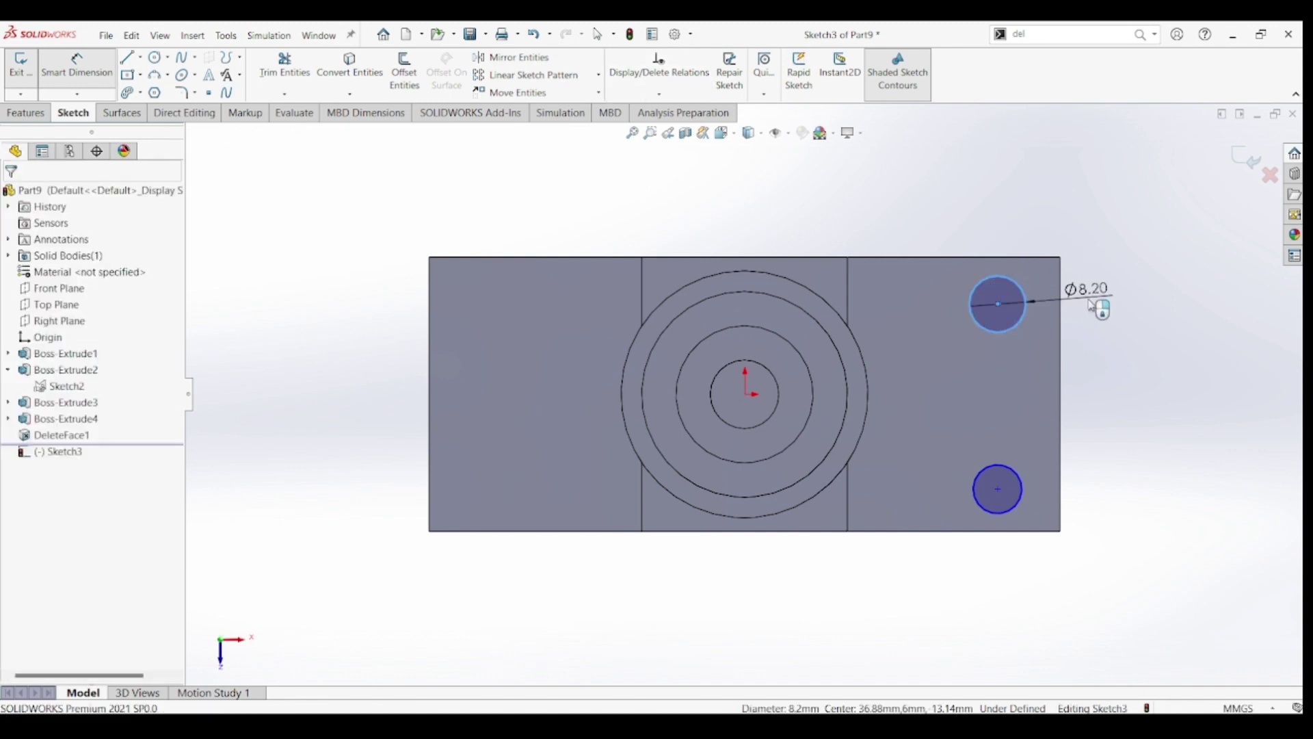
{"action": "left_click", "coordinate": [1093, 305]}
{"action": "type", "text": "8"}
{"action": "key", "text": "Return"}
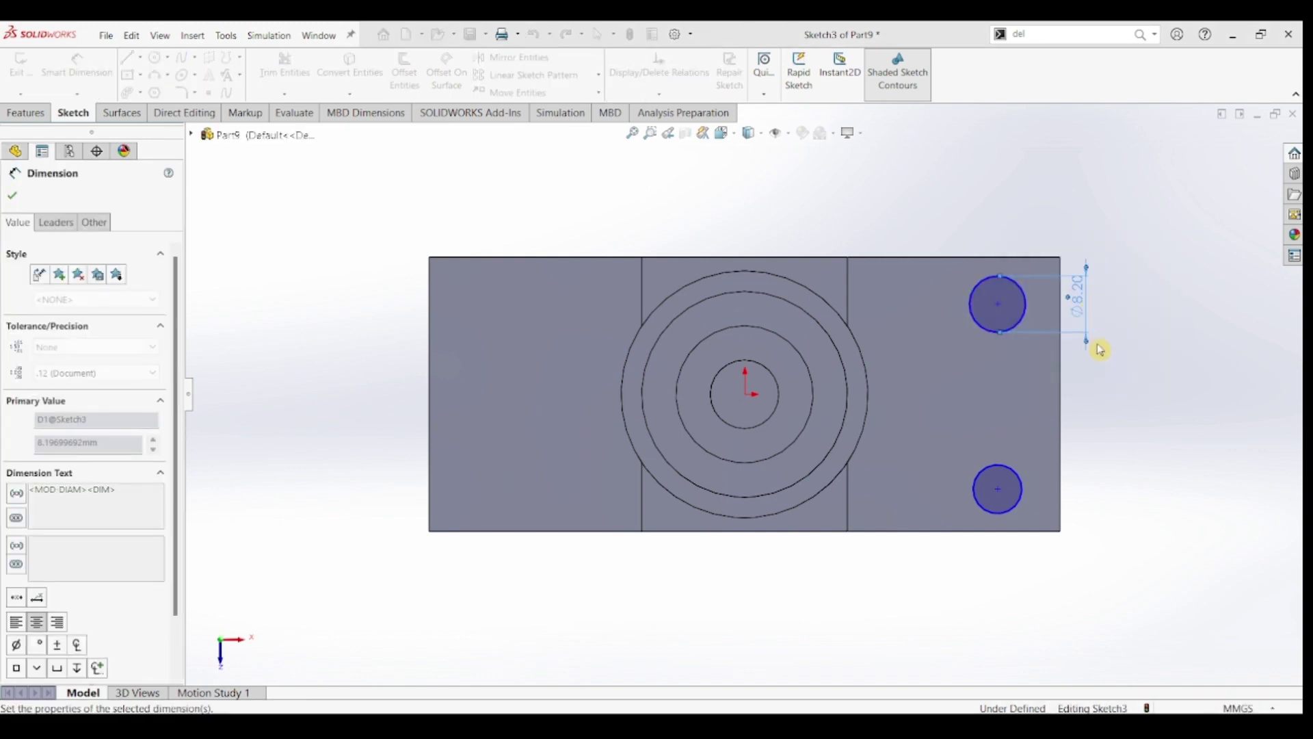
{"action": "key", "text": "Escape"}
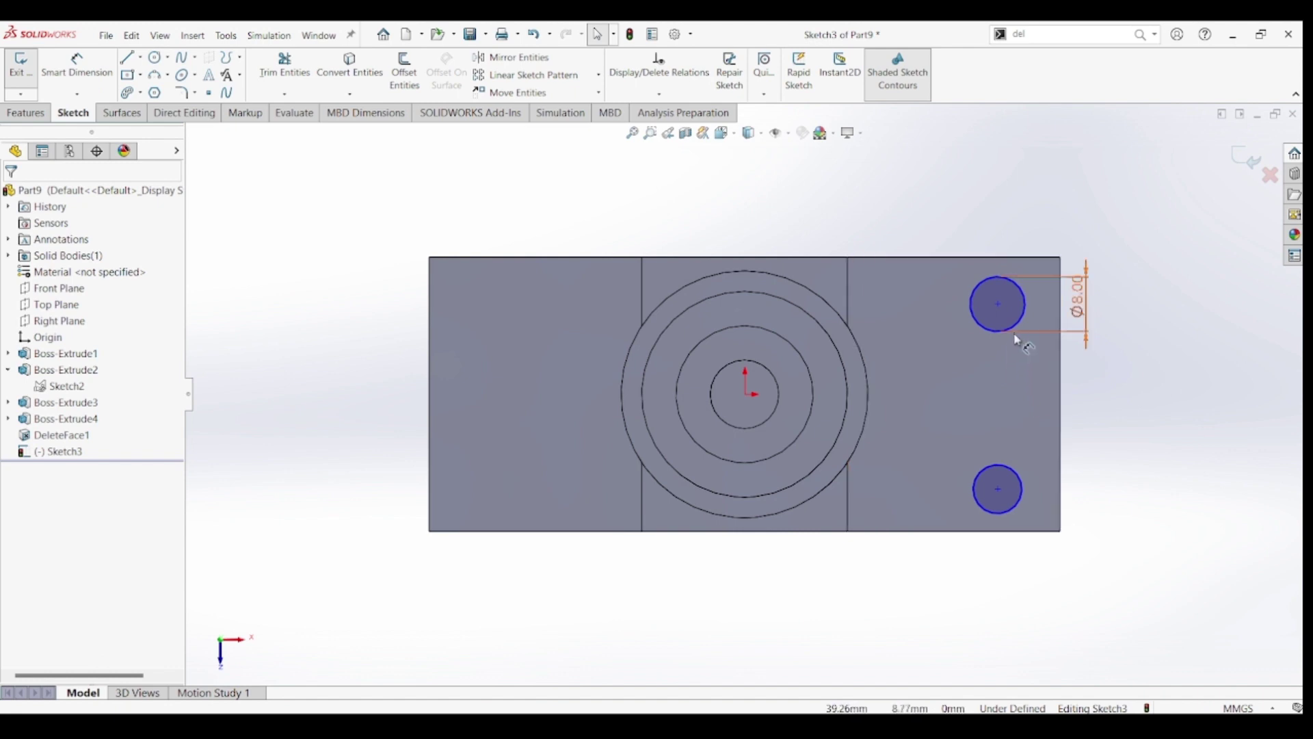
{"action": "left_click", "coordinate": [1018, 329]}
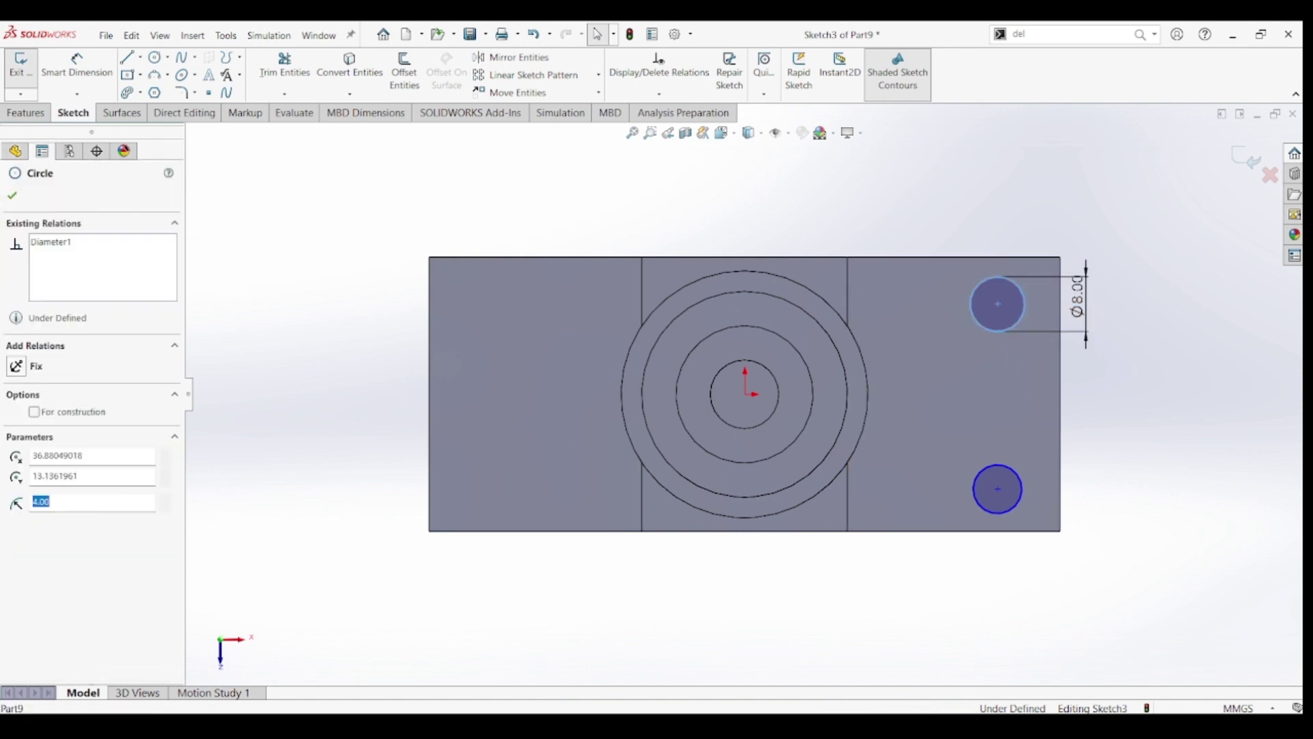
{"action": "left_click", "coordinate": [1021, 483], "text": "ctrl"}
{"action": "left_click", "coordinate": [1118, 417]}
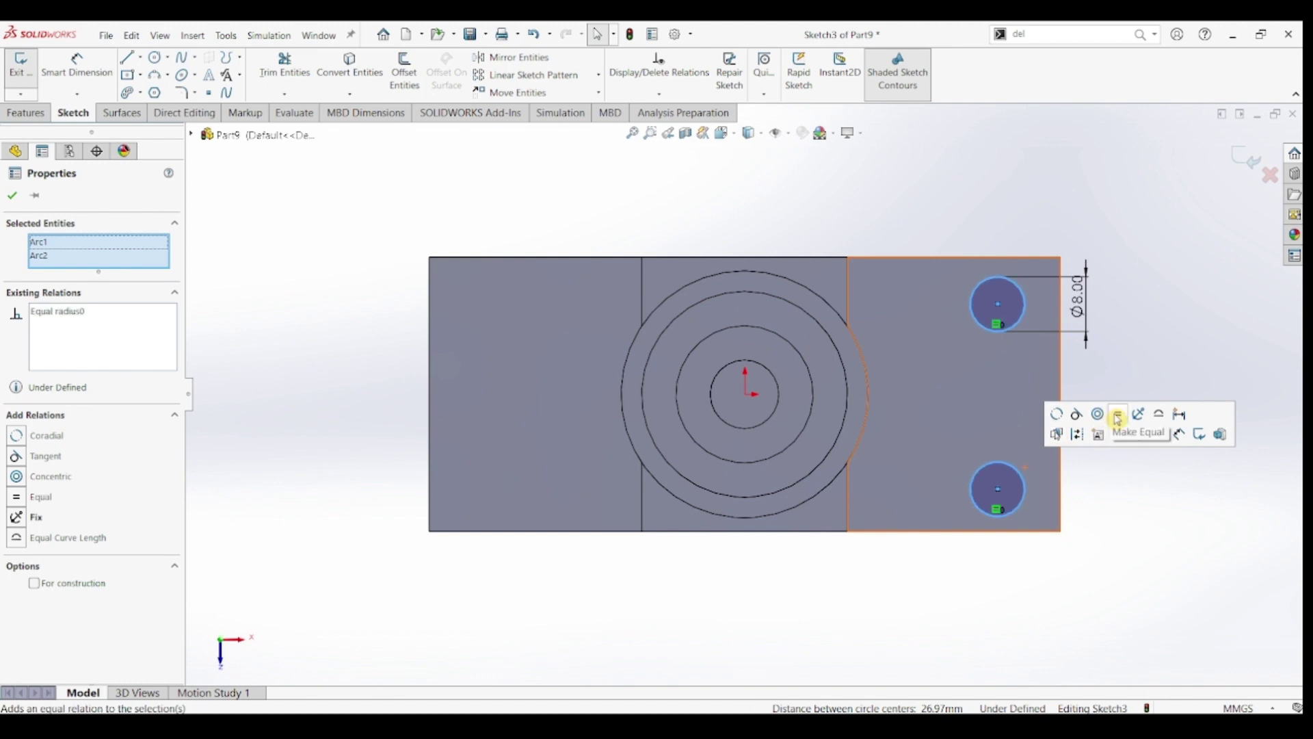
Locate the upper circle's centre 6 mm from the flange's top and right edges.
{"action": "left_click", "coordinate": [76, 65]}
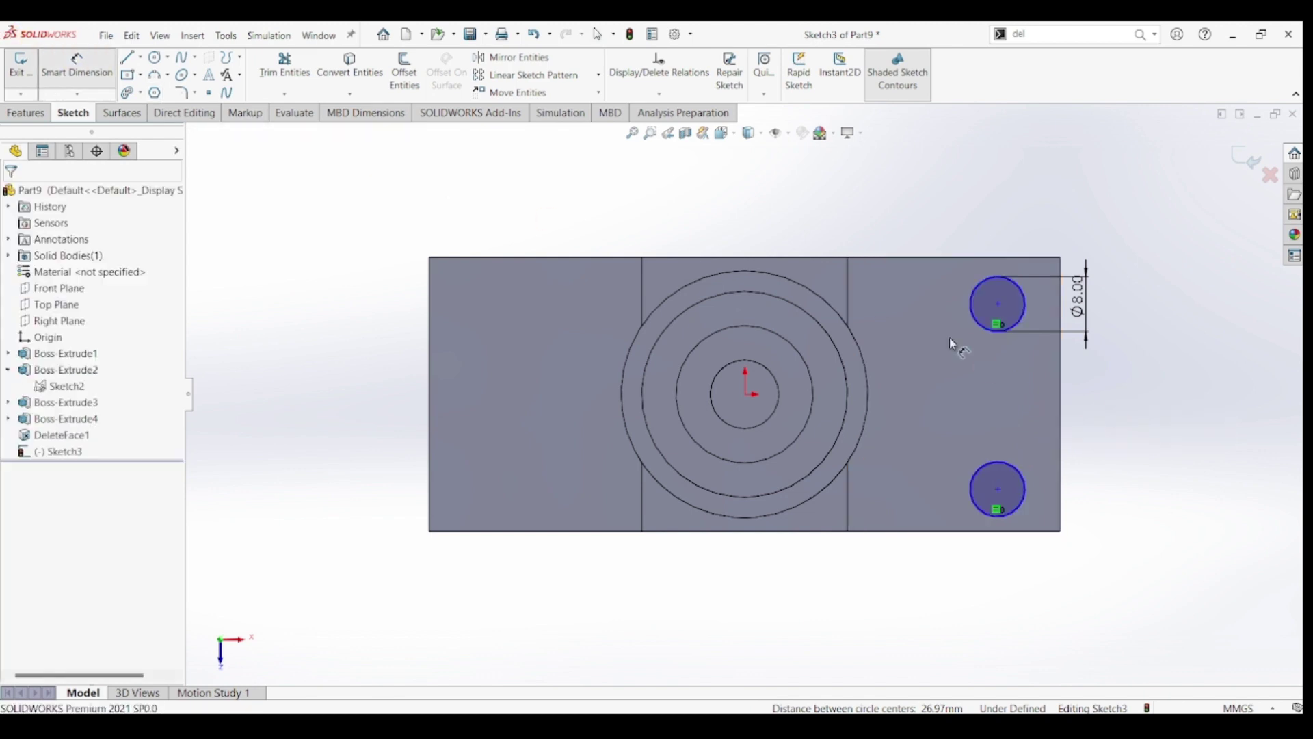
{"action": "left_click", "coordinate": [999, 306]}
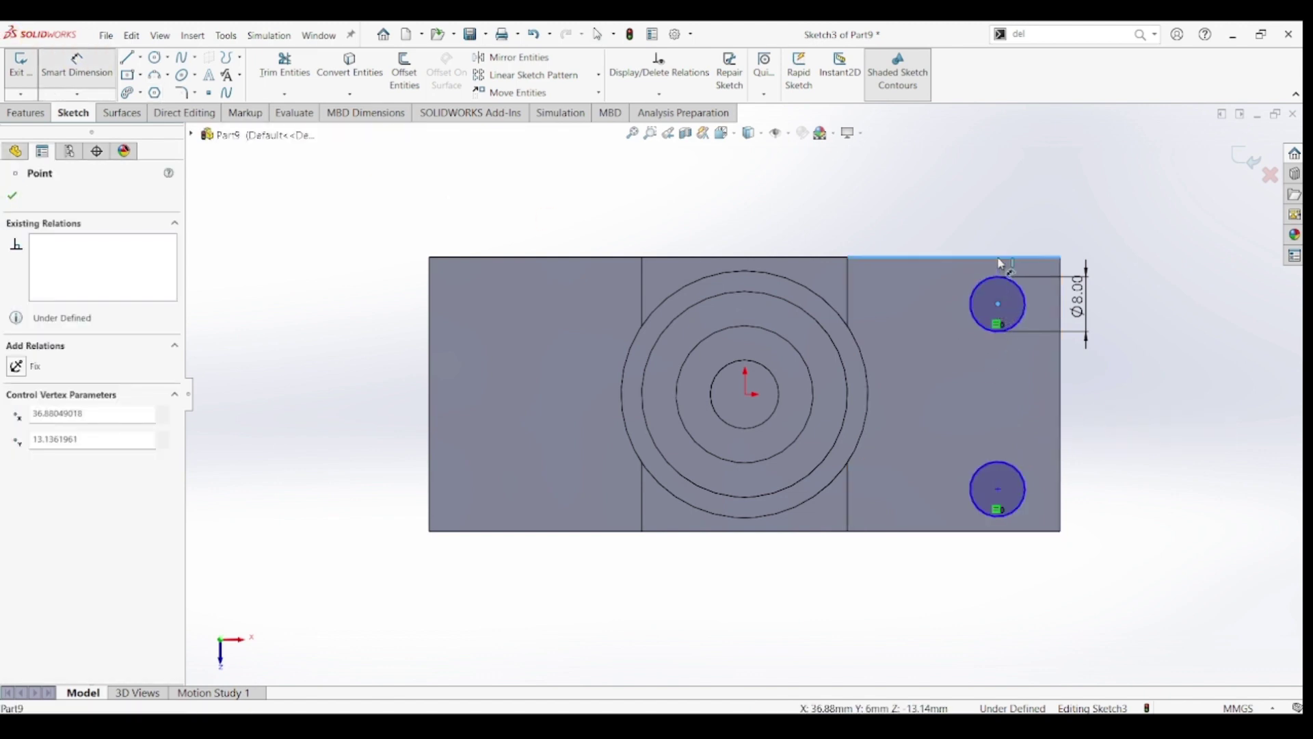
{"action": "left_click", "coordinate": [999, 258]}
{"action": "left_click", "coordinate": [1126, 291]}
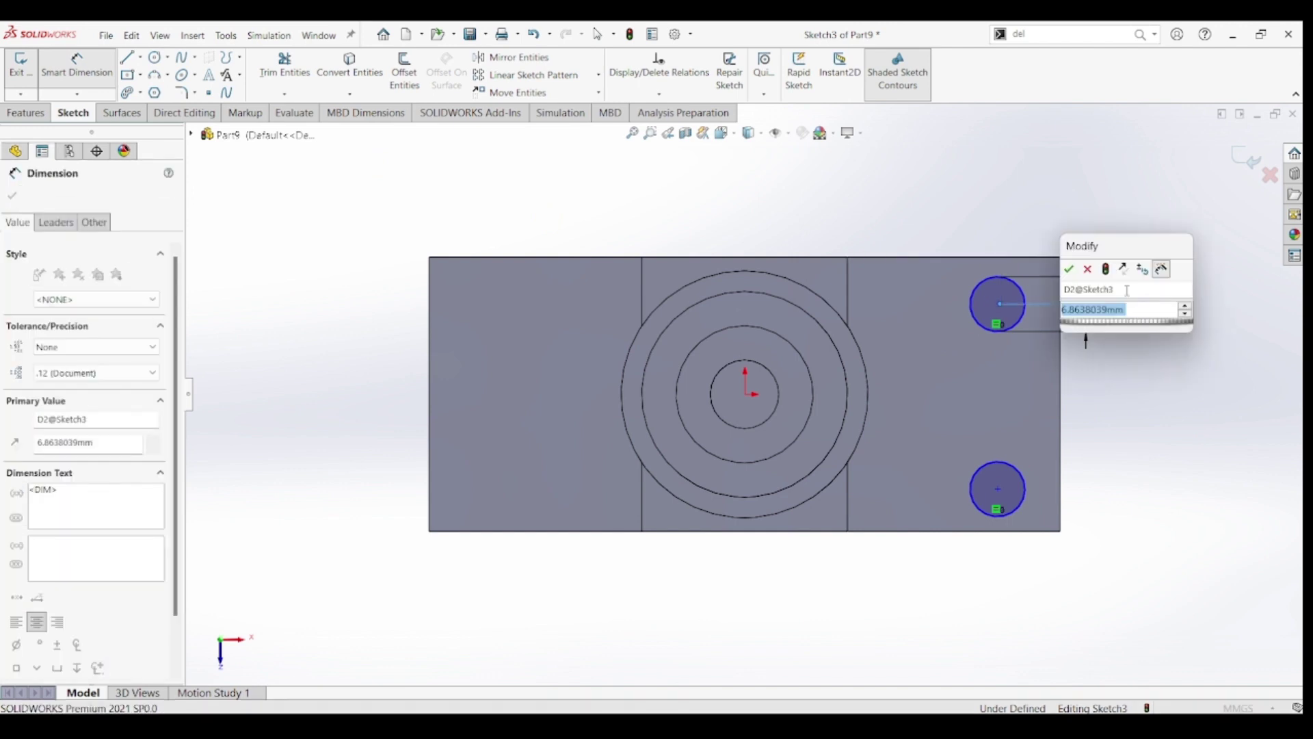
{"action": "type", "text": "6"}
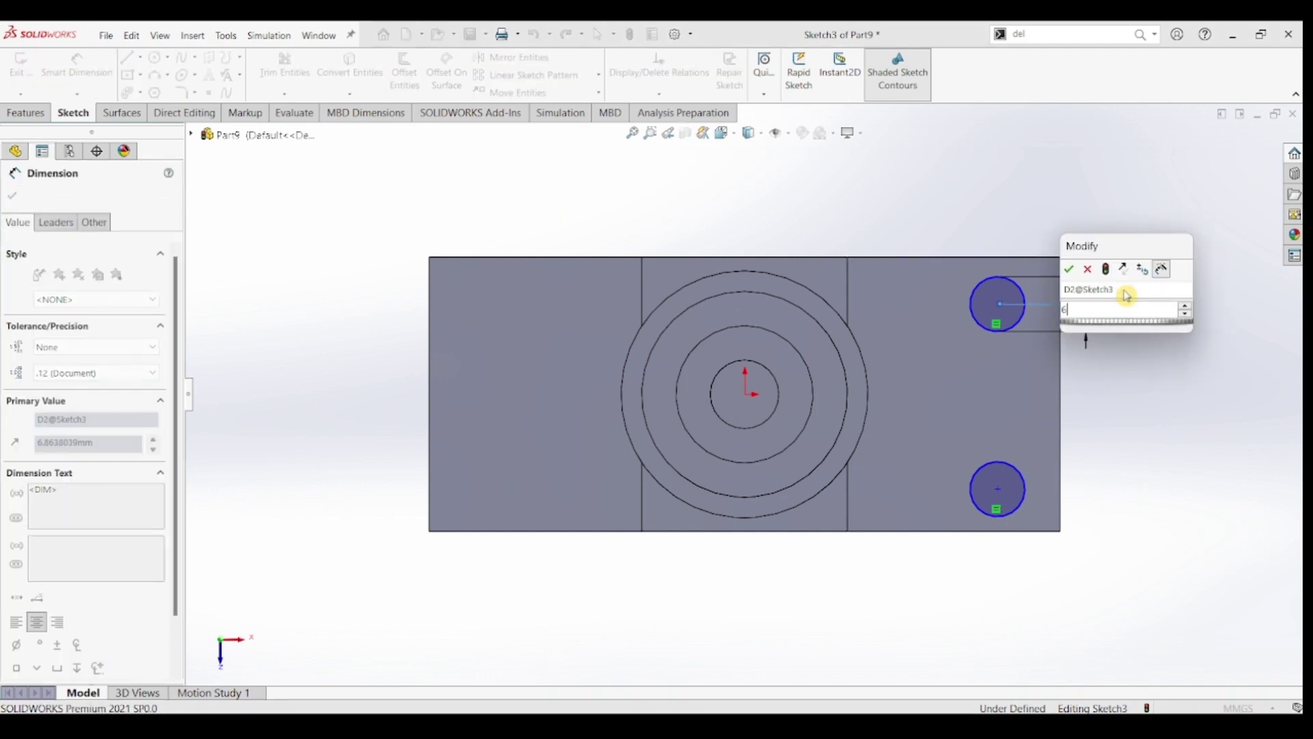
{"action": "key", "text": "Return"}
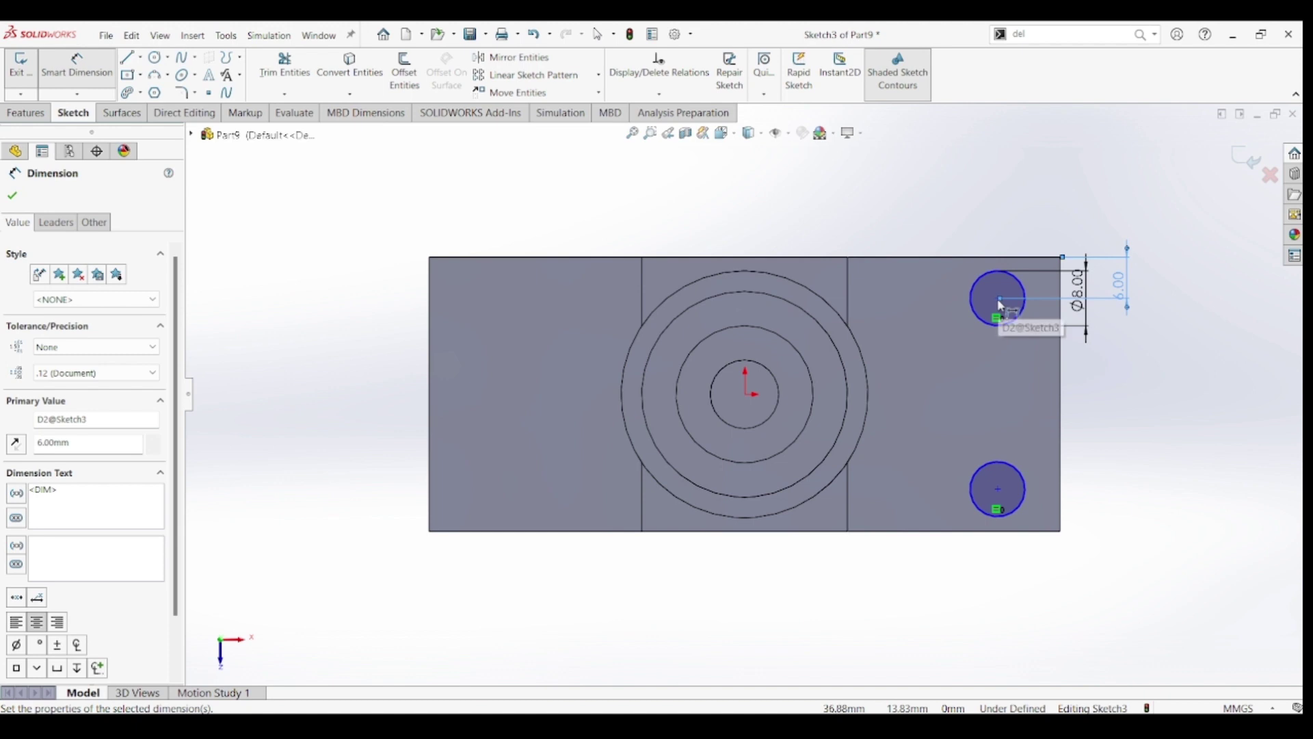
{"action": "left_click", "coordinate": [999, 298]}
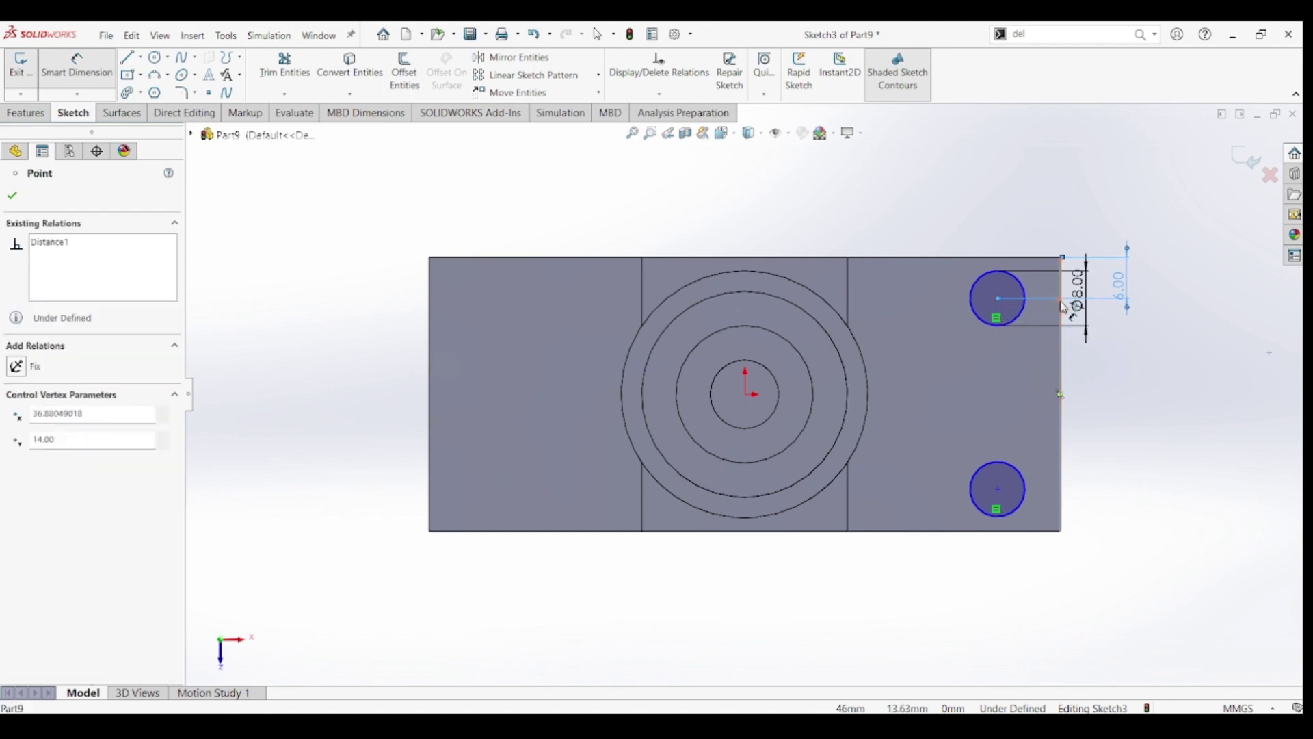
{"action": "left_click", "coordinate": [1061, 332]}
{"action": "left_click", "coordinate": [1036, 244]}
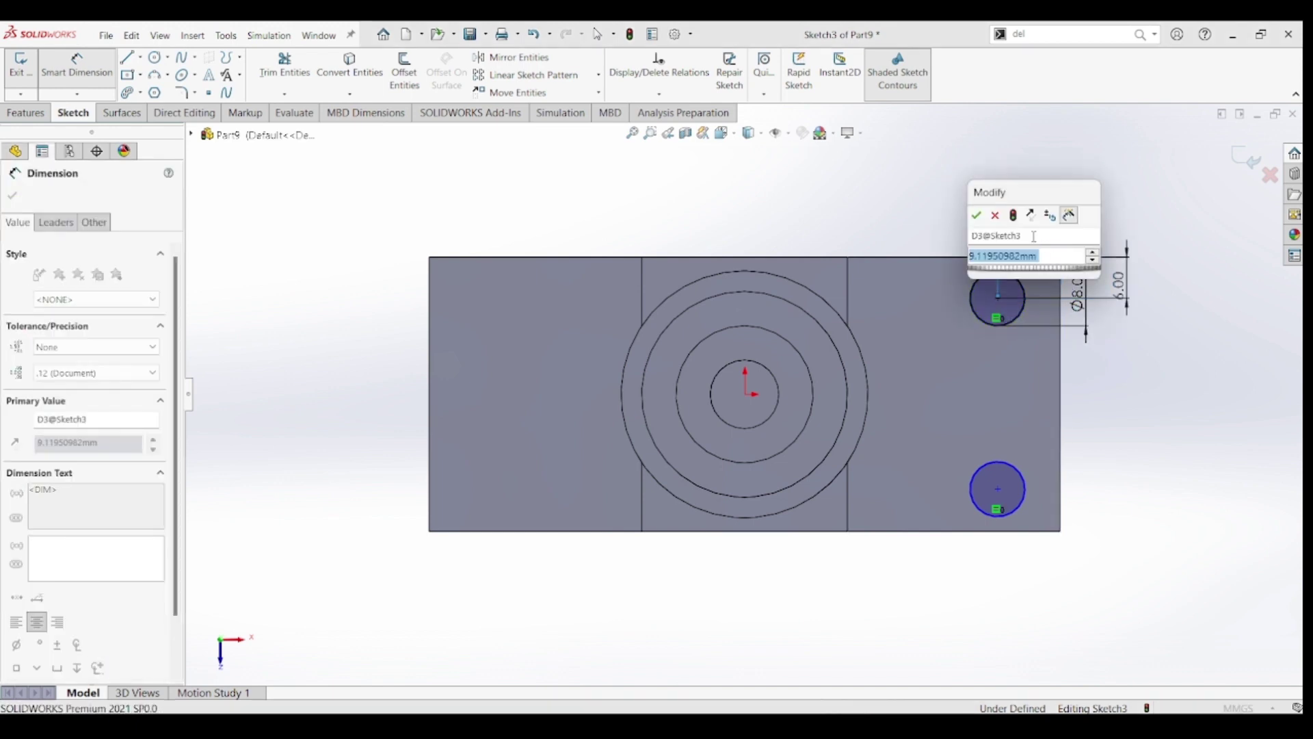
{"action": "key", "text": "Return"}
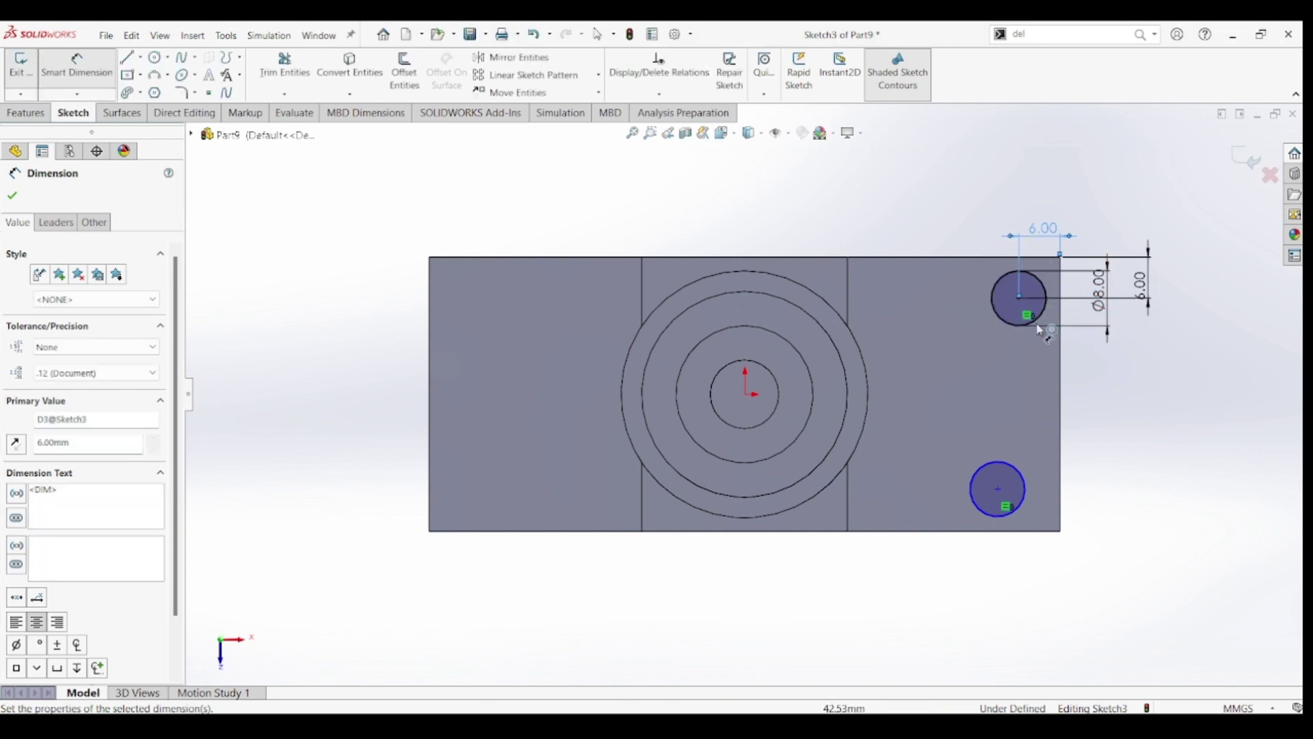
{"action": "key", "text": "Escape"}
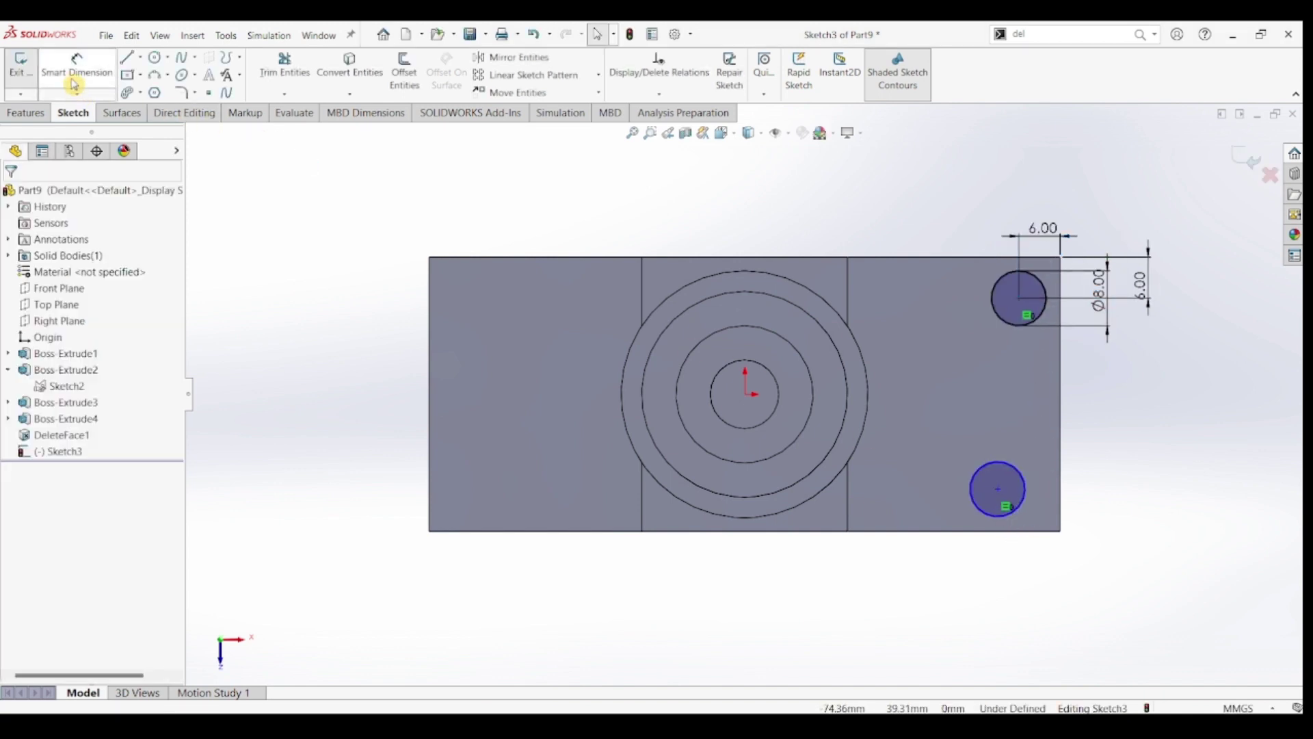
Locate the lower circle's centre 6 mm from the flange's bottom and right edges.
{"action": "left_click", "coordinate": [77, 65]}
{"action": "left_click", "coordinate": [1000, 490]}
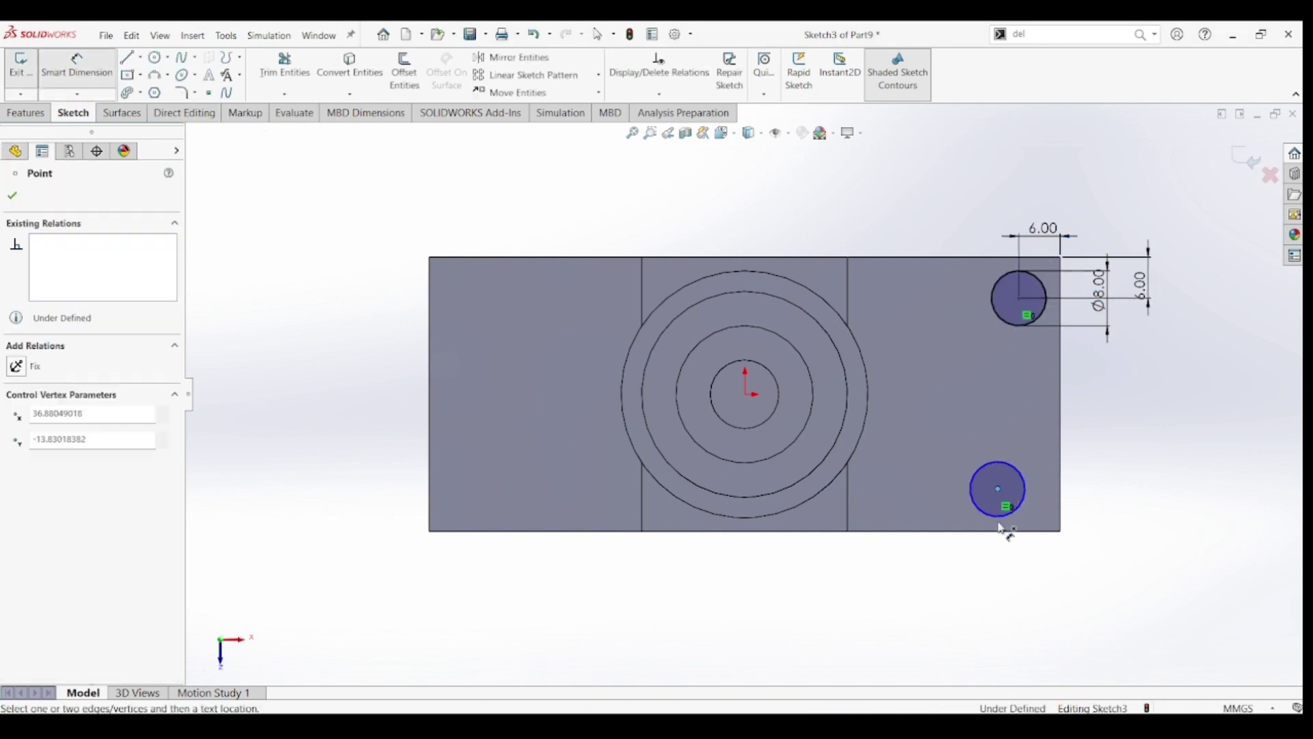
{"action": "left_click", "coordinate": [999, 532]}
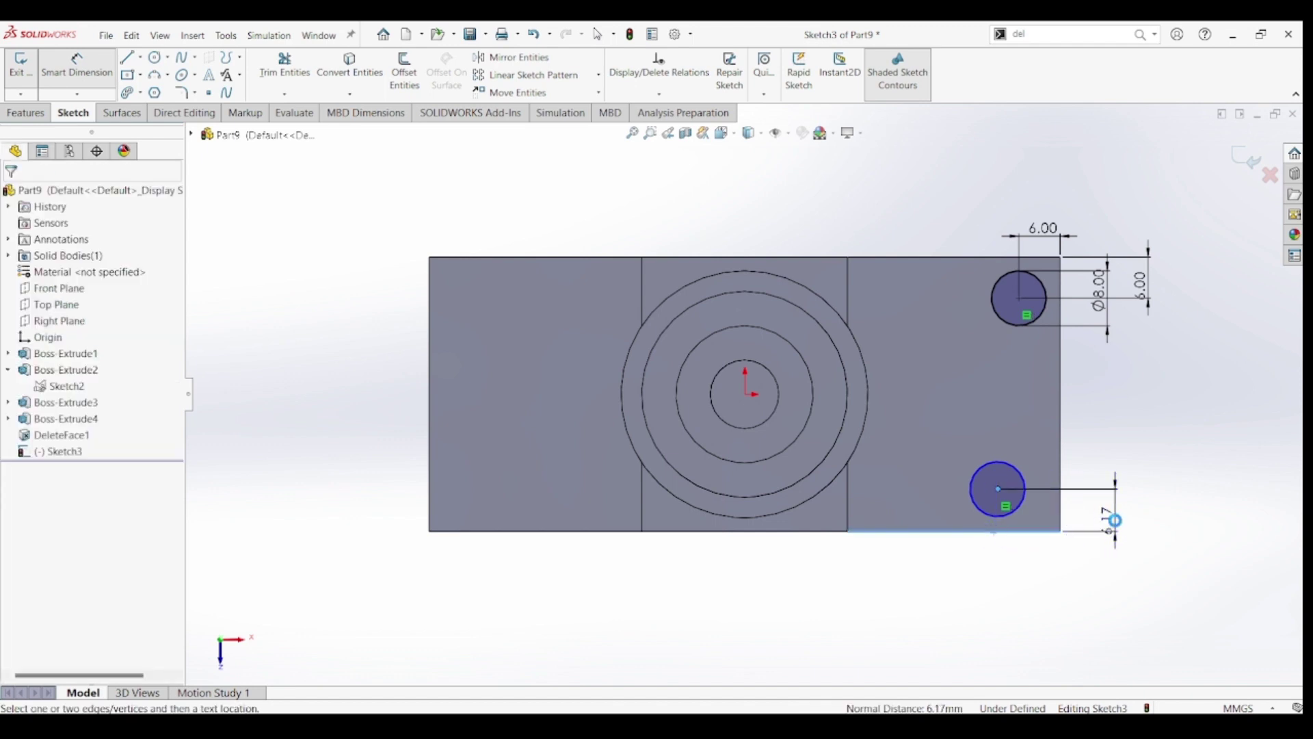
{"action": "left_click", "coordinate": [1111, 521]}
{"action": "key", "text": "Return"}
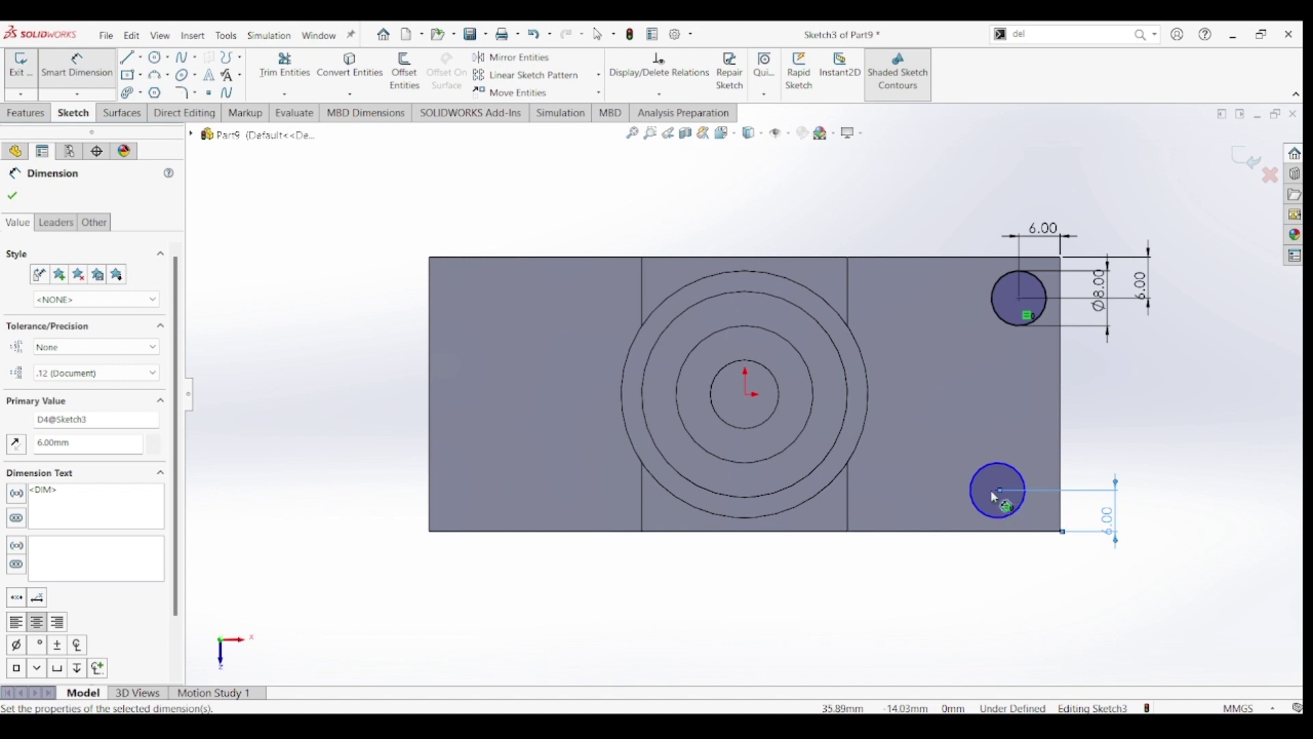
{"action": "left_click", "coordinate": [1000, 490]}
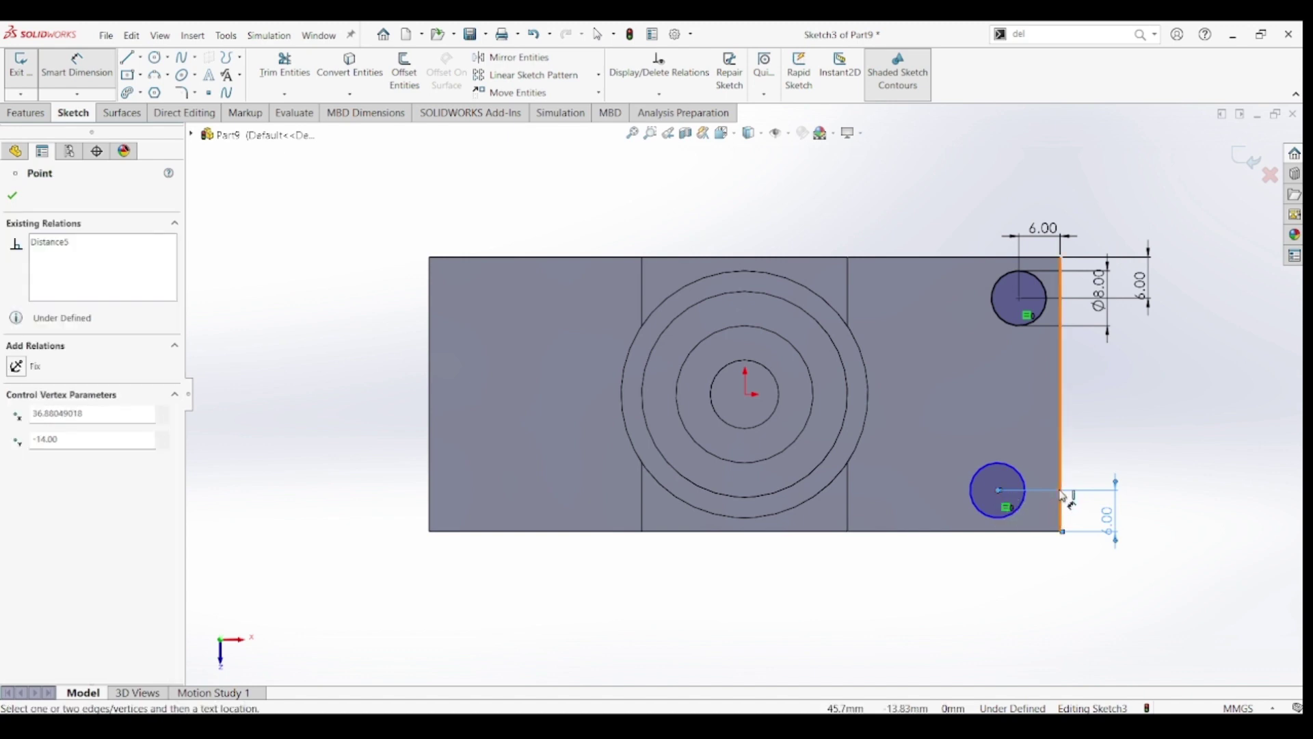
{"action": "left_click", "coordinate": [1064, 494]}
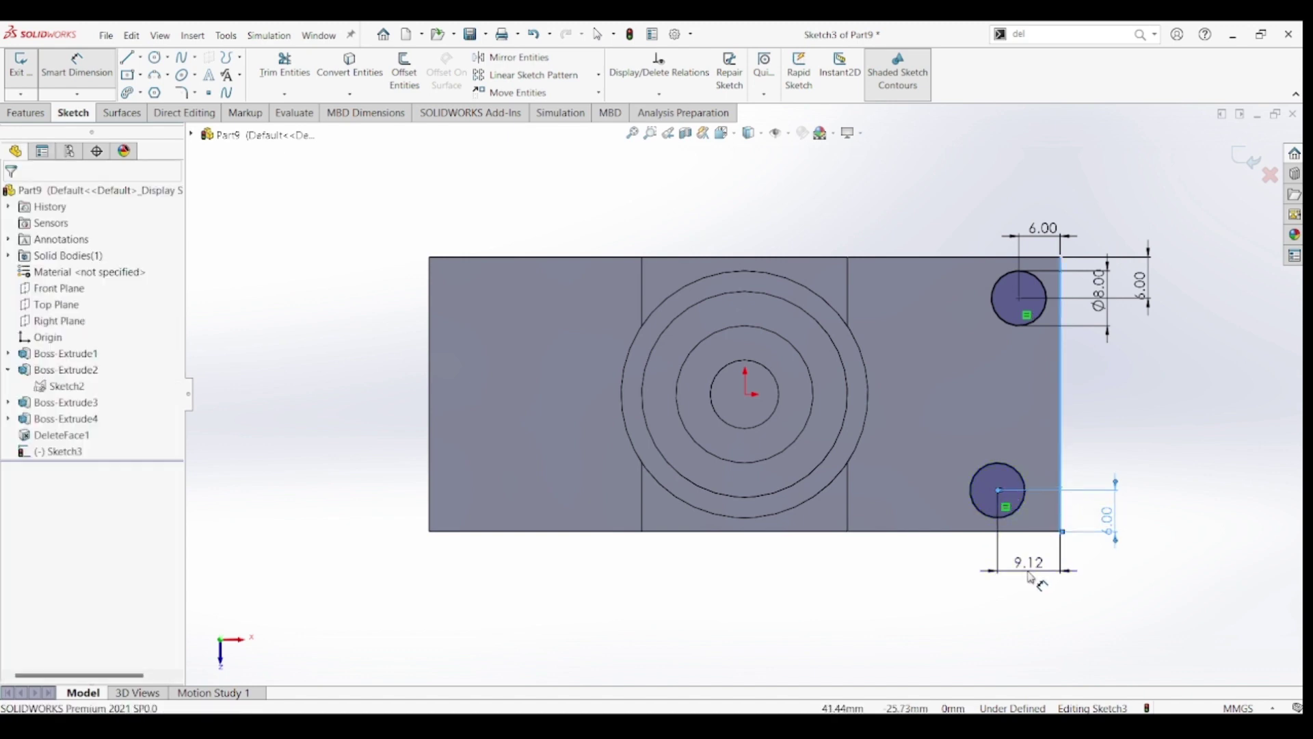
{"action": "left_click", "coordinate": [1031, 576]}
{"action": "type", "text": "6"}
{"action": "key", "text": "Return"}
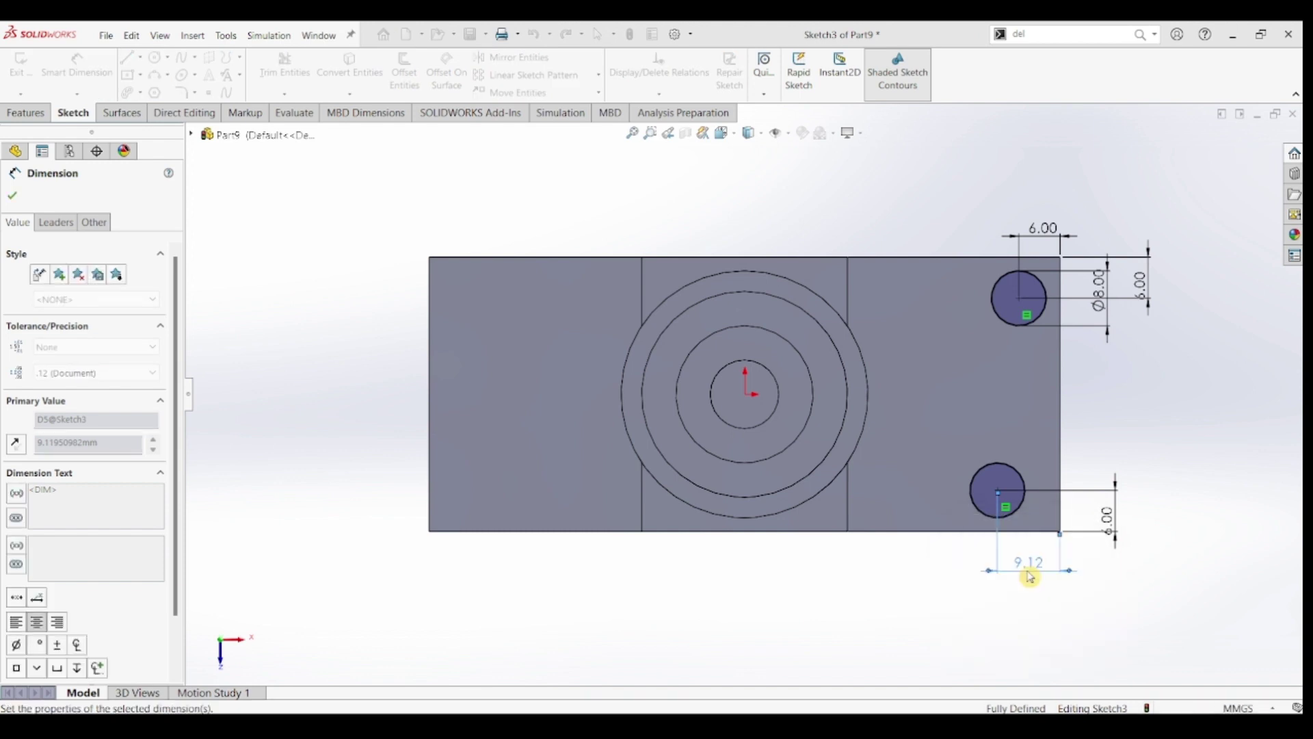
{"action": "key", "text": "Escape"}
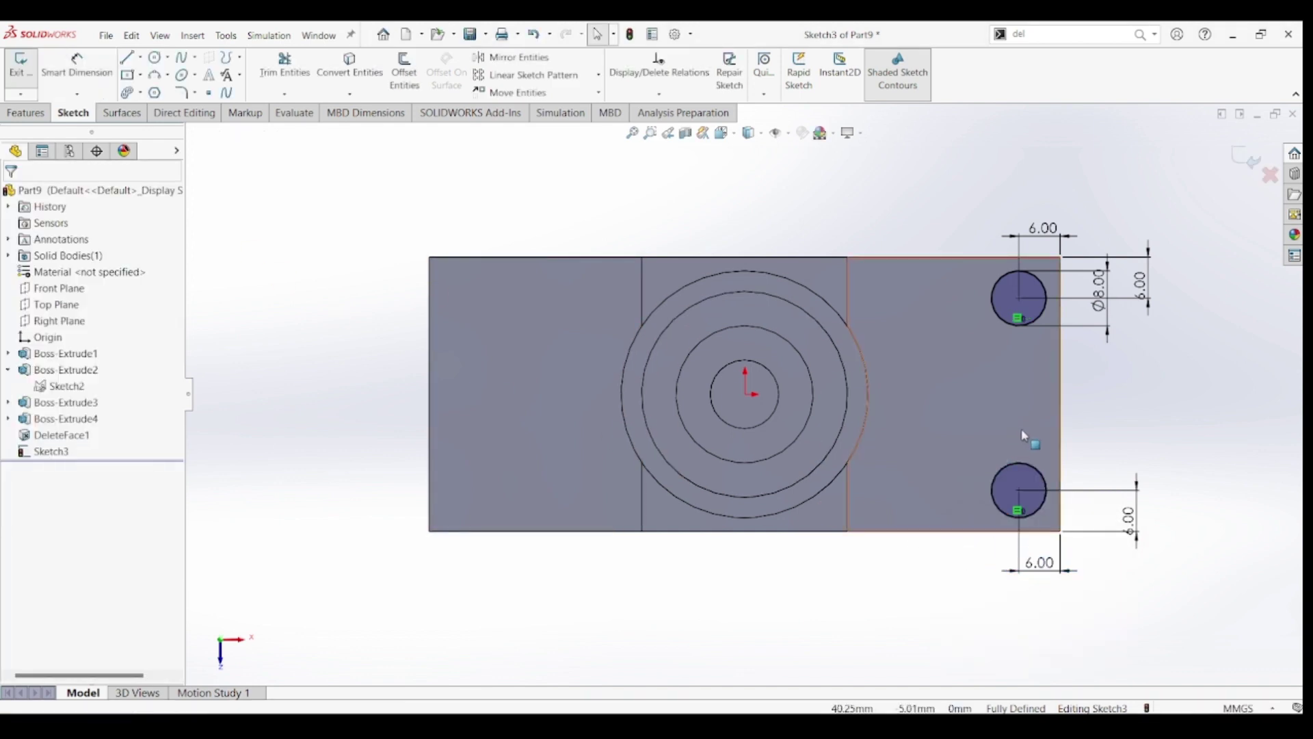
Draw a vertical construction centreline upward from the sketch origin.
{"action": "left_click", "coordinate": [140, 58]}
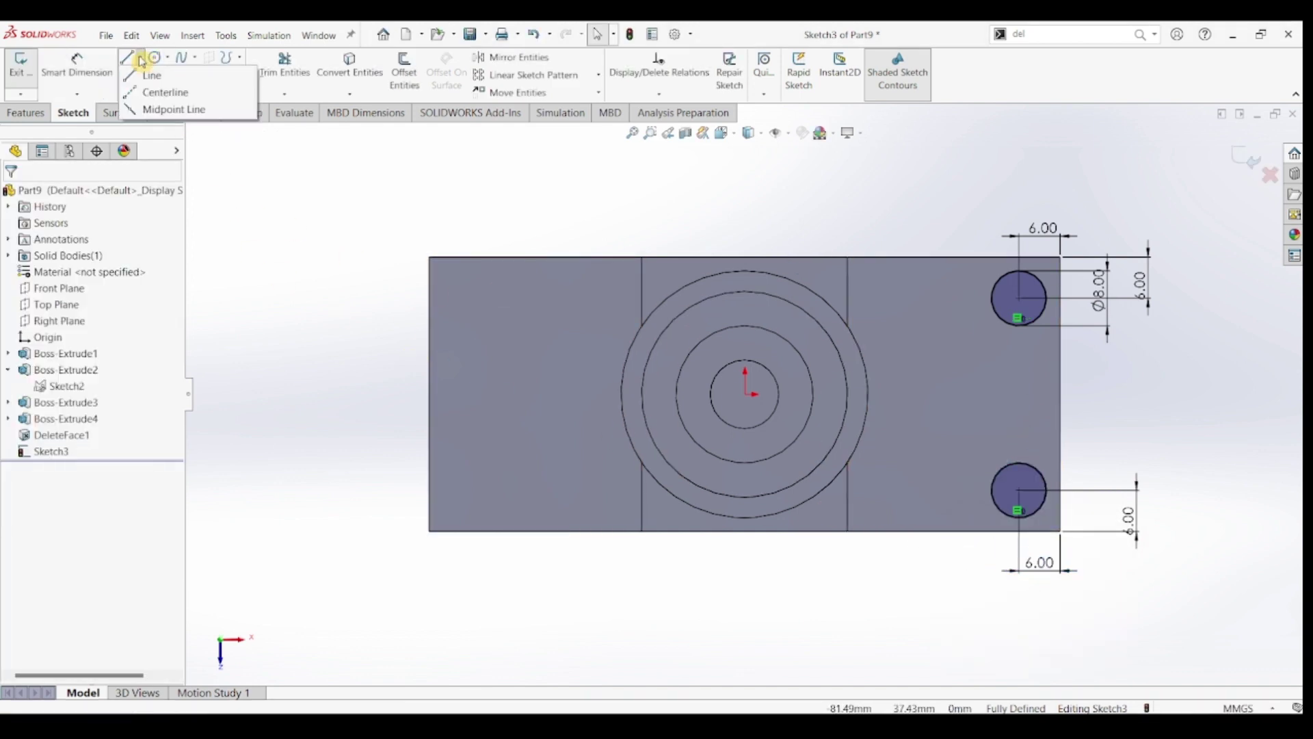
{"action": "left_click", "coordinate": [139, 101]}
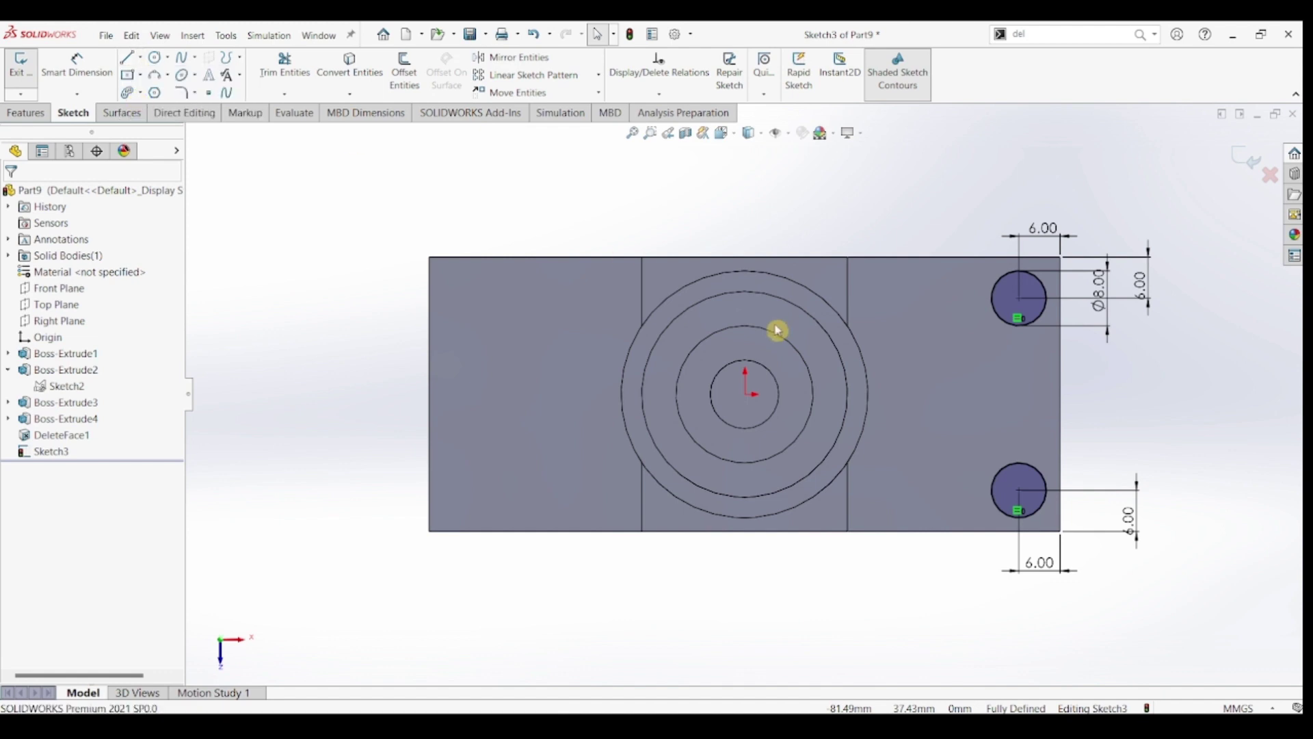
{"action": "left_click", "coordinate": [745, 394]}
{"action": "left_click", "coordinate": [746, 235]}
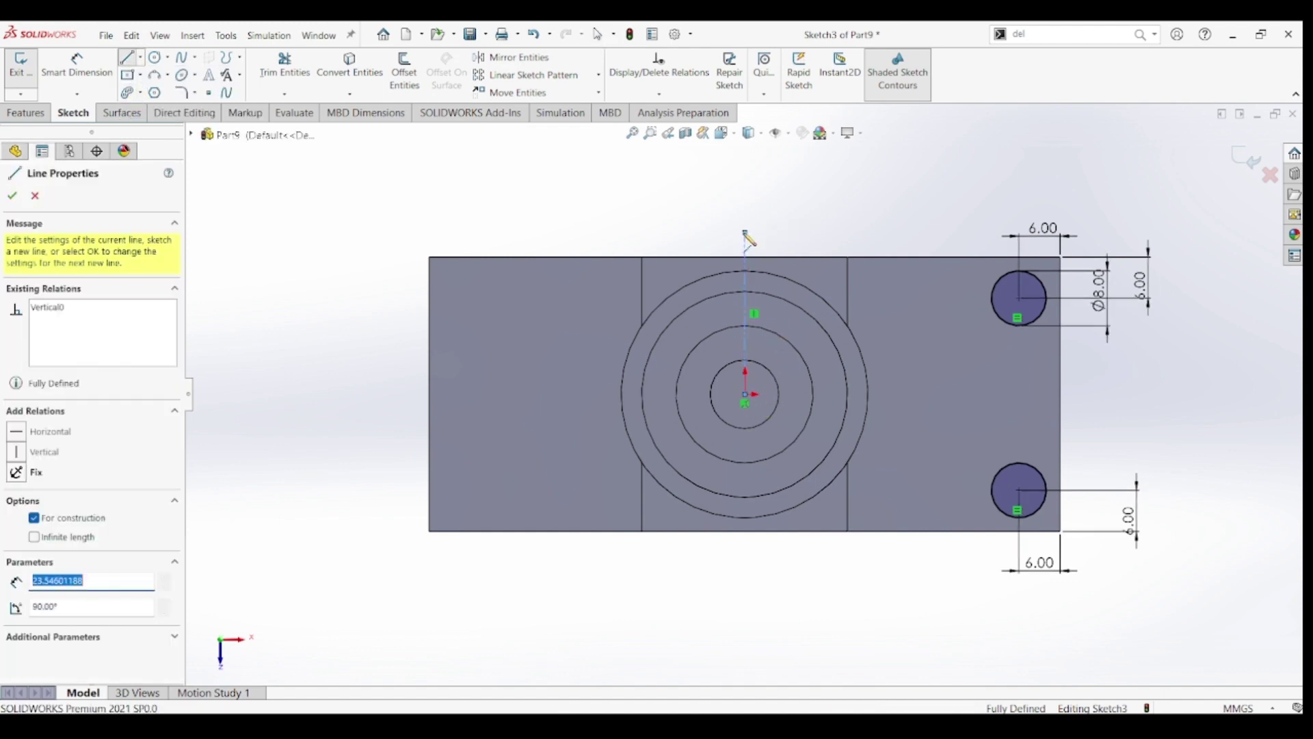
{"action": "key", "text": "Escape"}
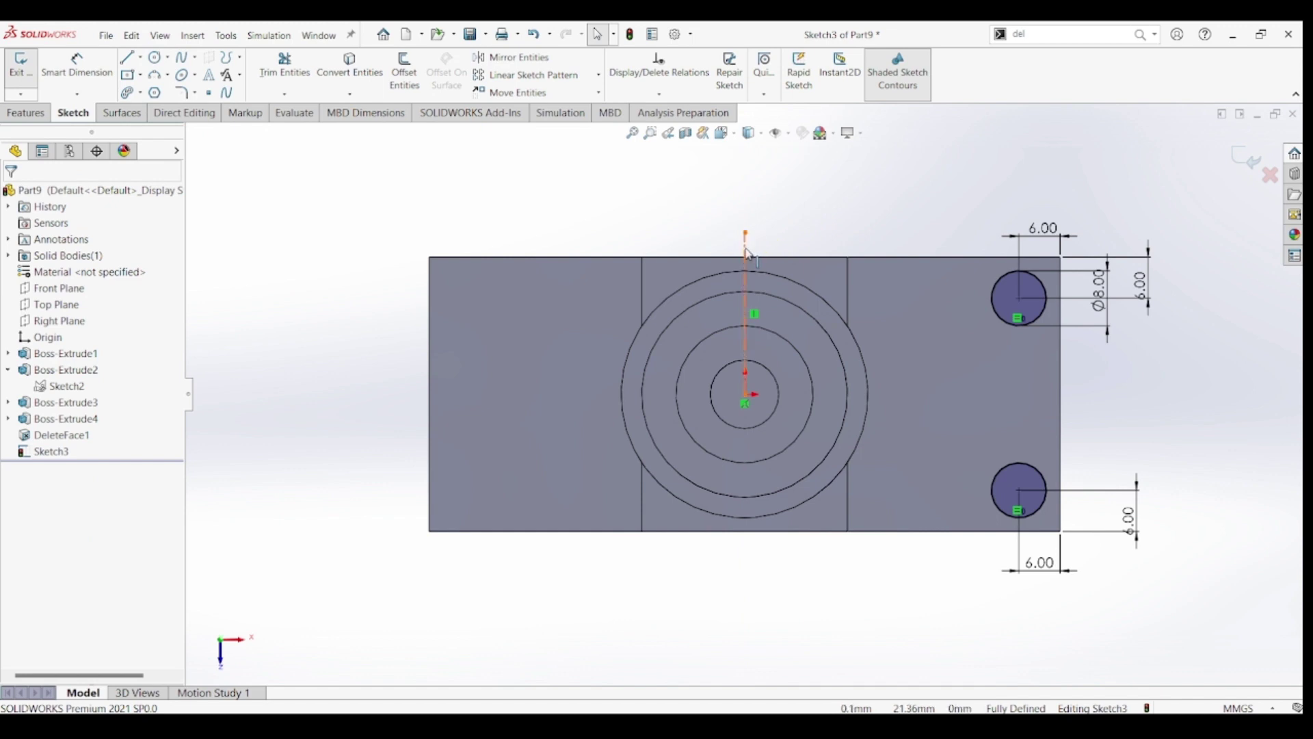
Mirror the two right-hand circles across the centreline onto the left flange.
{"action": "left_click", "coordinate": [746, 253]}
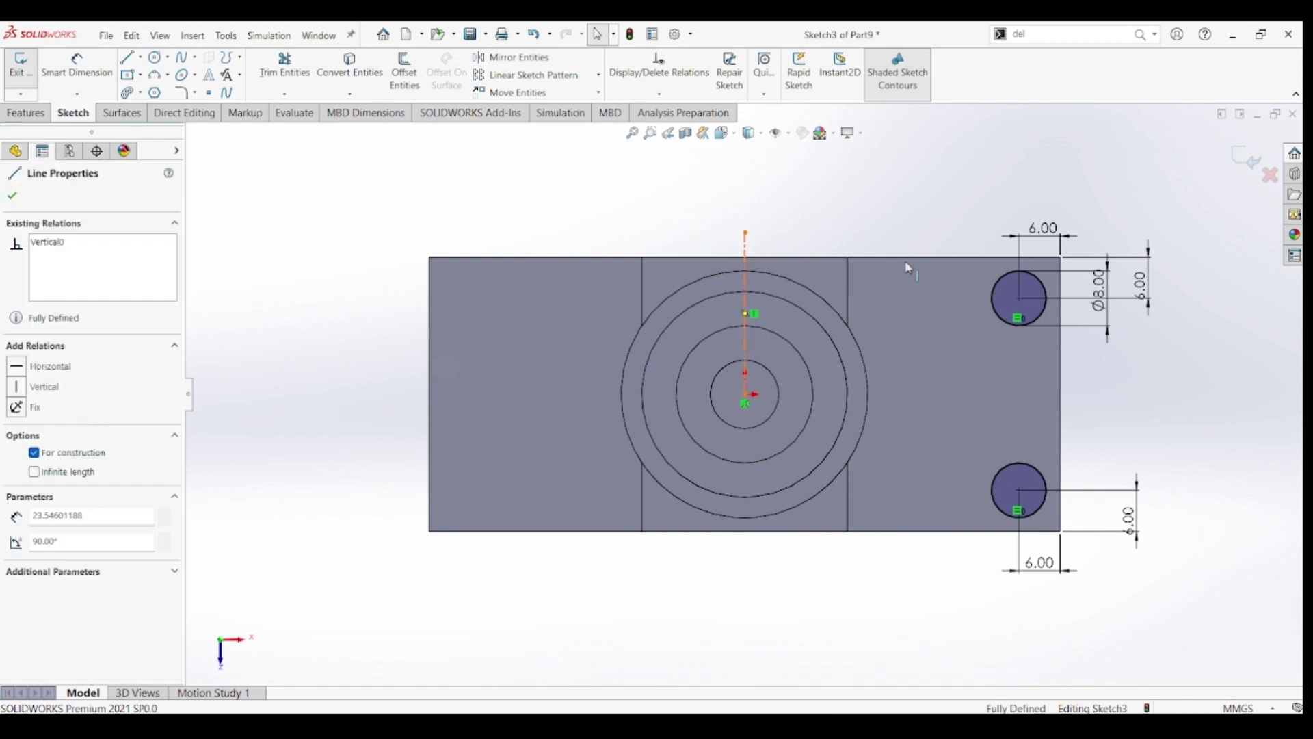
{"action": "left_click", "coordinate": [995, 295], "text": "ctrl"}
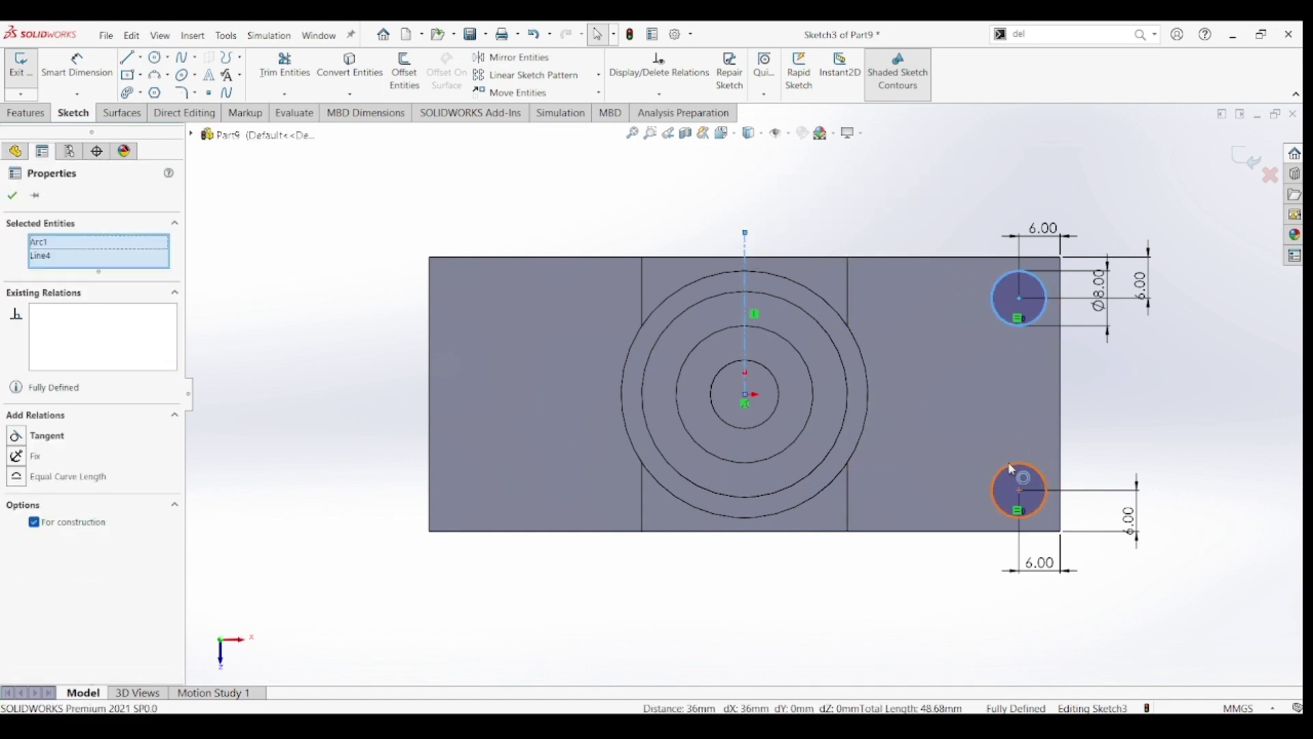
{"action": "left_click", "coordinate": [1012, 470], "text": "ctrl"}
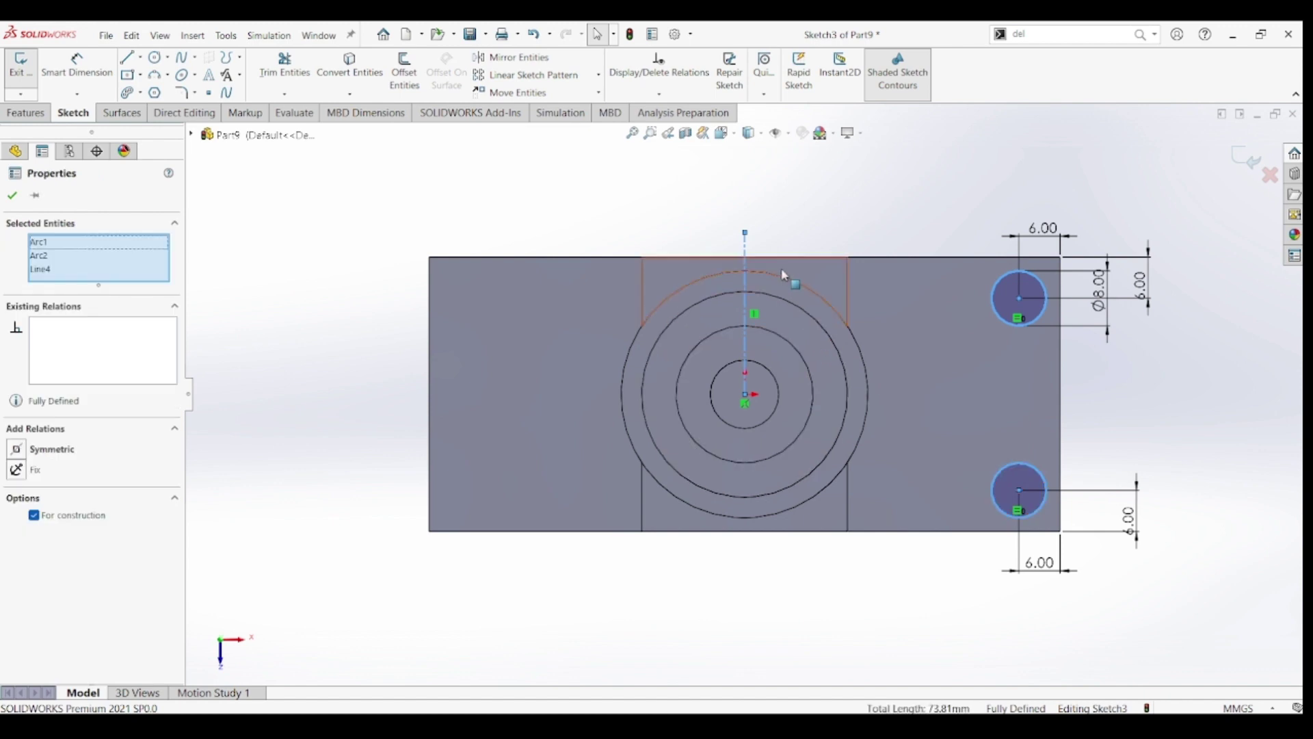
{"action": "left_click", "coordinate": [513, 57]}
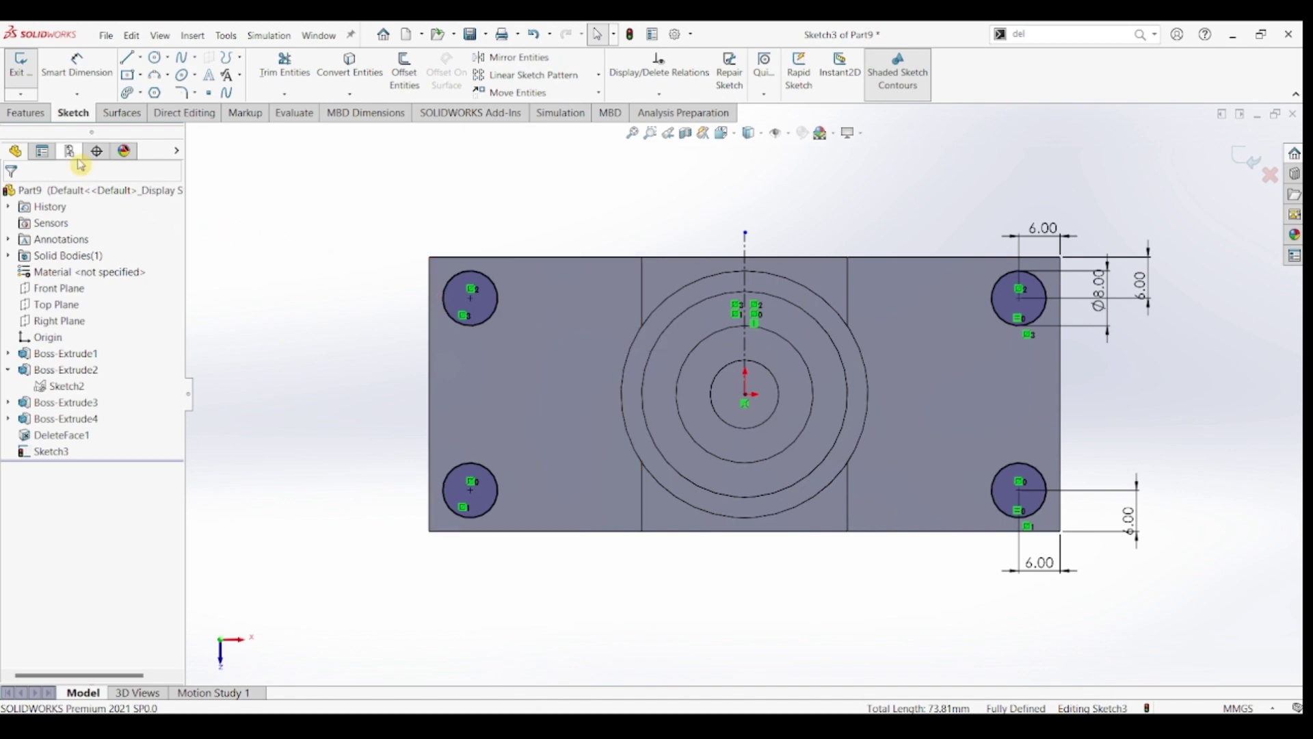
{"action": "left_click", "coordinate": [28, 117]}
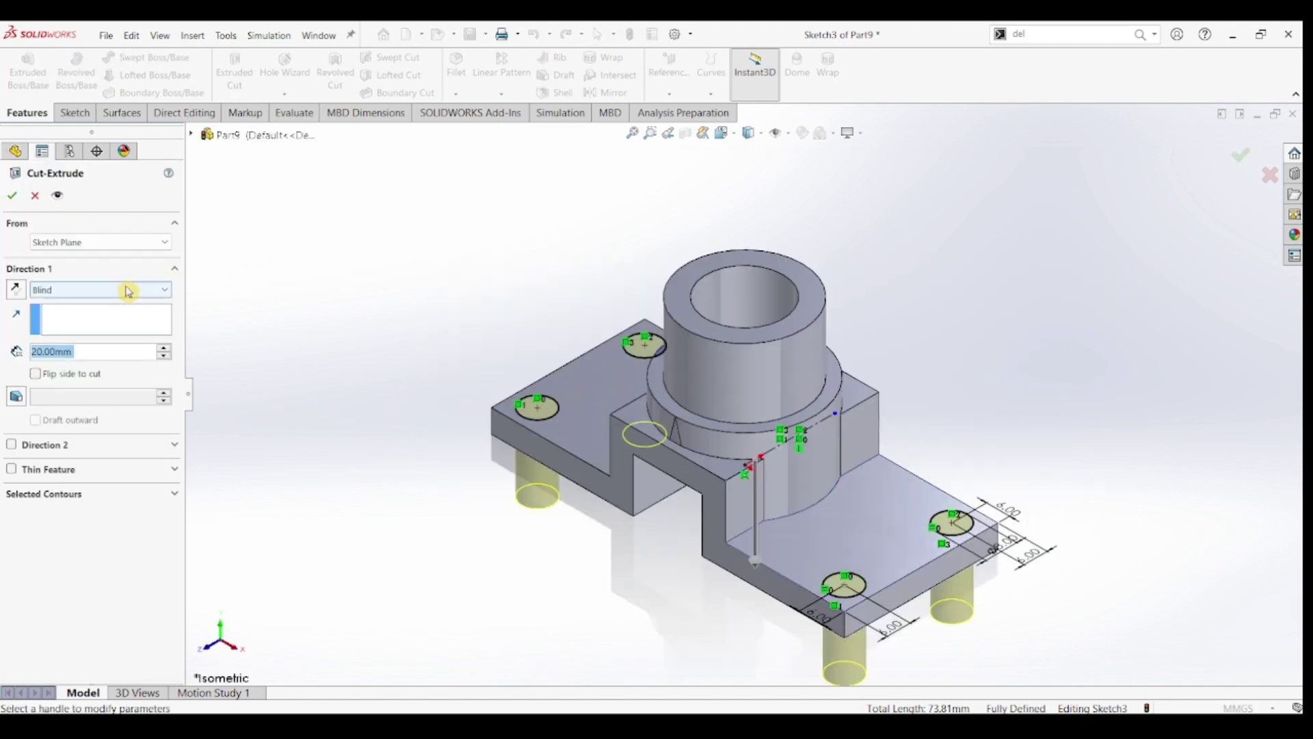
Cut the four Ø8 mm circles Through All to make holes in both flanges.
{"action": "left_click", "coordinate": [123, 290]}
{"action": "left_click", "coordinate": [92, 316]}
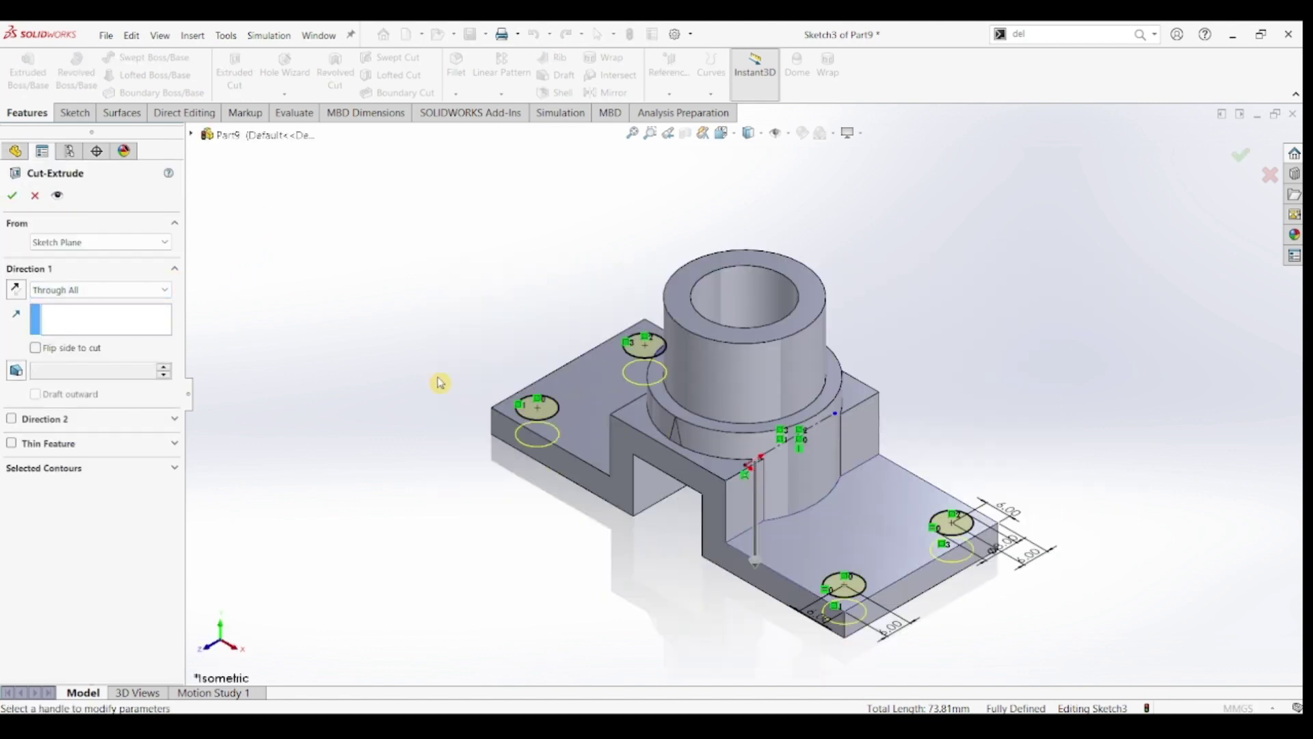
{"action": "left_click", "coordinate": [12, 195]}
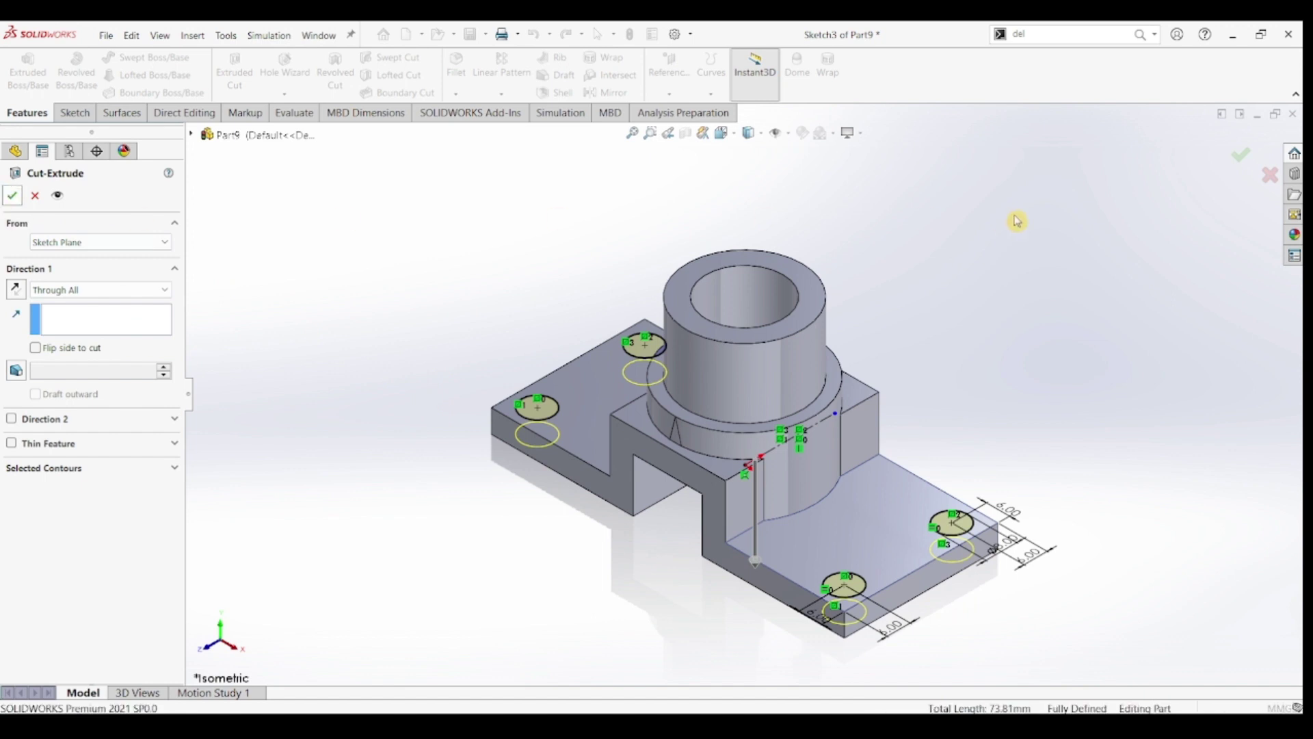
{"action": "left_click", "coordinate": [1005, 303]}
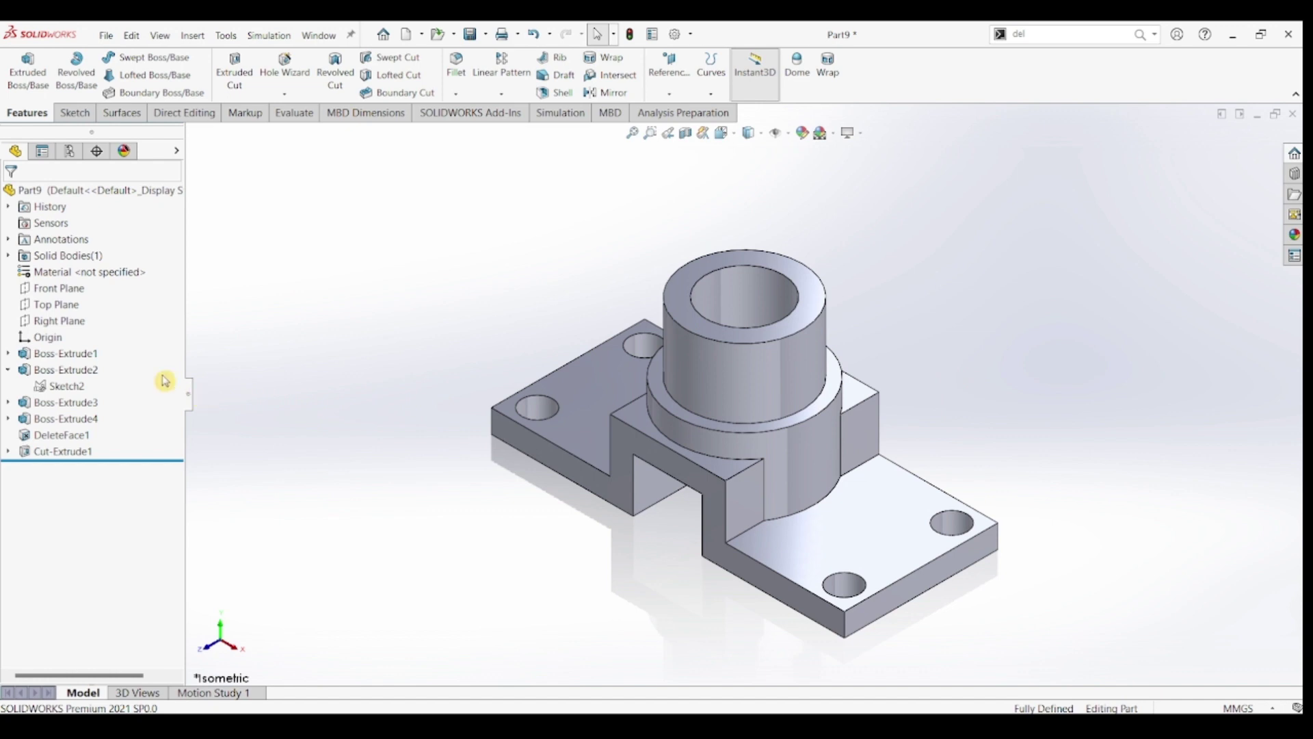
Start a Front Plane sketch and draw a slanted line from the boss shoulder to the base plate.
{"action": "left_click", "coordinate": [59, 289]}
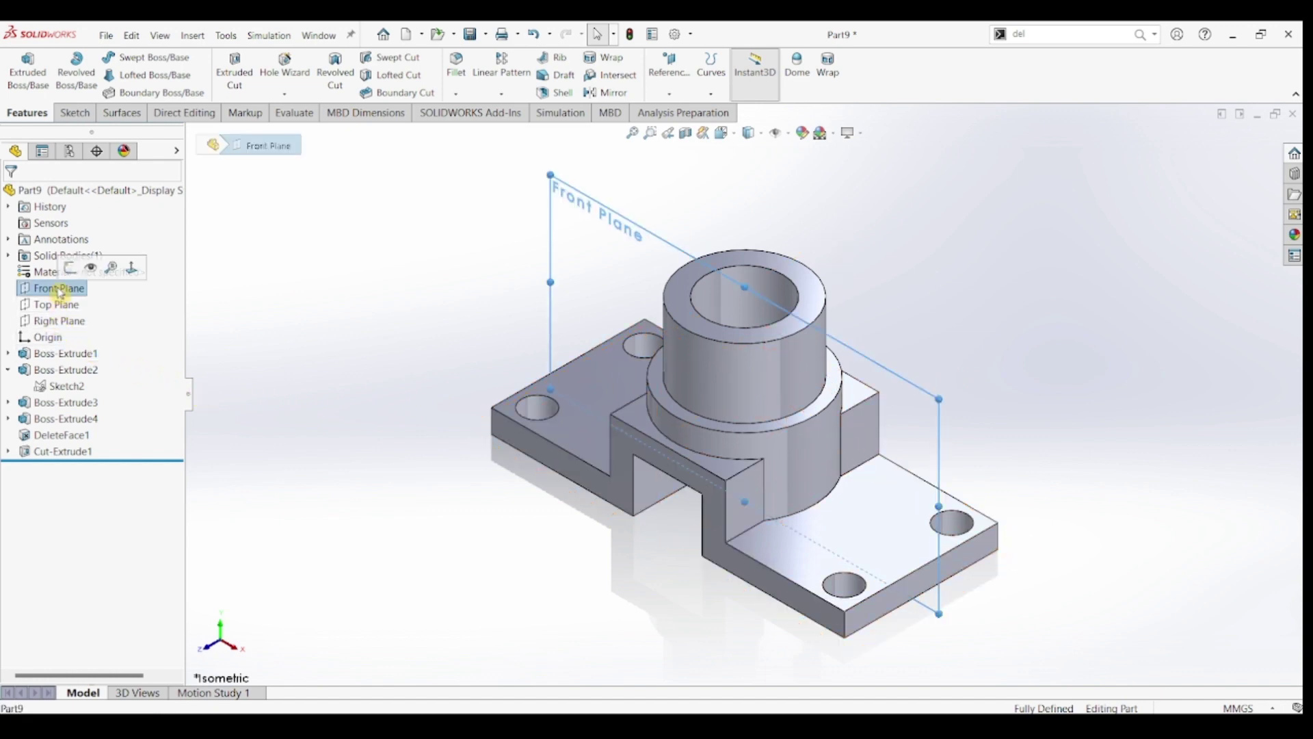
{"action": "left_click", "coordinate": [72, 112]}
{"action": "left_click", "coordinate": [21, 65]}
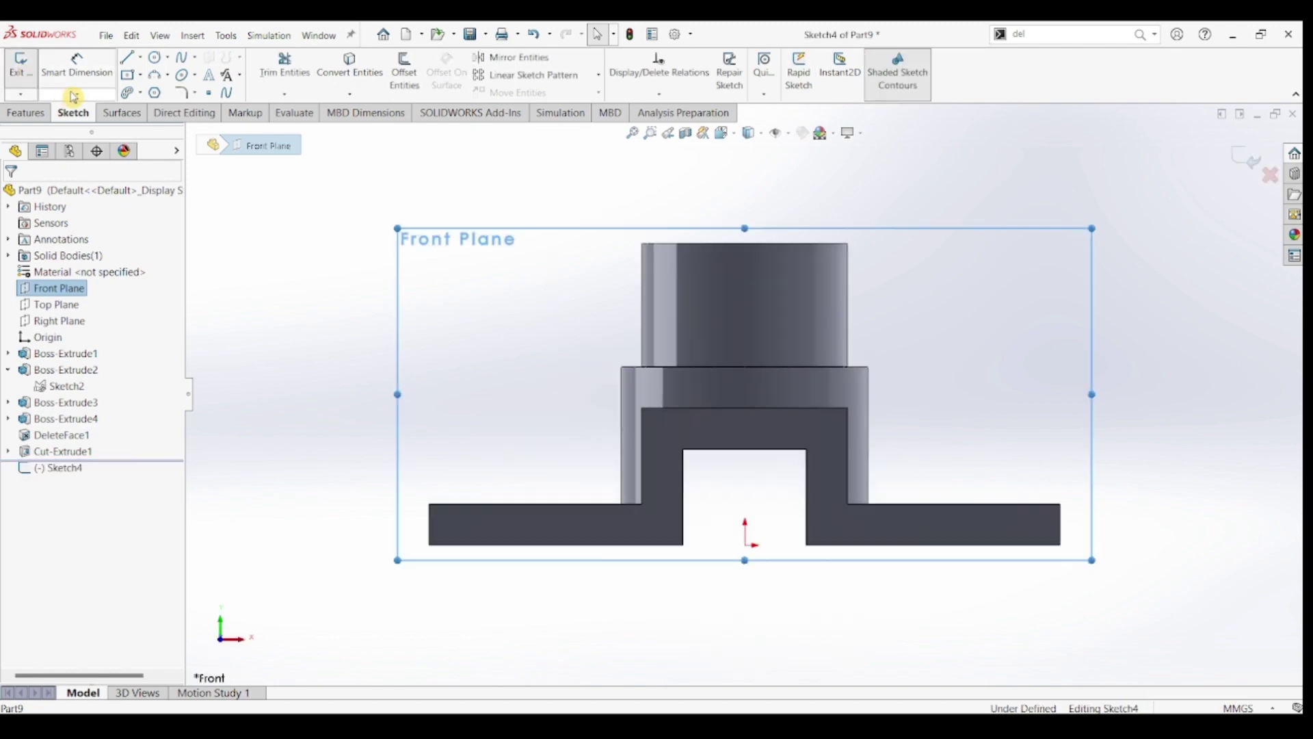
{"action": "left_click", "coordinate": [127, 58]}
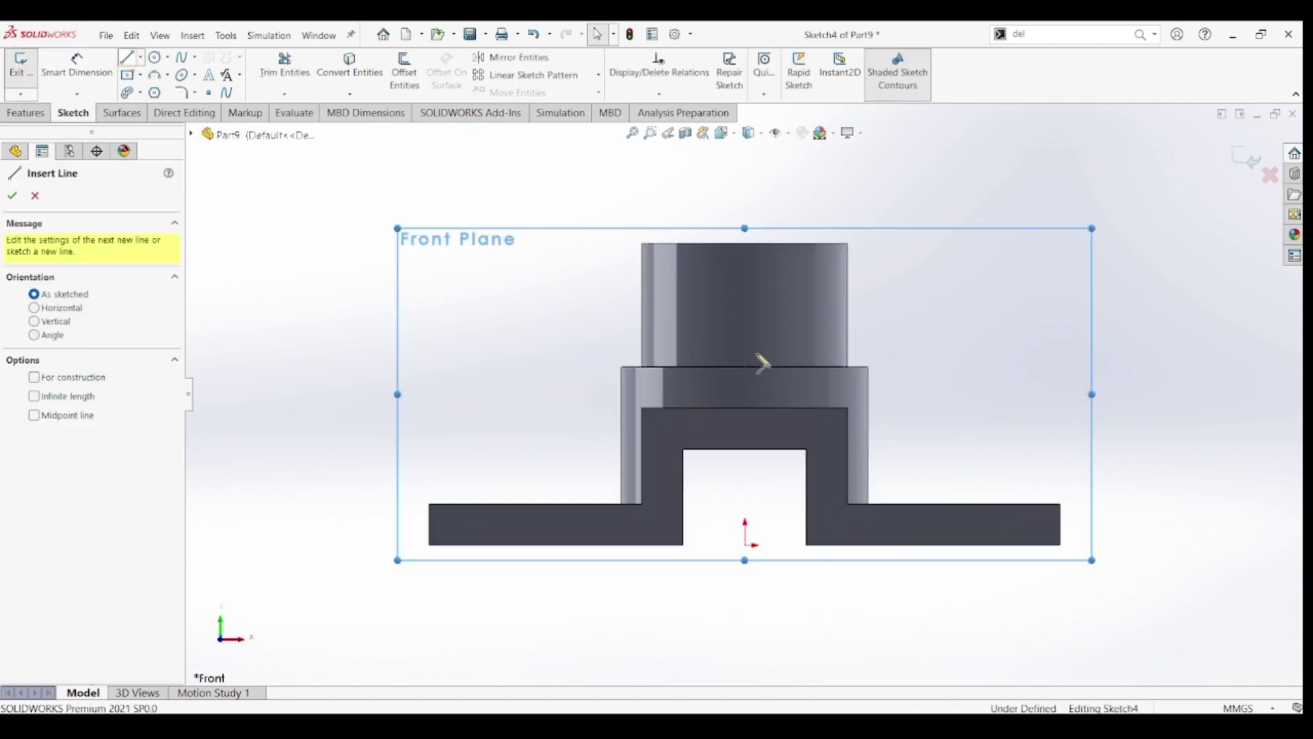
{"action": "left_click", "coordinate": [868, 367]}
{"action": "left_click", "coordinate": [960, 495]}
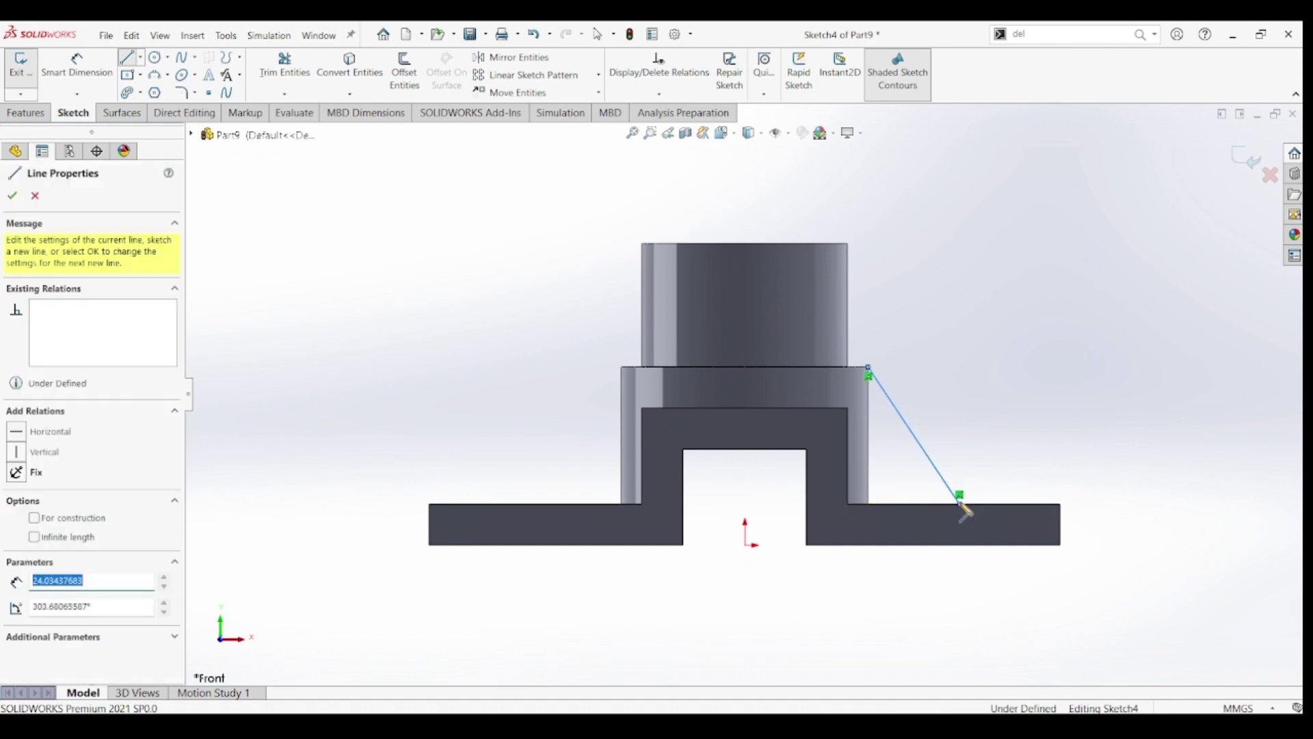
{"action": "key", "text": "Escape"}
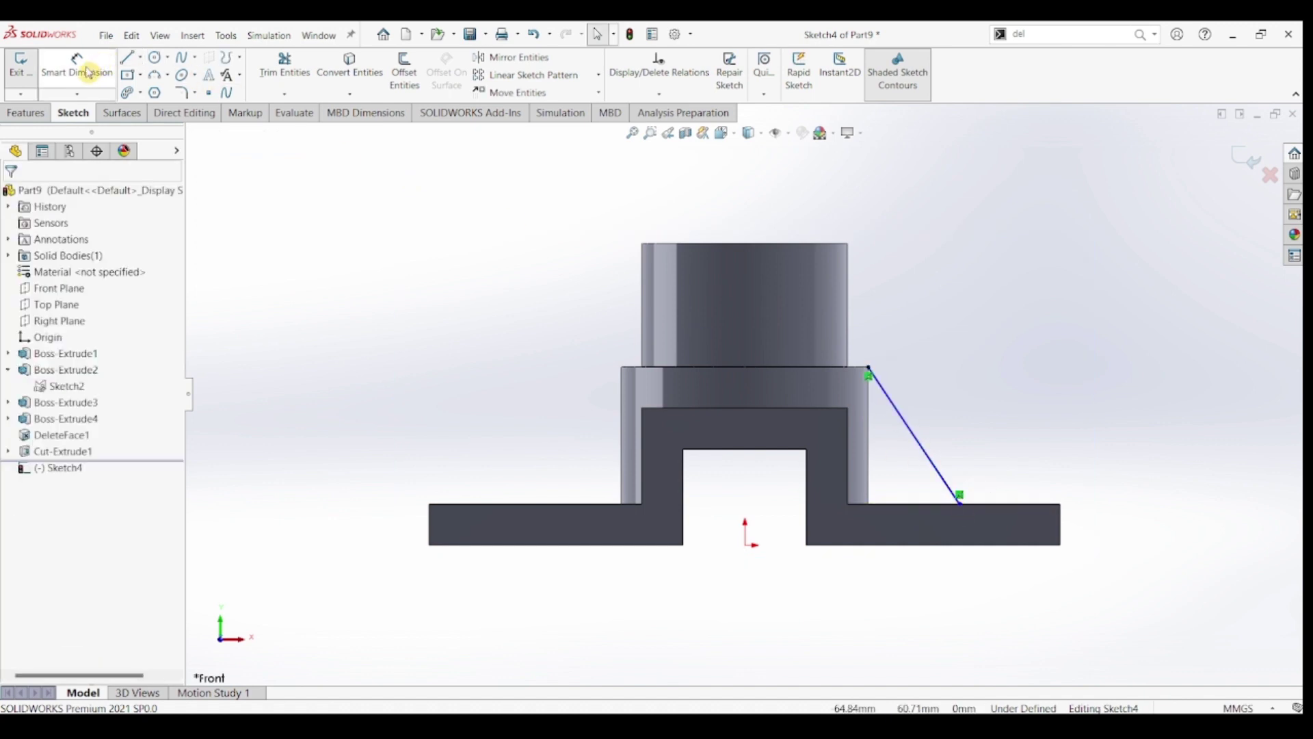
Dimension the slanted line's lower end 6 mm from the base plate's right end.
{"action": "left_click", "coordinate": [88, 72]}
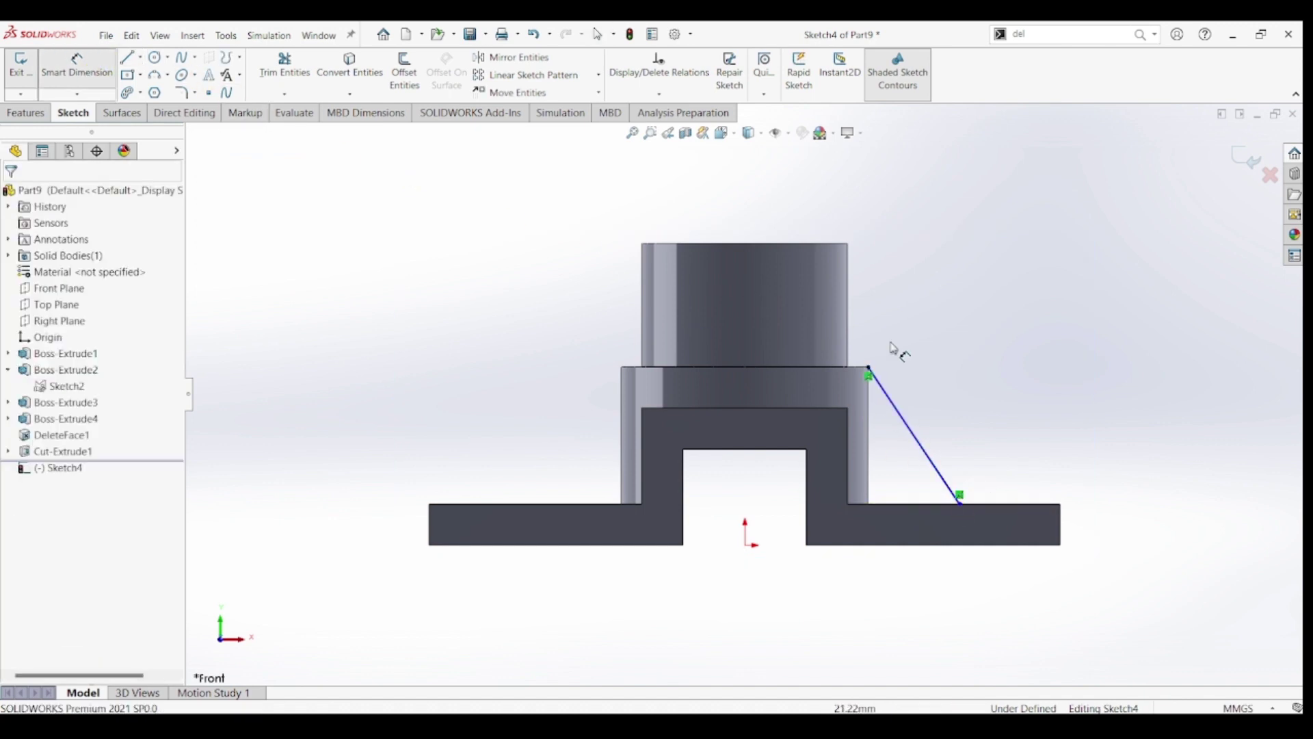
{"action": "left_click", "coordinate": [960, 505]}
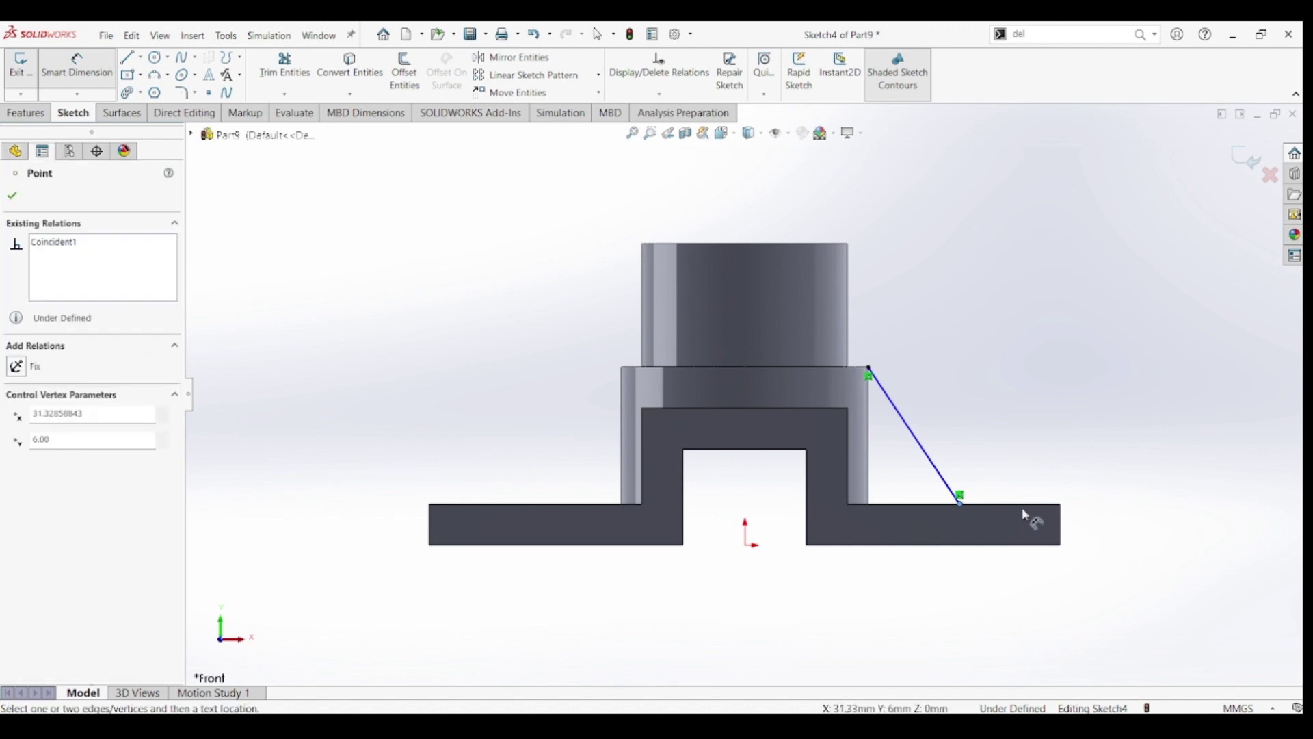
{"action": "left_click", "coordinate": [1060, 505]}
{"action": "left_click", "coordinate": [1019, 580]}
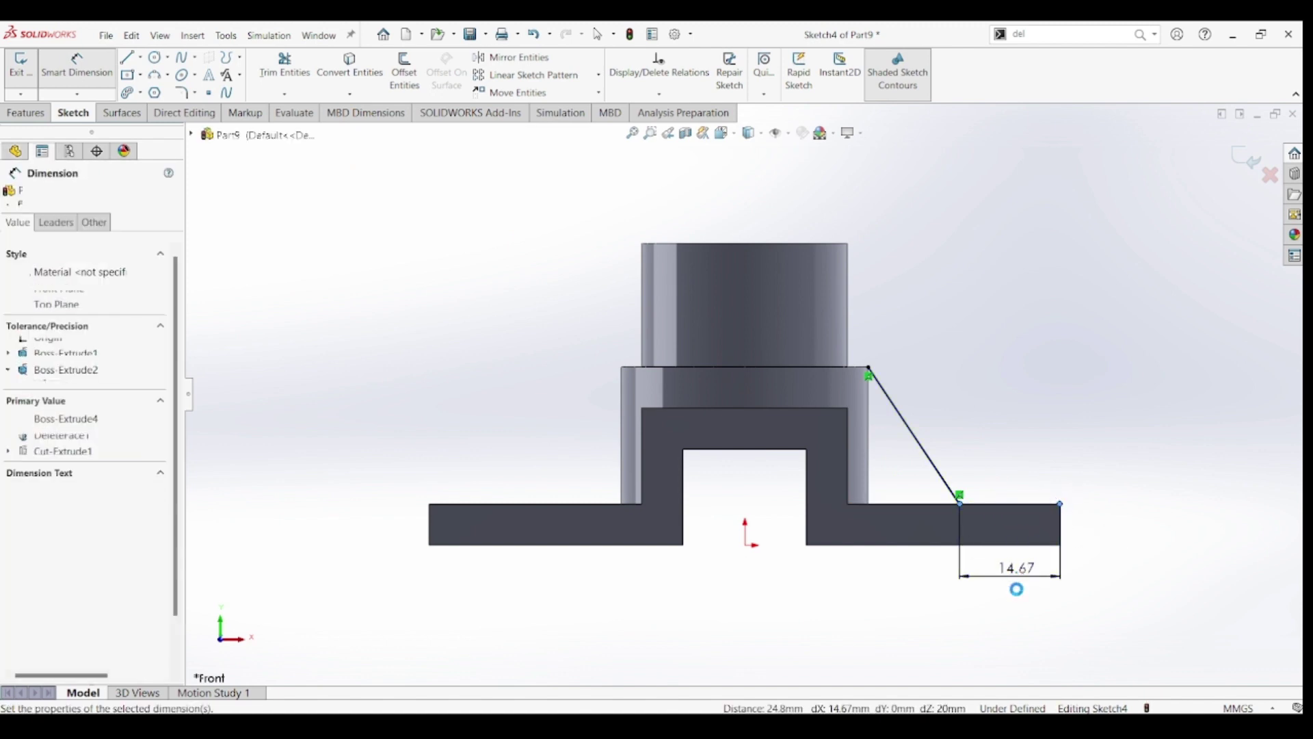
{"action": "type", "text": "6"}
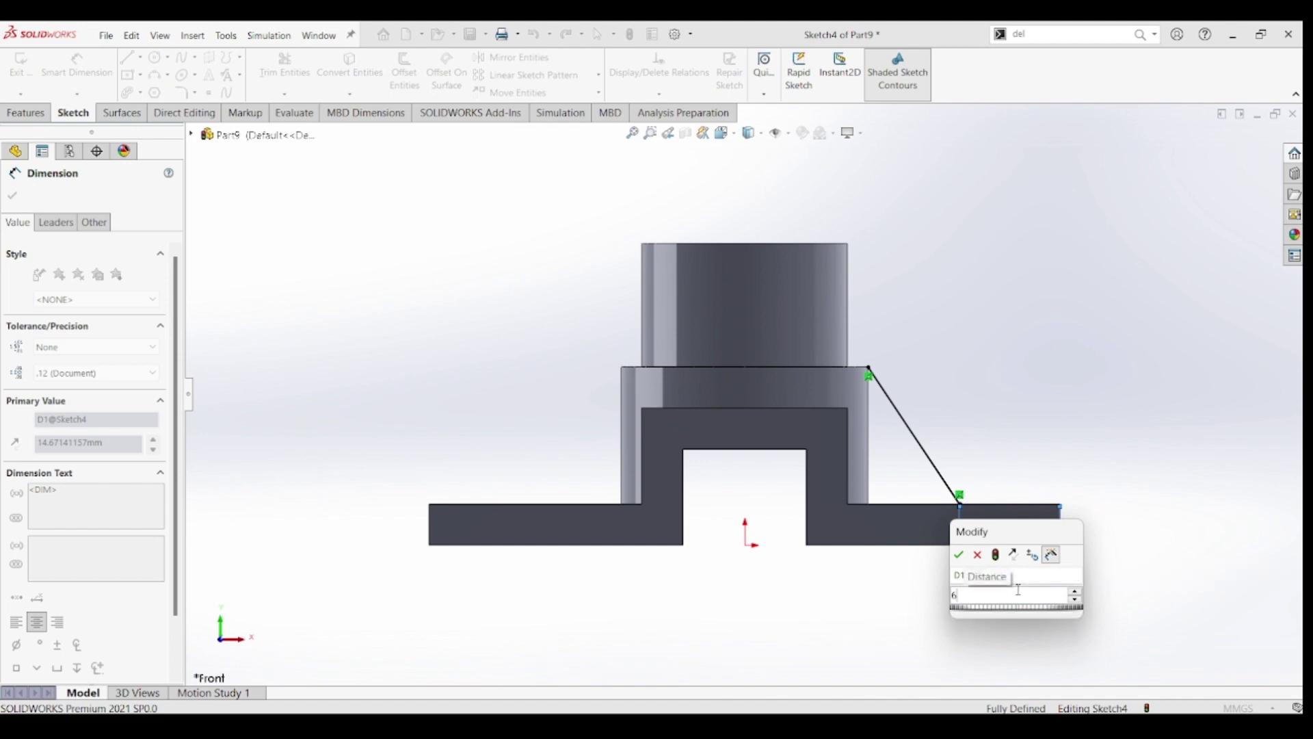
{"action": "key", "text": "Return"}
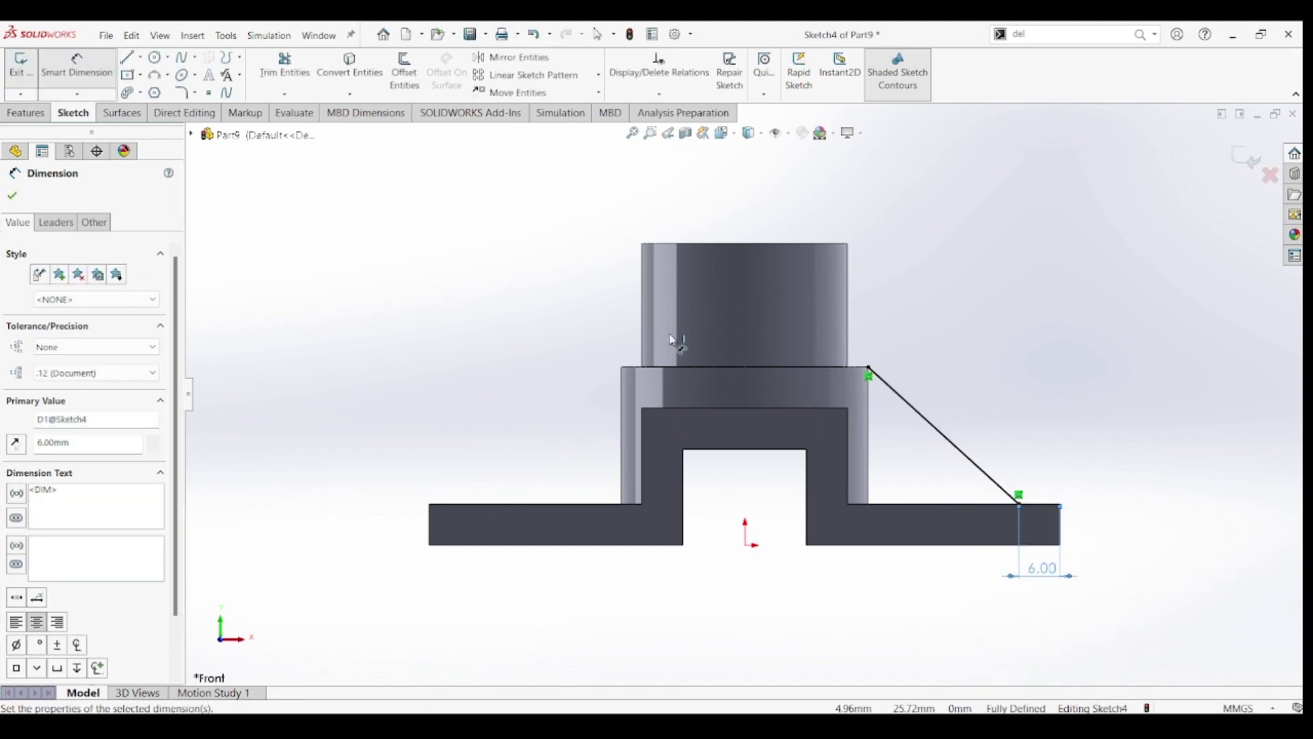
{"action": "left_click", "coordinate": [691, 349]}
Add a short line along the shoulder top from the slanted line, then orbit to check it.
{"action": "key", "text": "l"}
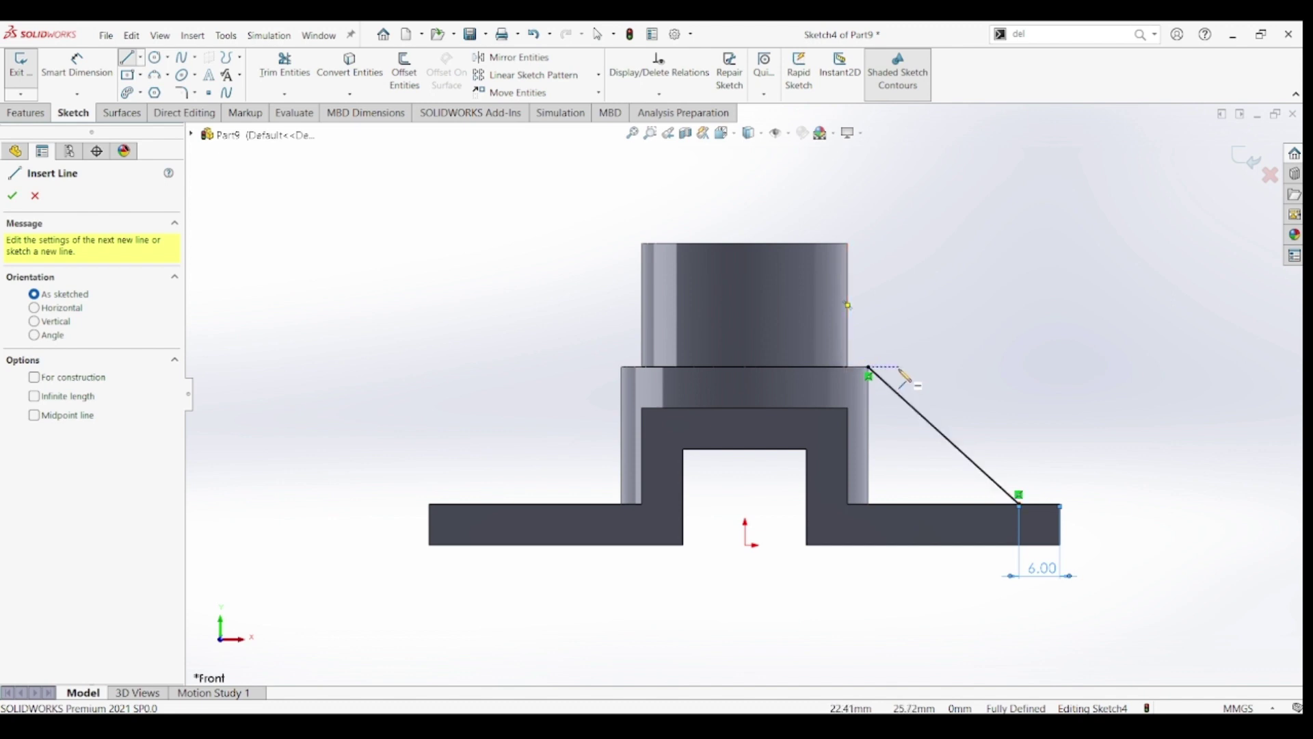
{"action": "scroll", "coordinate": [870, 373], "scroll_direction": "down", "scroll_amount": 4}
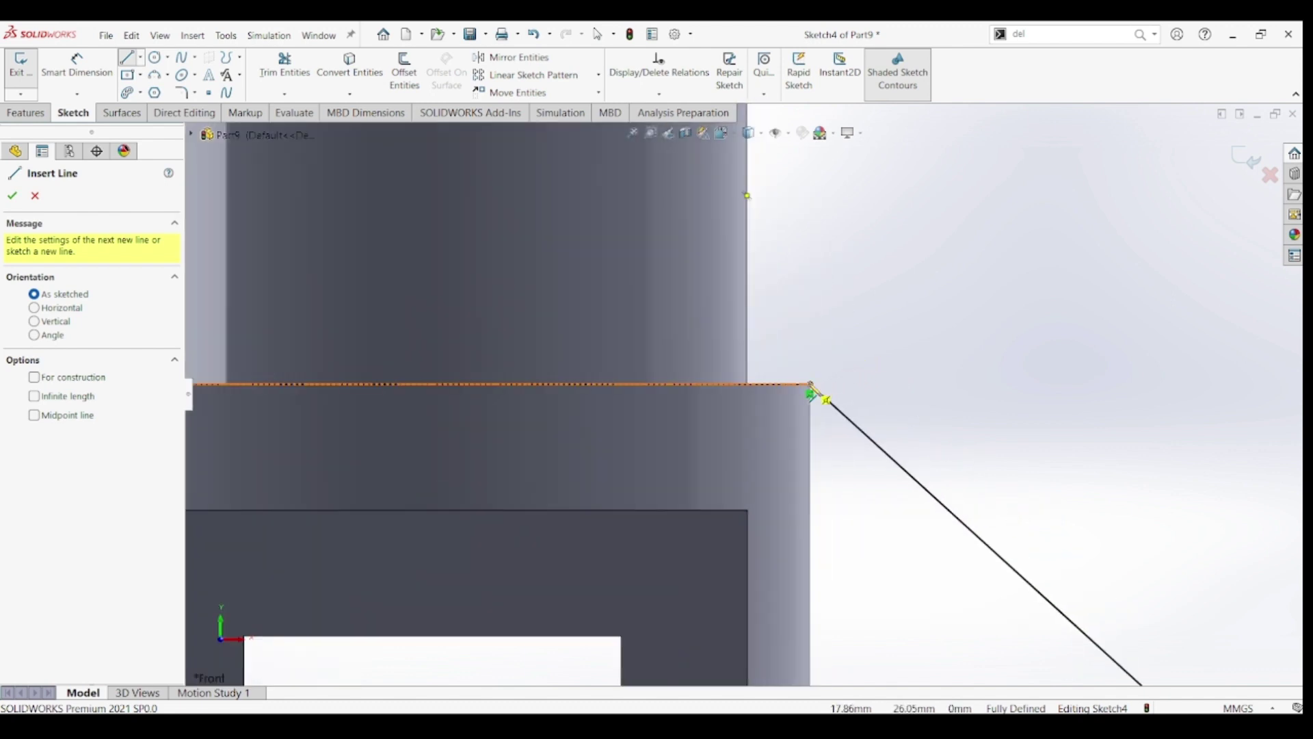
{"action": "left_click", "coordinate": [811, 385]}
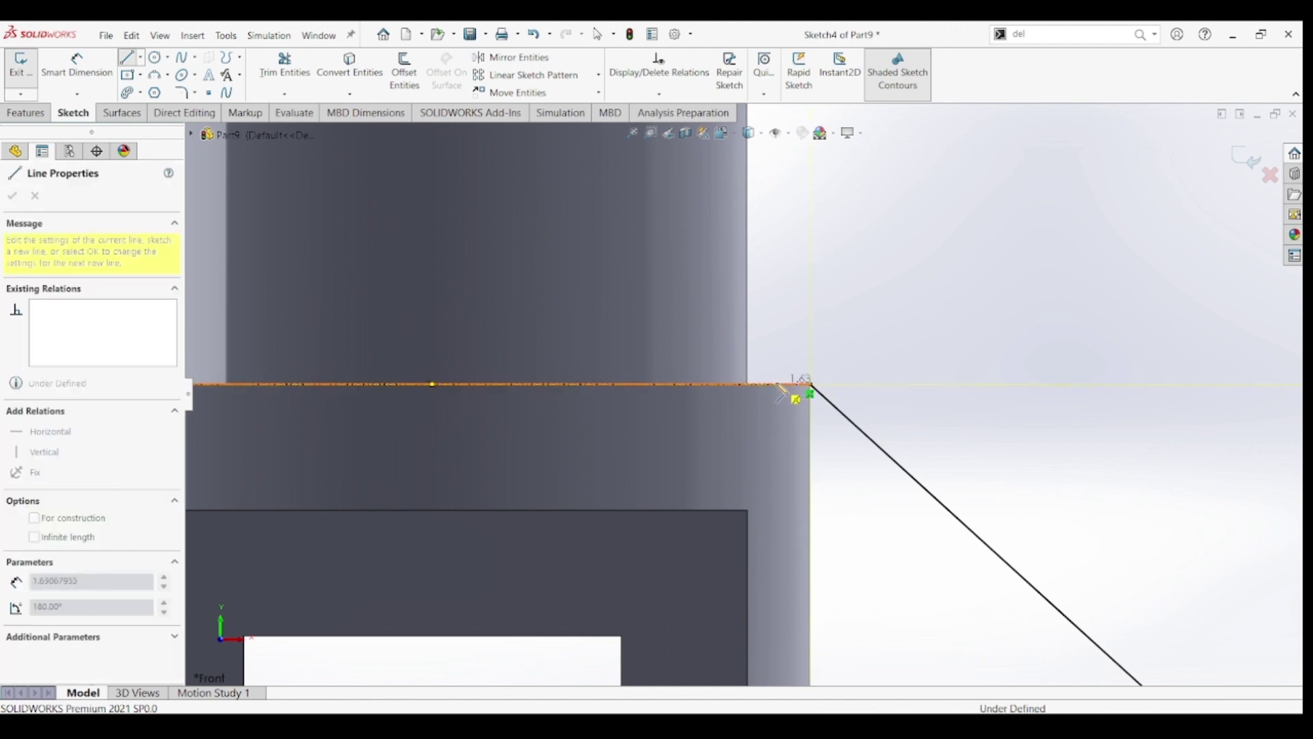
{"action": "left_click", "coordinate": [778, 386]}
{"action": "key", "text": "Escape"}
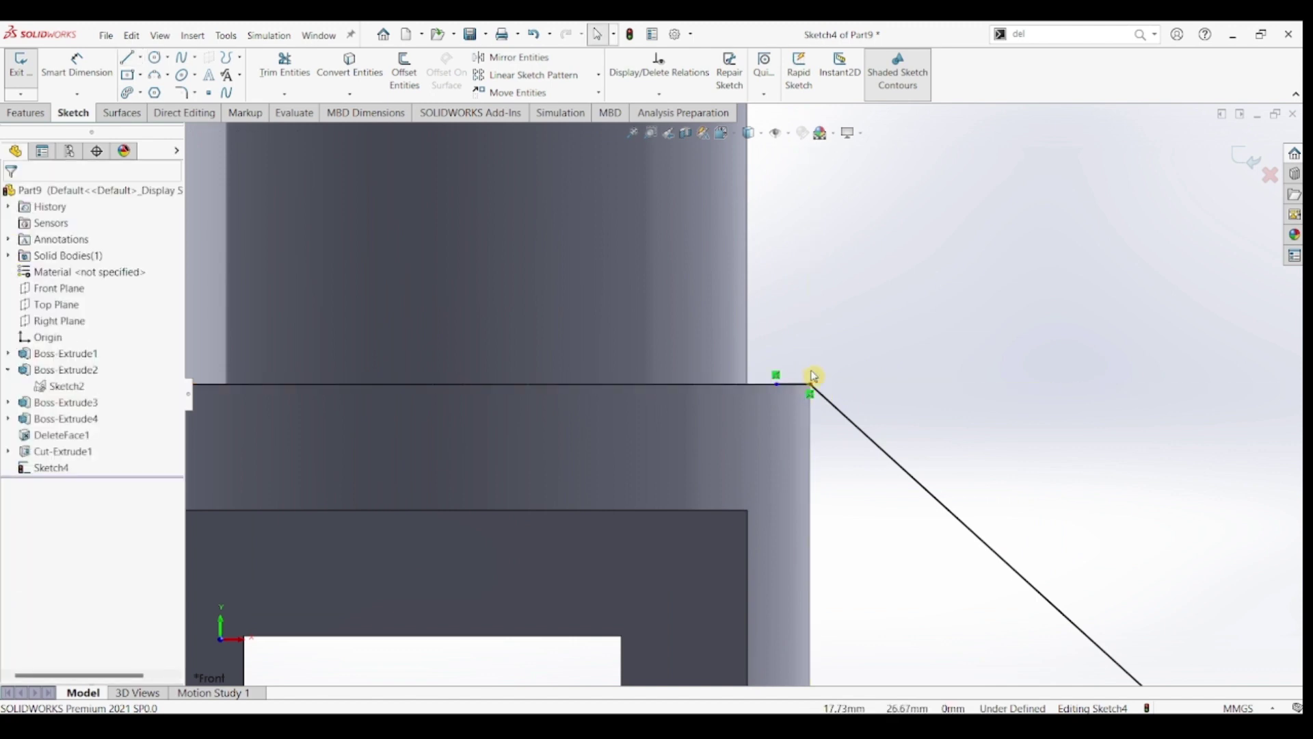
{"action": "middle_click_drag", "start_coordinate": [837, 391], "coordinate": [820, 387]}
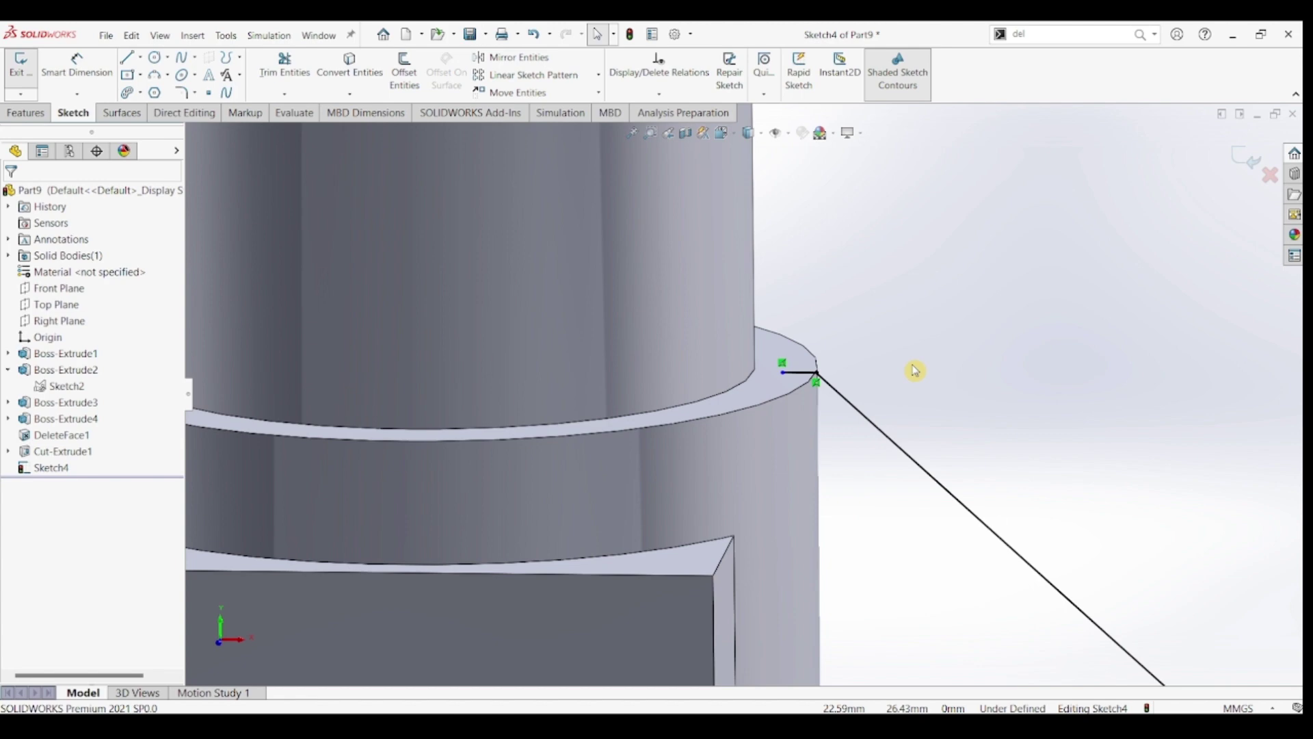
{"action": "scroll", "coordinate": [931, 500], "scroll_direction": "up", "scroll_amount": 3}
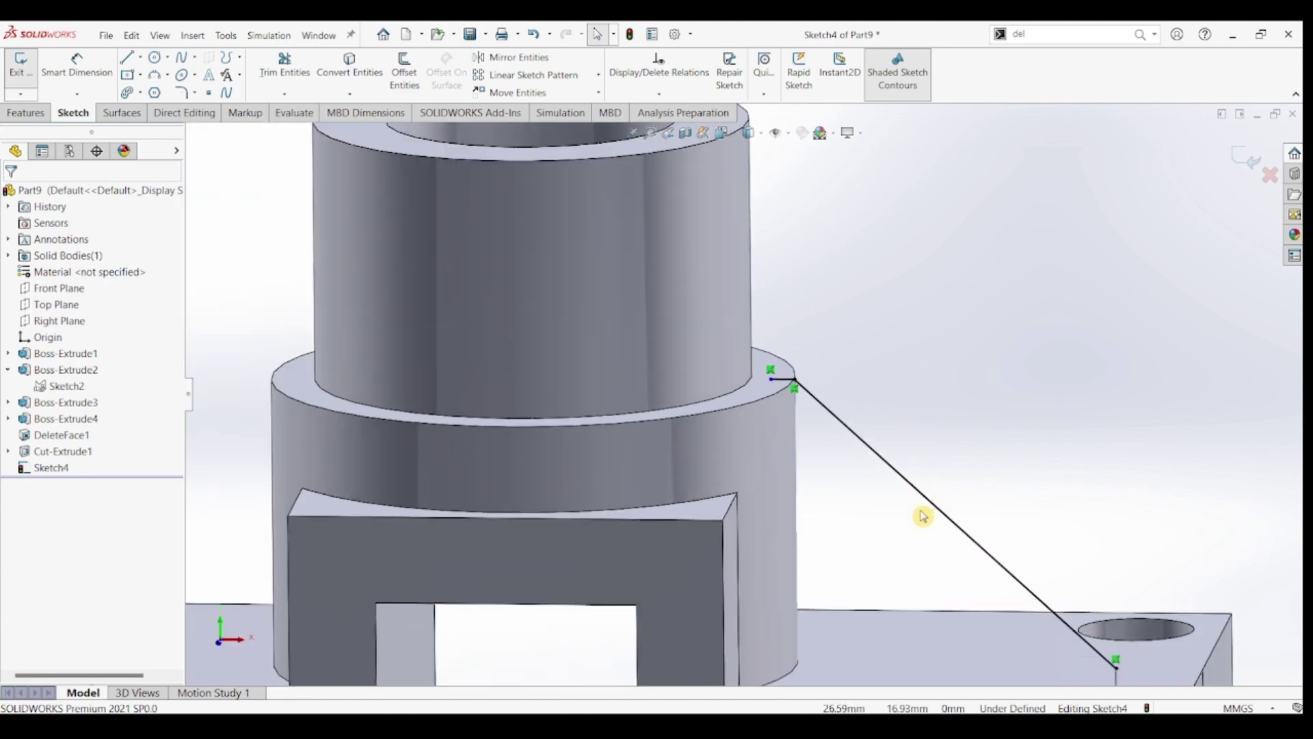
Create Rib1 from Sketch4 with 6 mm thickness and flipped material side, then view isometric.
{"action": "left_click", "coordinate": [26, 113]}
{"action": "left_click", "coordinate": [560, 59]}
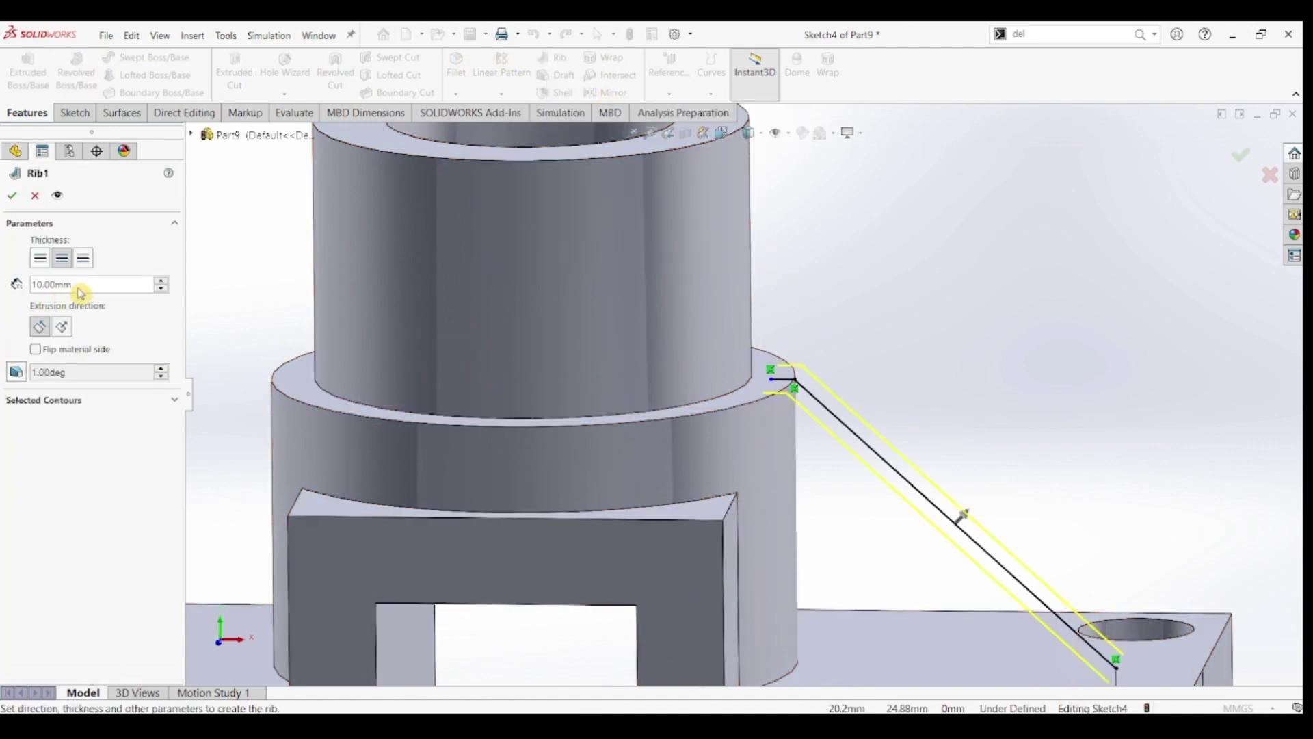
{"action": "double_click", "coordinate": [80, 293]}
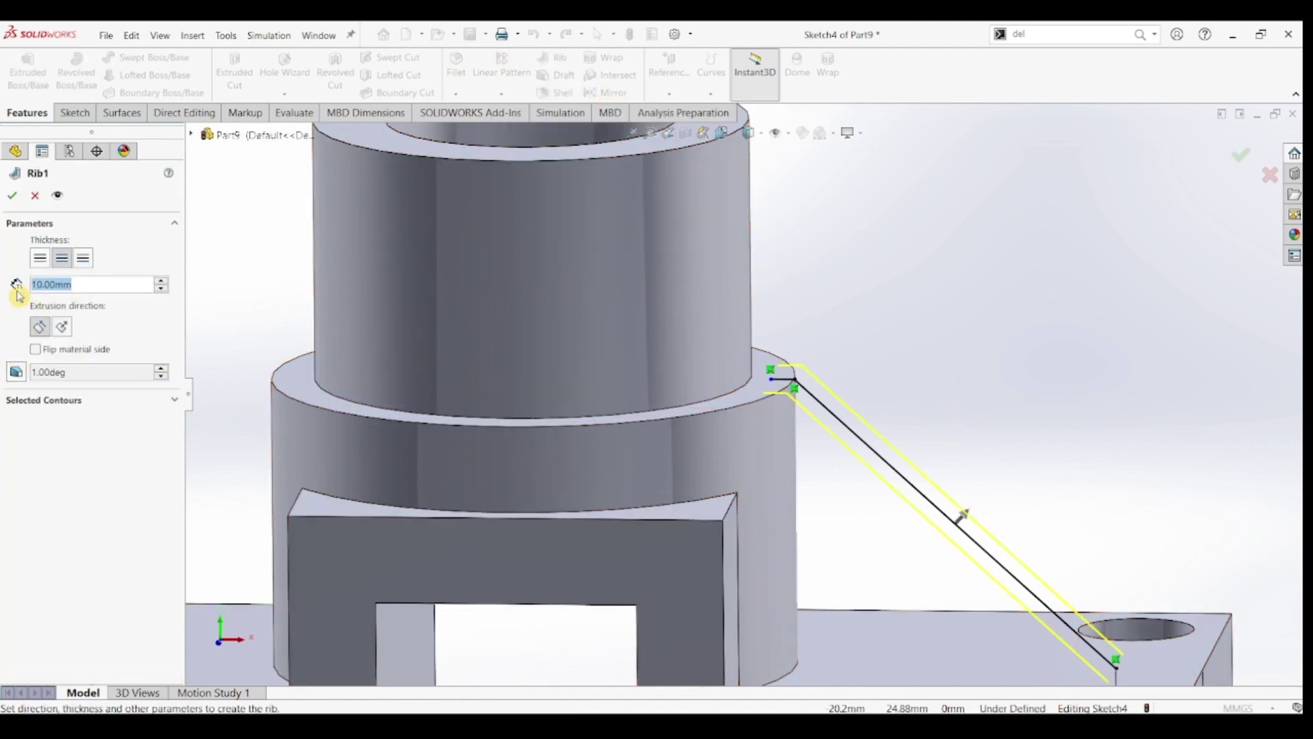
{"action": "type", "text": "6"}
{"action": "key", "text": "Return"}
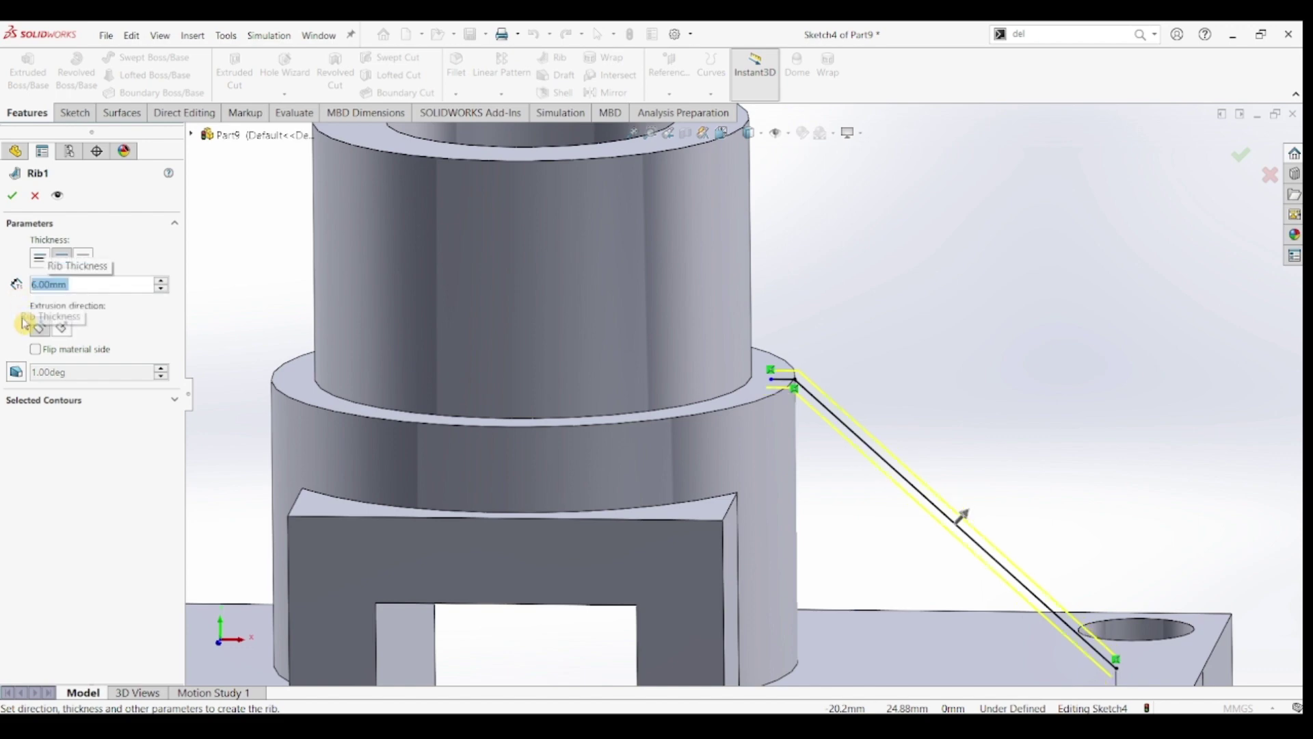
{"action": "left_click", "coordinate": [37, 350]}
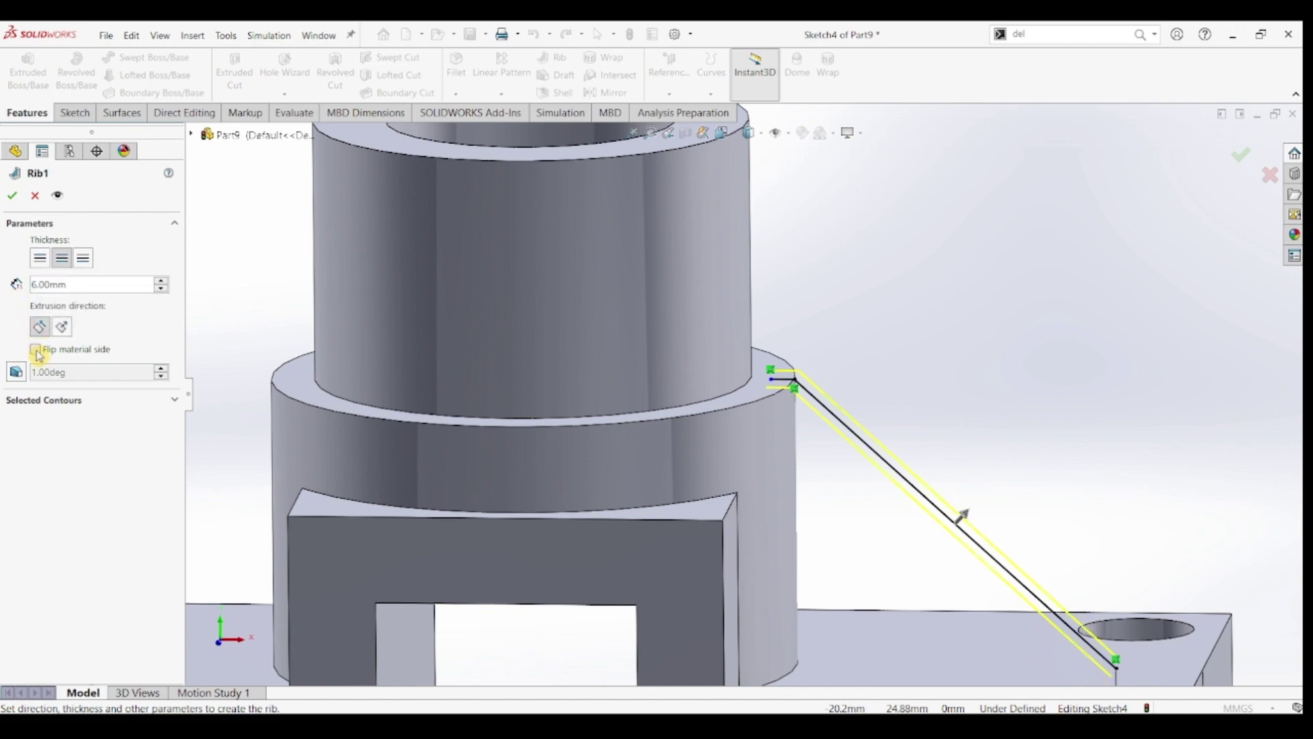
{"action": "left_click", "coordinate": [10, 197]}
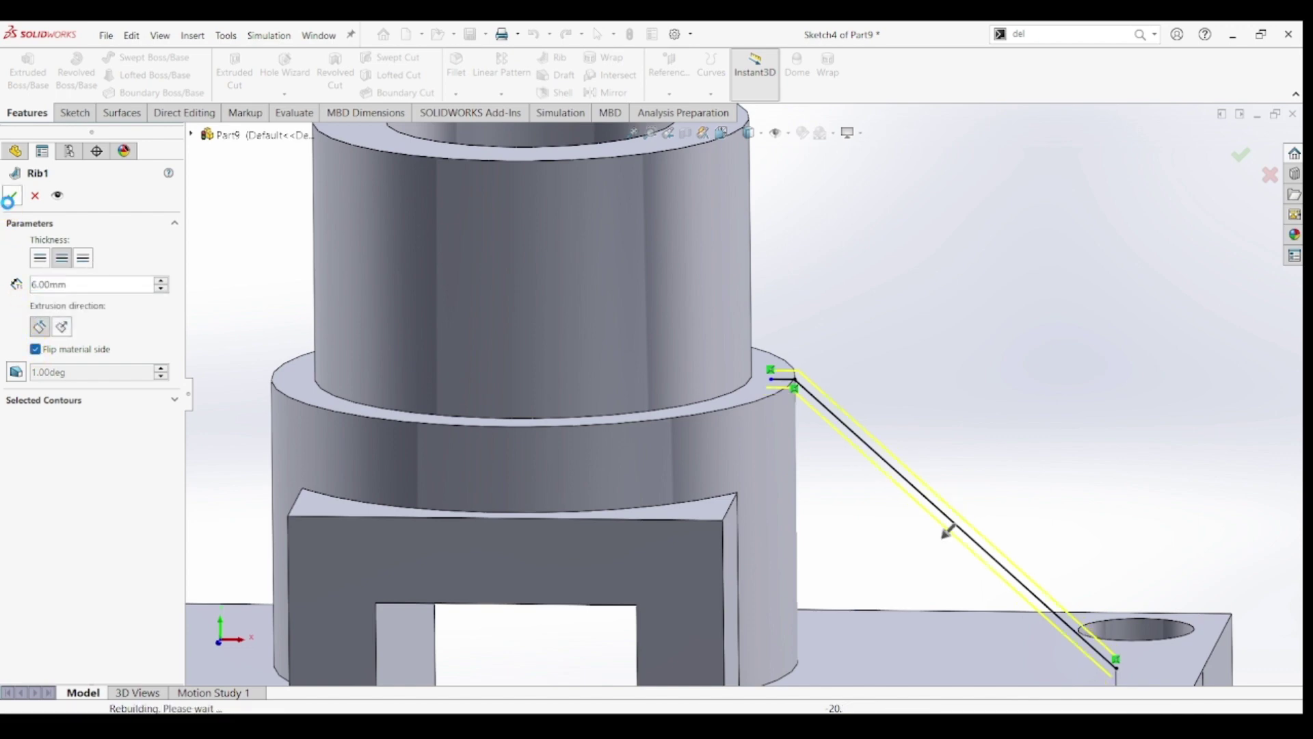
{"action": "left_click", "coordinate": [913, 338]}
{"action": "key", "text": "ctrl+7"}
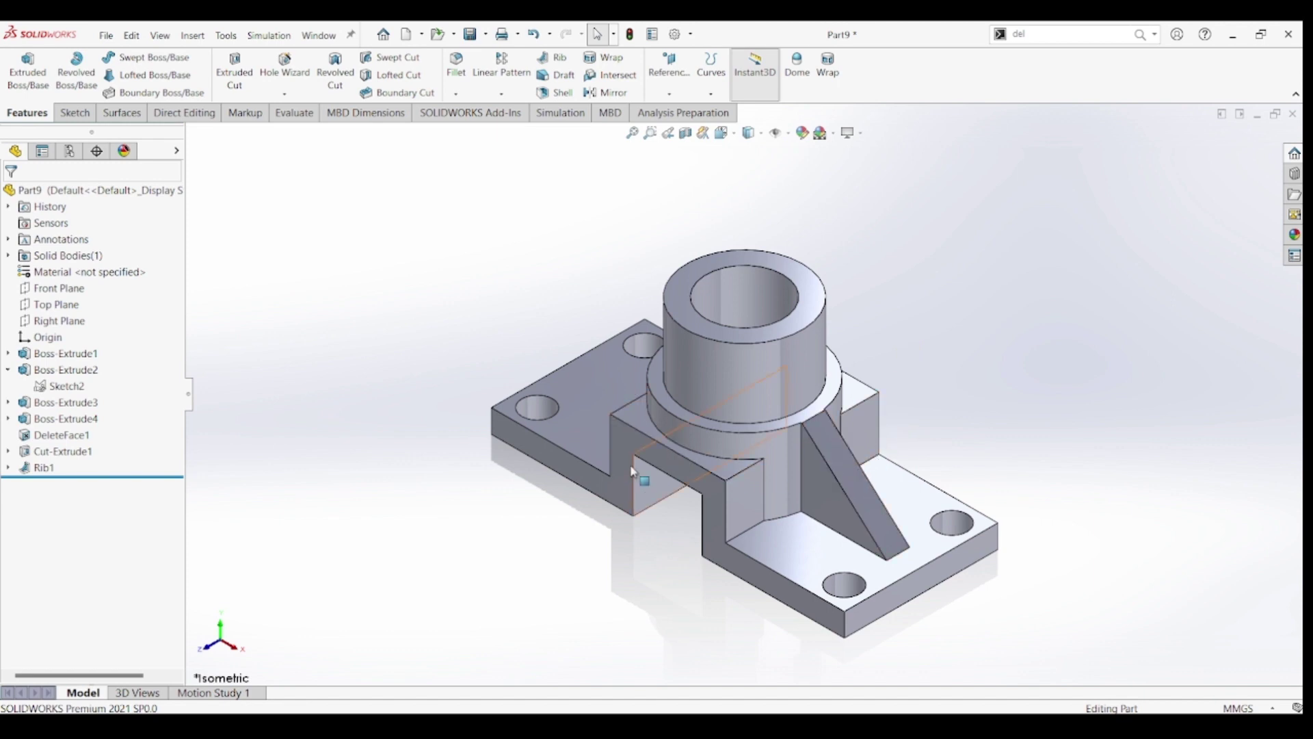
Mirror Rib1 across the Right Plane as Mirror1, then return to isometric view.
{"action": "middle_click_drag", "start_coordinate": [585, 403], "coordinate": [436, 405]}
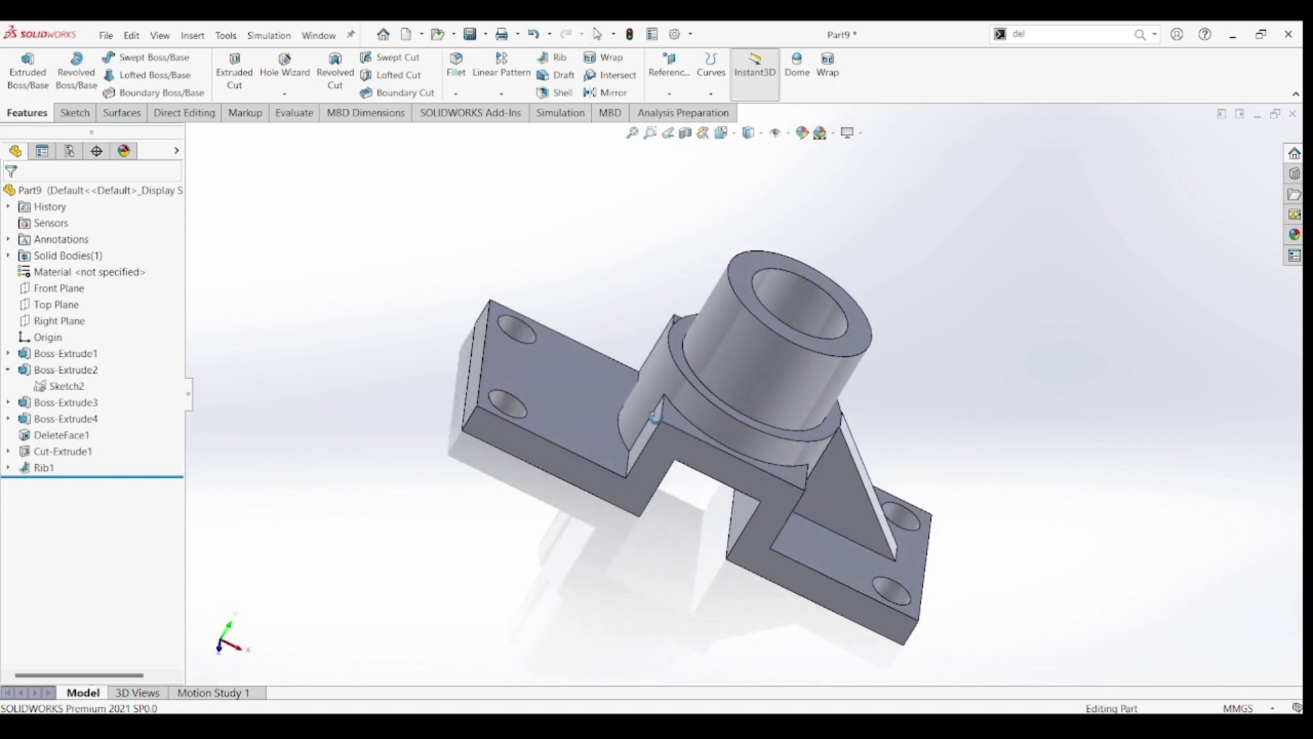
{"action": "left_click", "coordinate": [55, 327]}
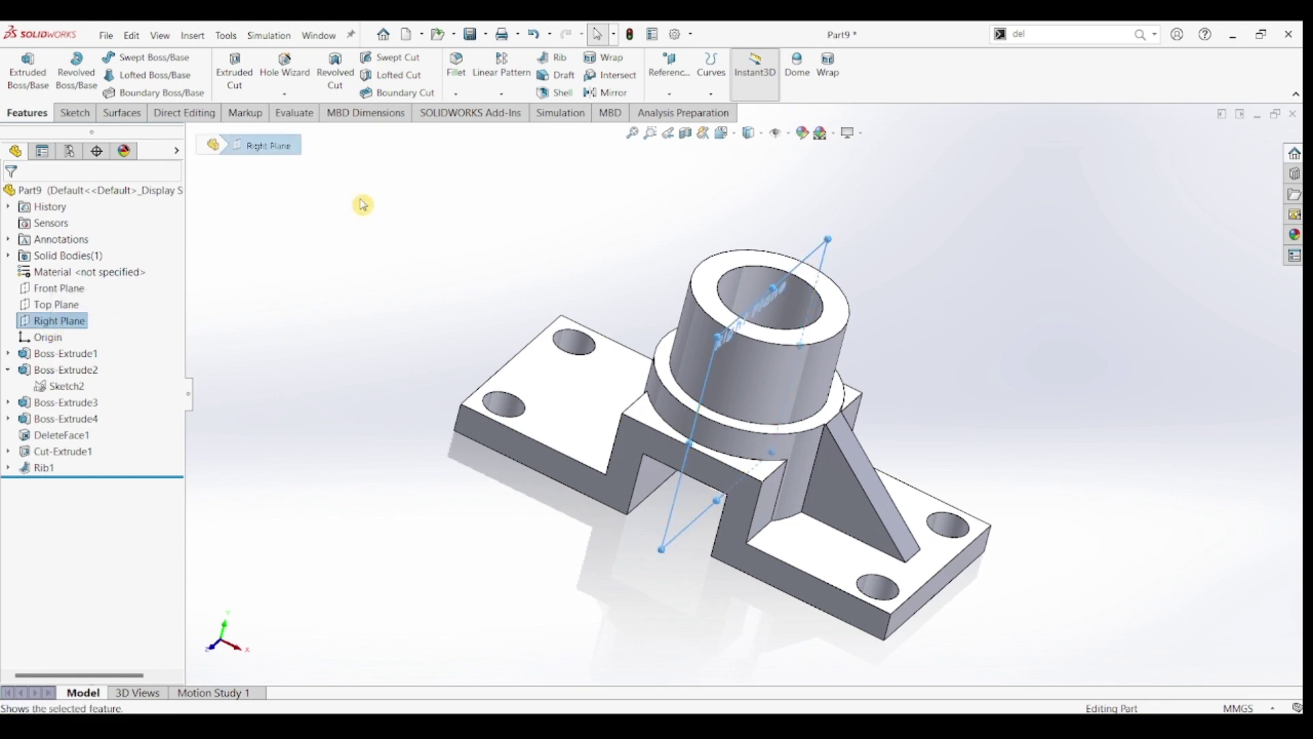
{"action": "left_click", "coordinate": [604, 100]}
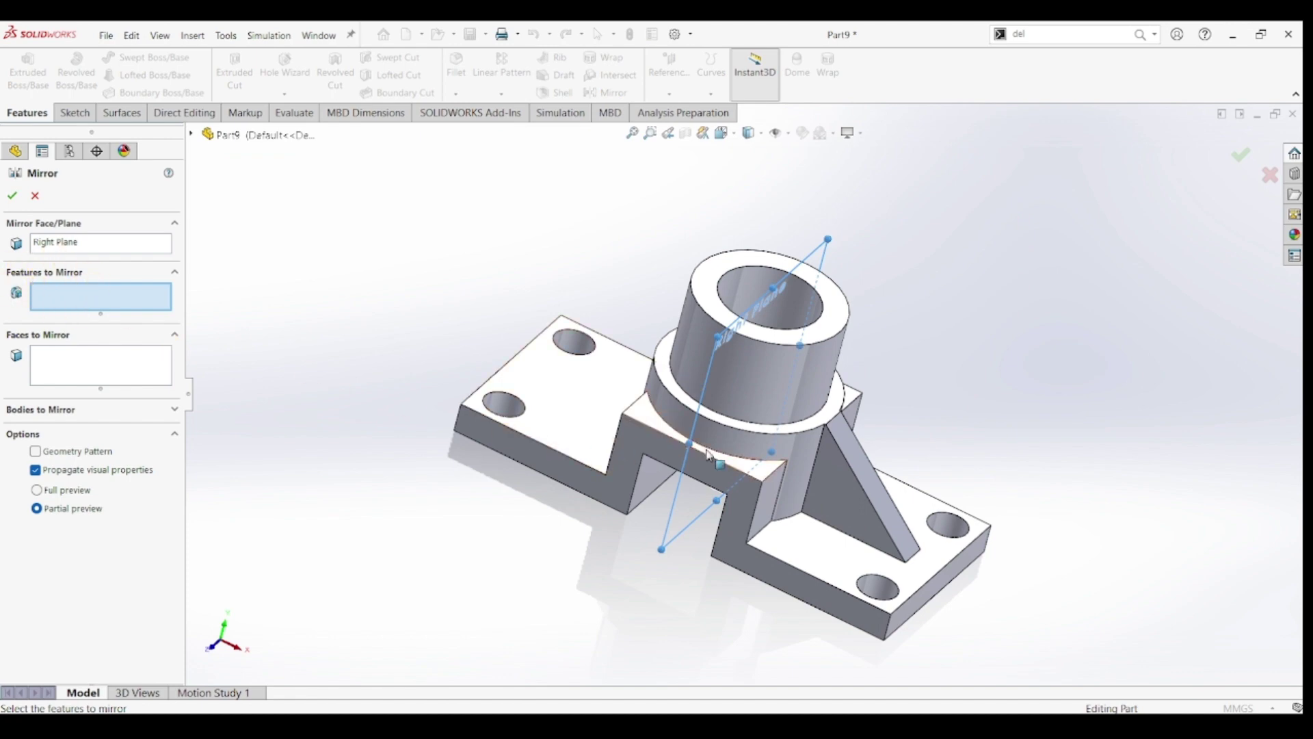
{"action": "left_click", "coordinate": [843, 487]}
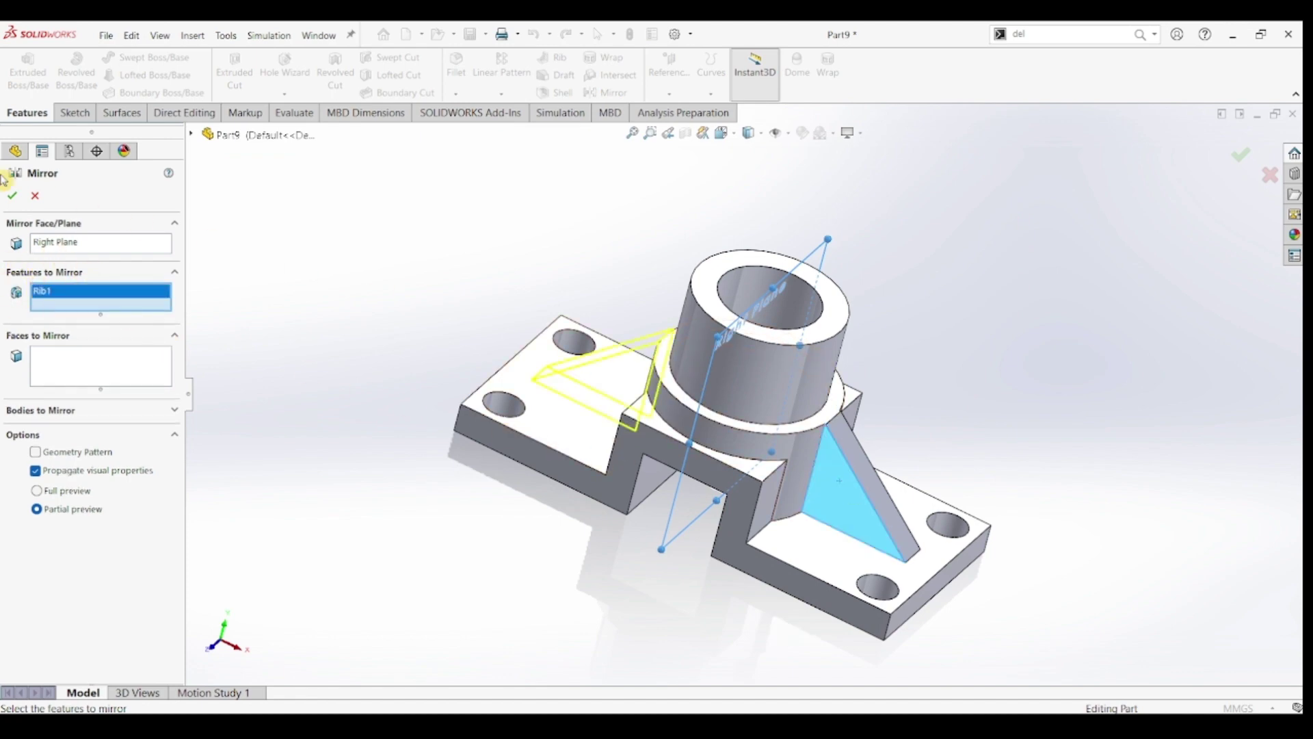
{"action": "left_click", "coordinate": [11, 197]}
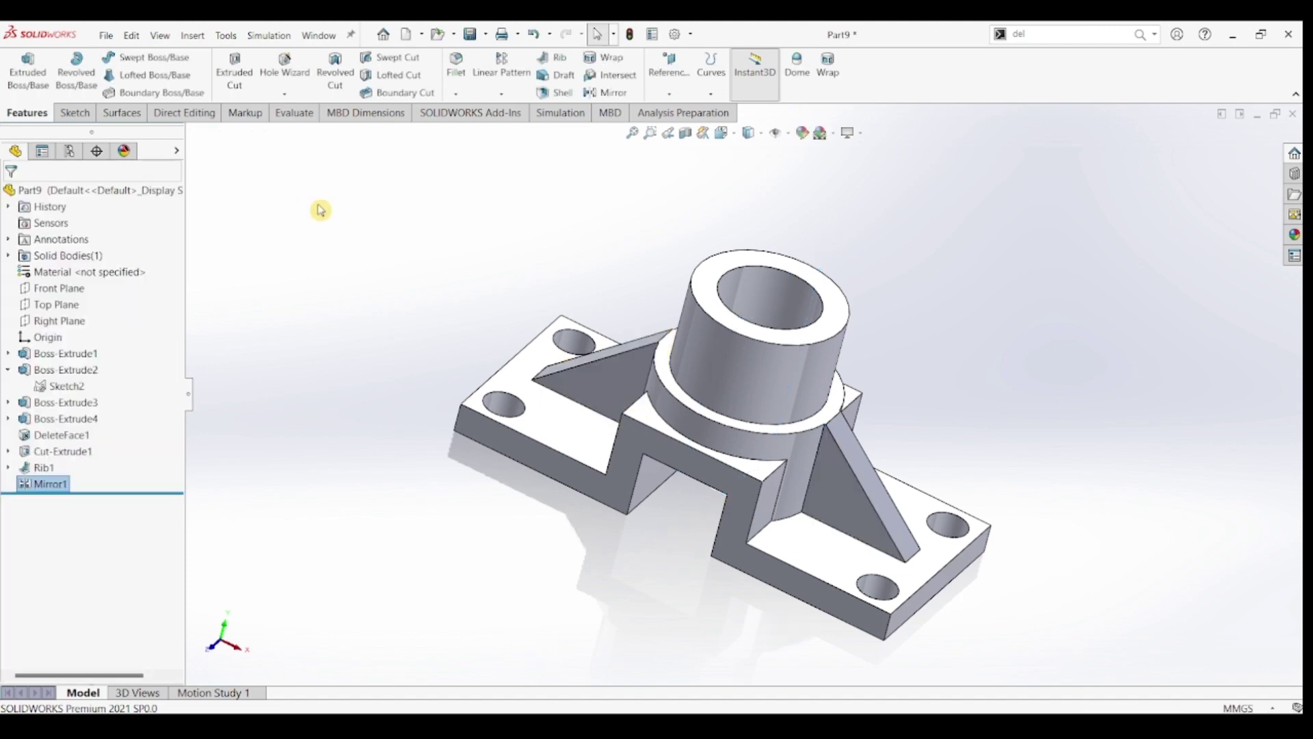
{"action": "key", "text": "ctrl+7"}
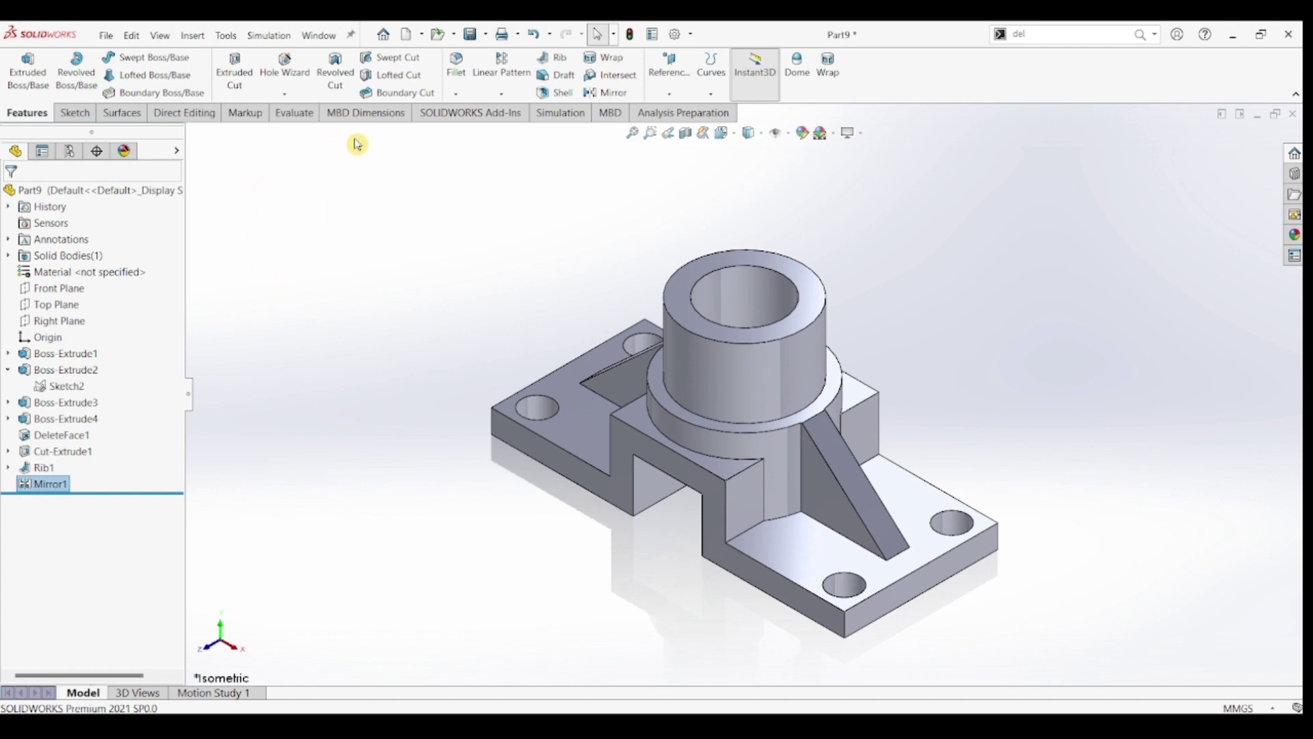
Start a 2 mm fillet and select the two vertical corner edges of the base.
{"action": "left_click", "coordinate": [463, 75]}
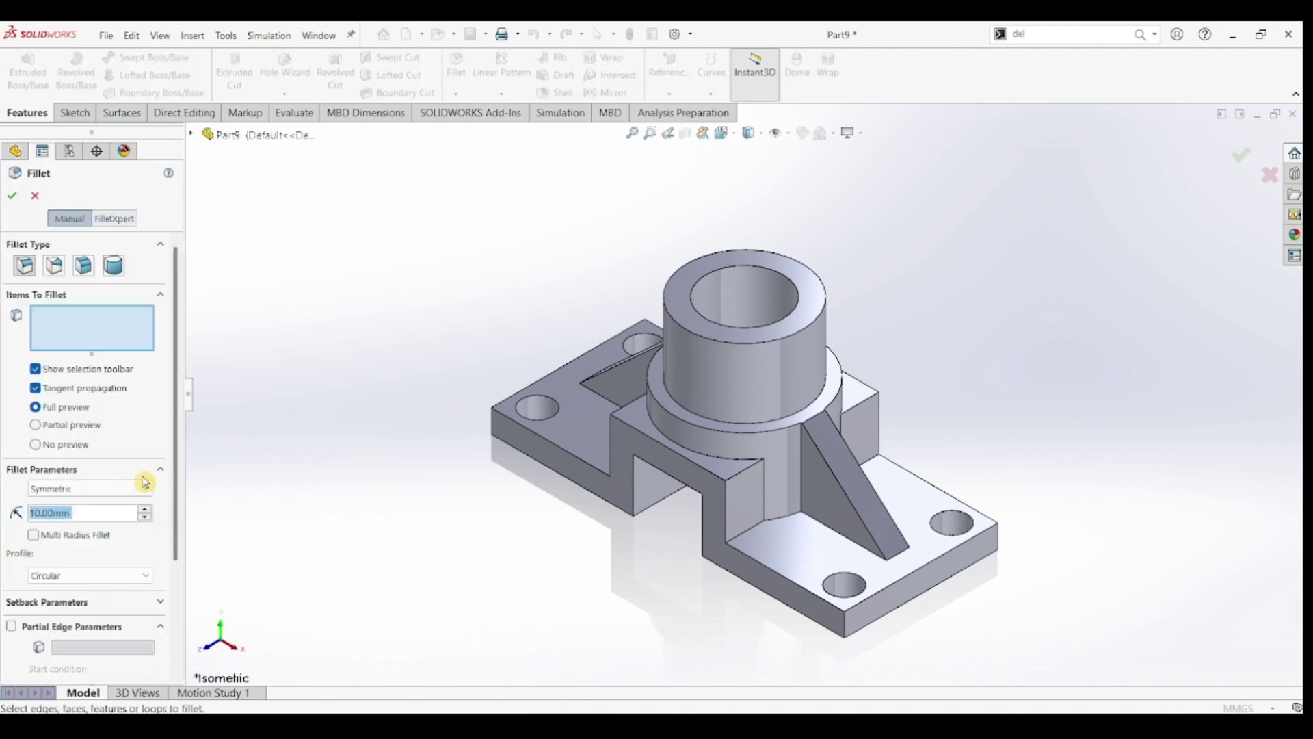
{"action": "type", "text": "2"}
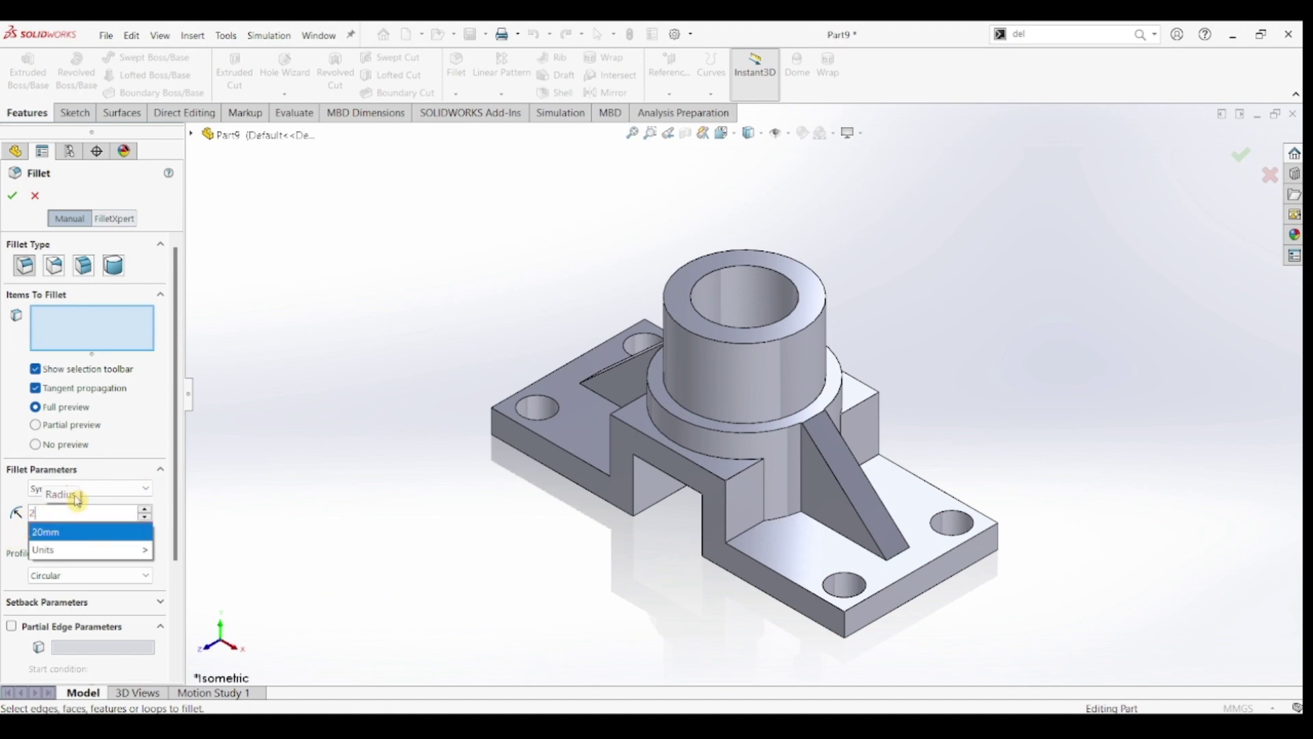
{"action": "key", "text": "Return"}
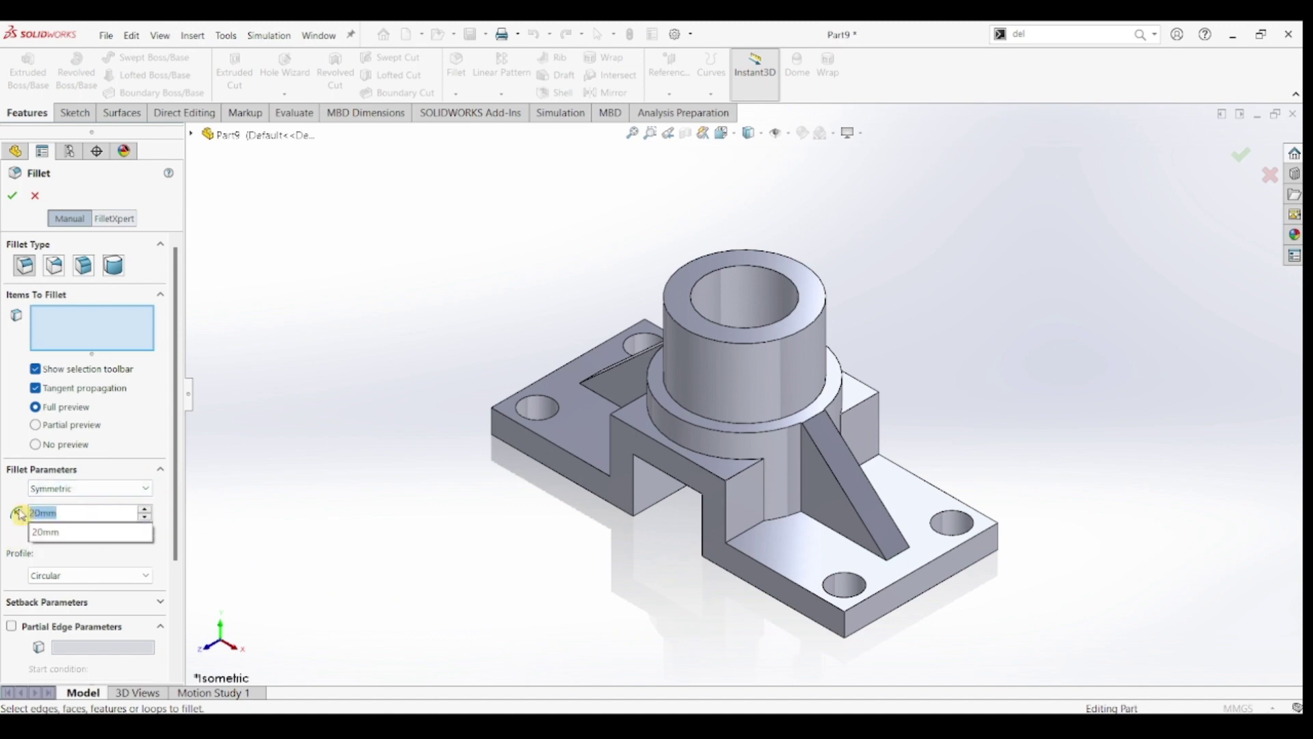
{"action": "key", "text": "Return"}
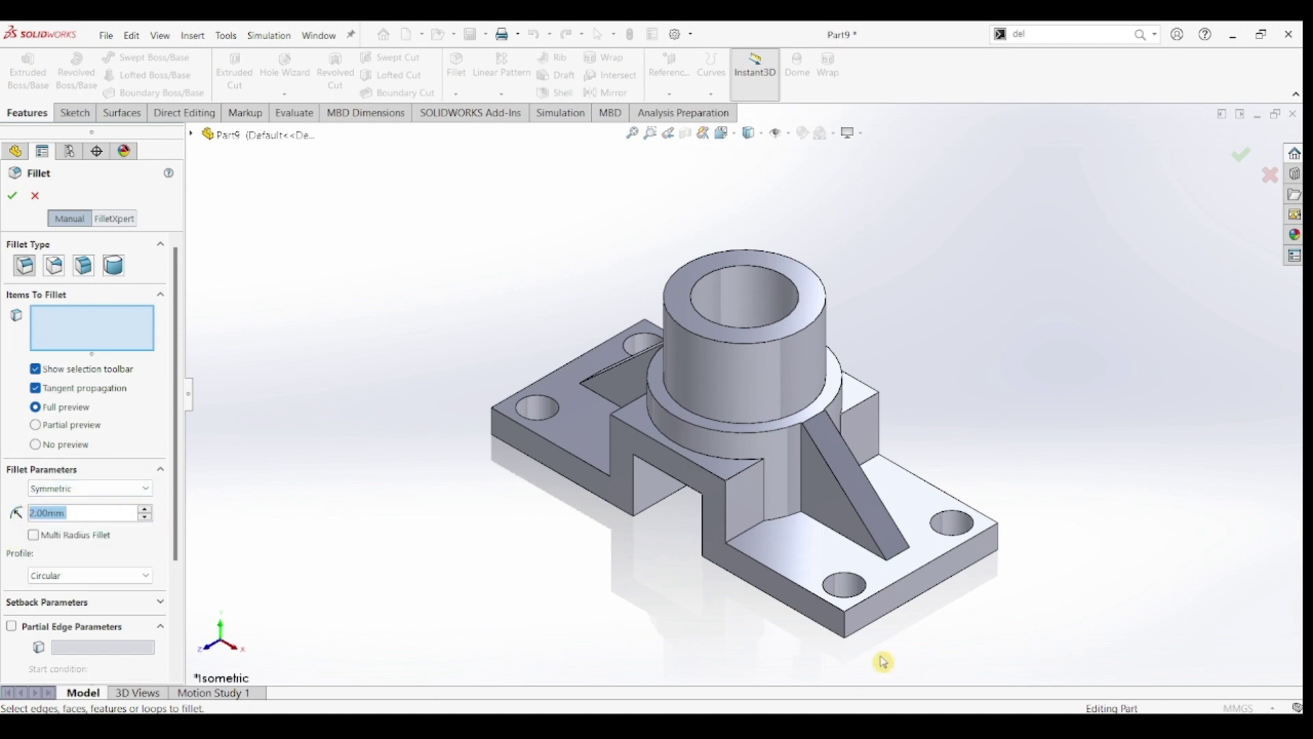
{"action": "left_click", "coordinate": [847, 624]}
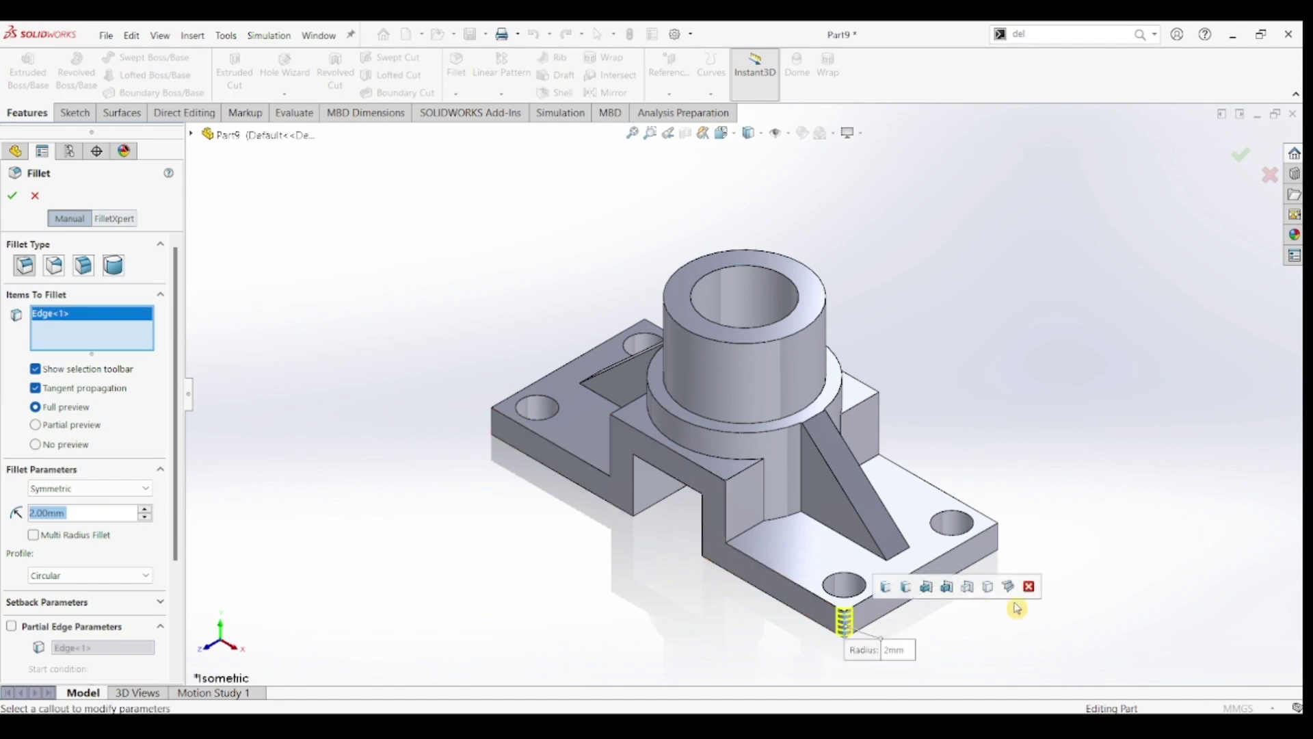
{"action": "mouse_move", "coordinate": [1052, 548]}
{"action": "middle_mouse_down"}
{"action": "mouse_move", "coordinate": [1005, 577]}
{"action": "mouse_move", "coordinate": [926, 580]}
{"action": "middle_mouse_up"}
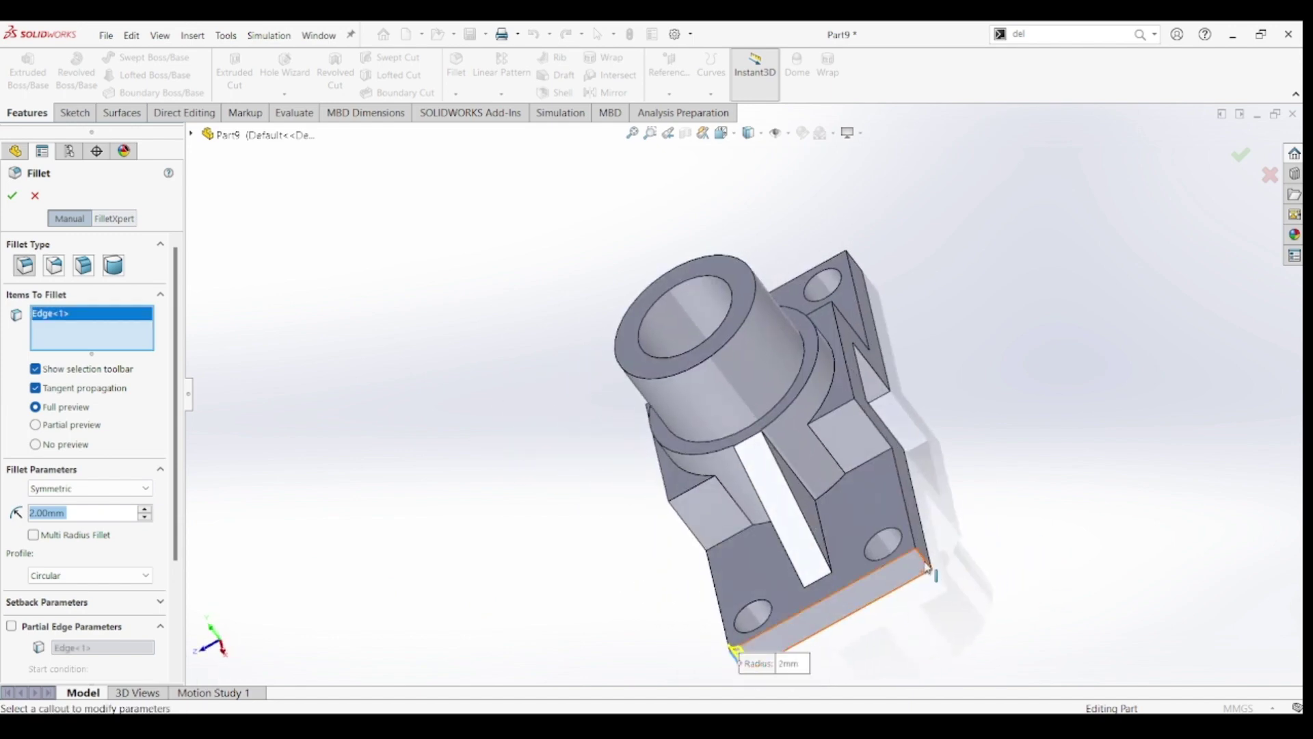
{"action": "left_click", "coordinate": [927, 566]}
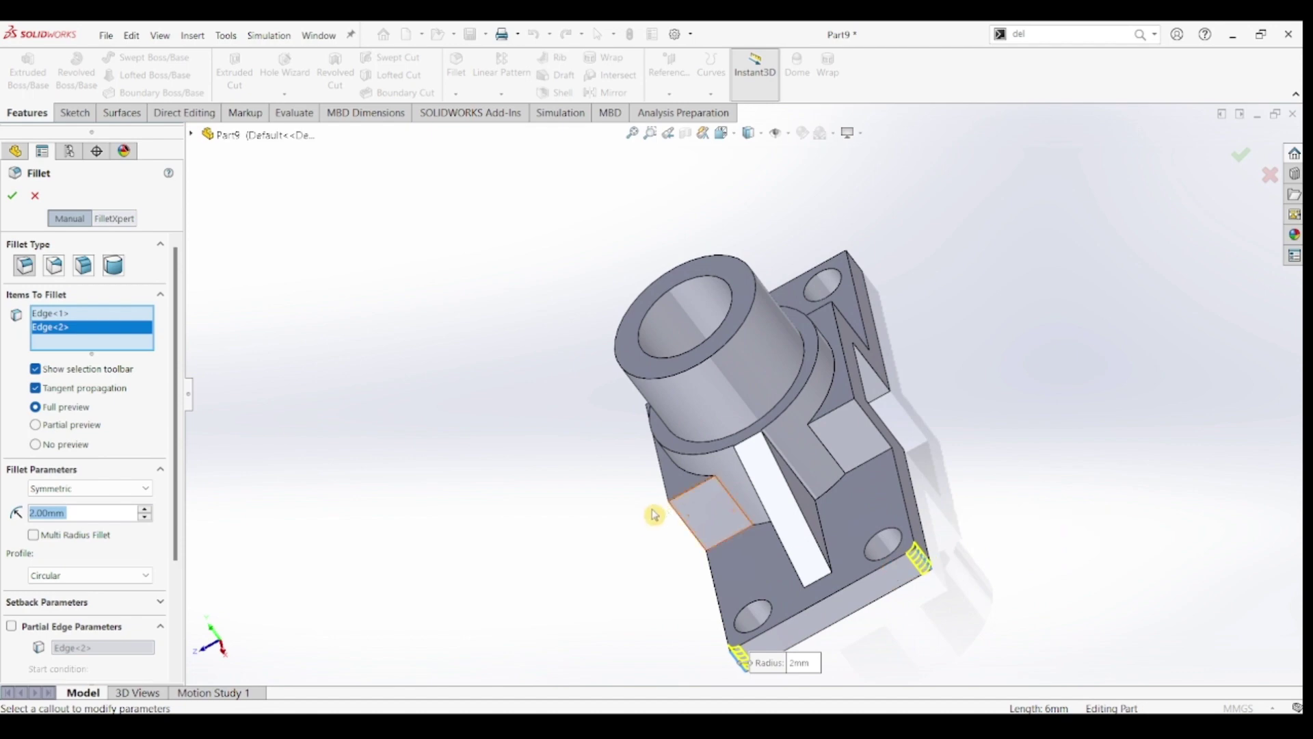
Add the edges beside the rib, near the boss and on the stepped block.
{"action": "scroll", "coordinate": [655, 514], "scroll_direction": "down", "scroll_amount": 3}
{"action": "middle_click_drag", "start_coordinate": [756, 545], "coordinate": [810, 489]}
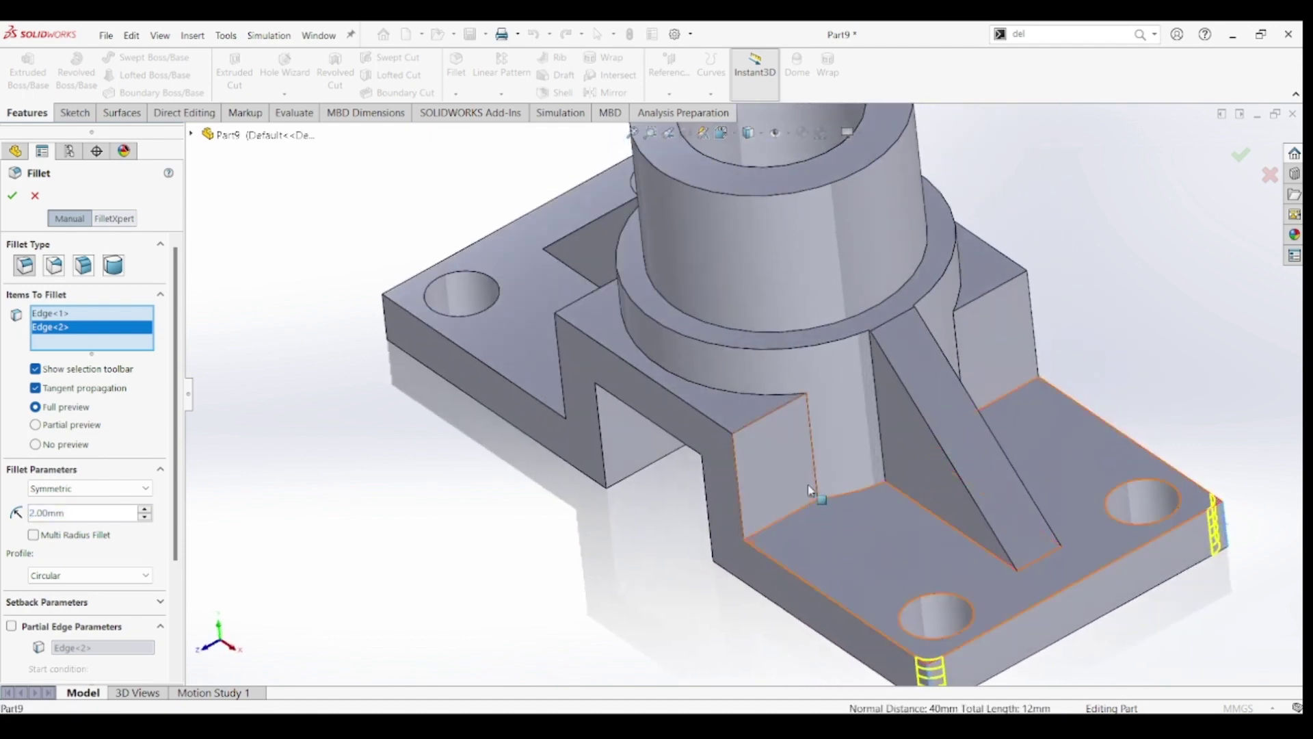
{"action": "left_click", "coordinate": [785, 411]}
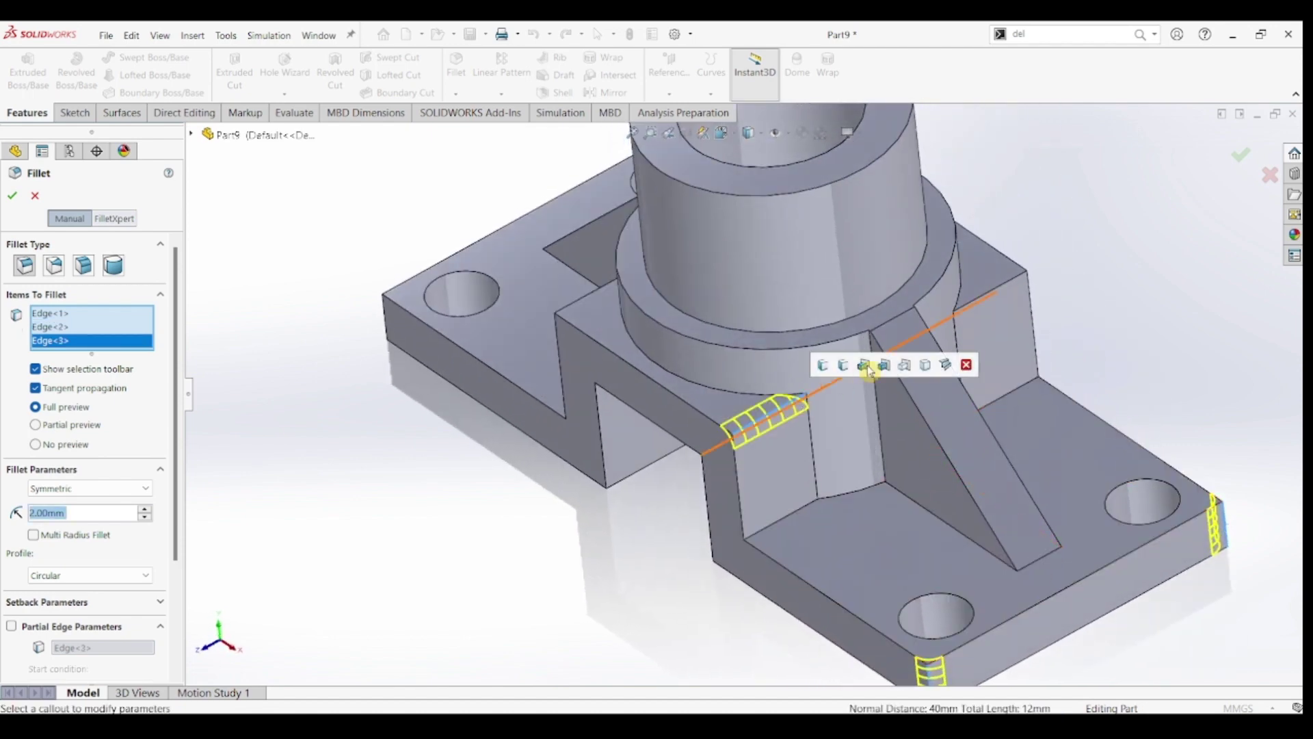
{"action": "left_click", "coordinate": [1008, 291]}
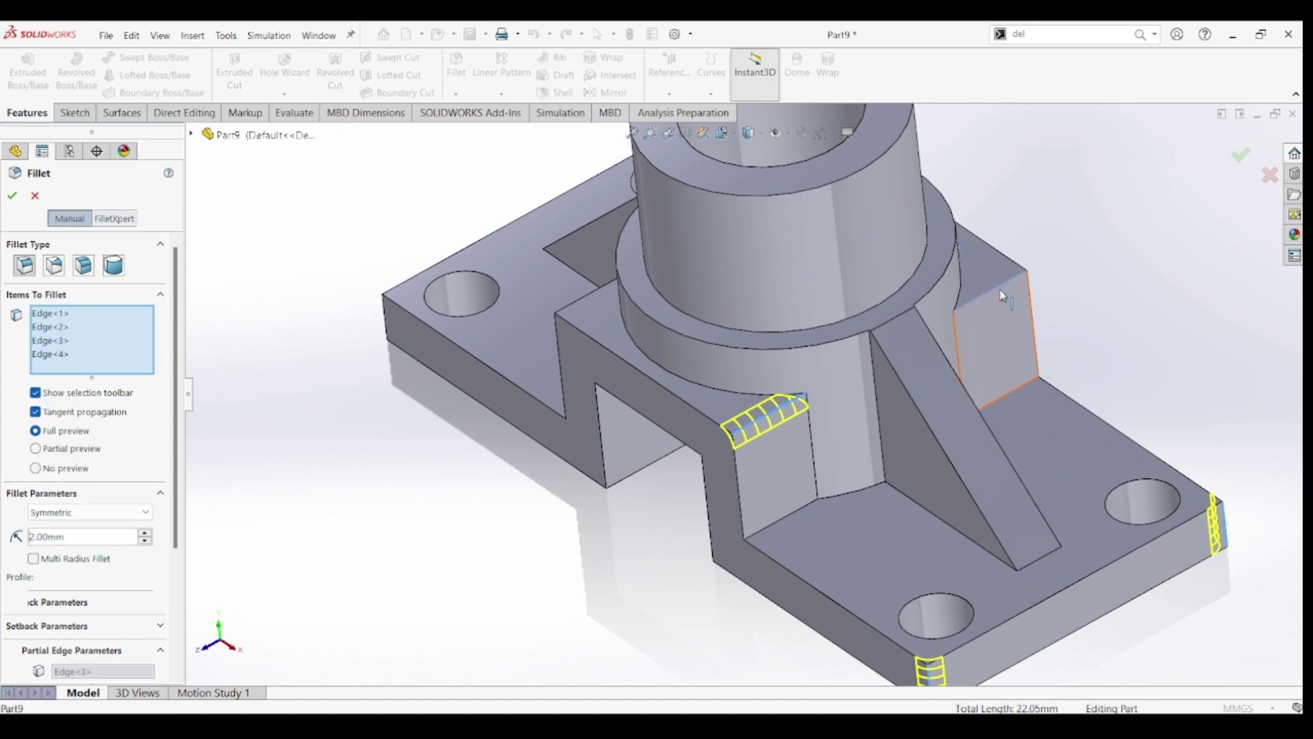
{"action": "middle_click_drag", "start_coordinate": [688, 482], "coordinate": [668, 482]}
{"action": "middle_click_drag", "start_coordinate": [760, 373], "coordinate": [776, 395]}
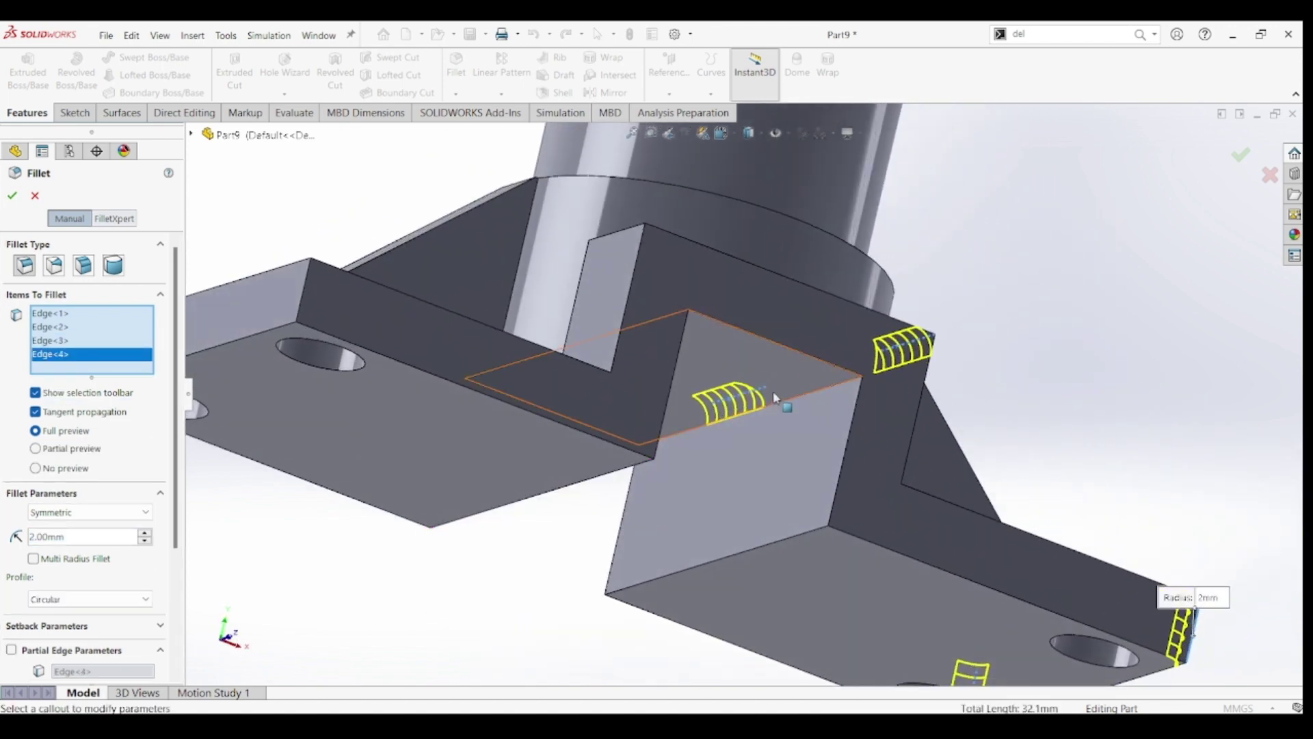
{"action": "left_click", "coordinate": [682, 451]}
{"action": "middle_click_drag", "start_coordinate": [682, 452], "coordinate": [601, 424]}
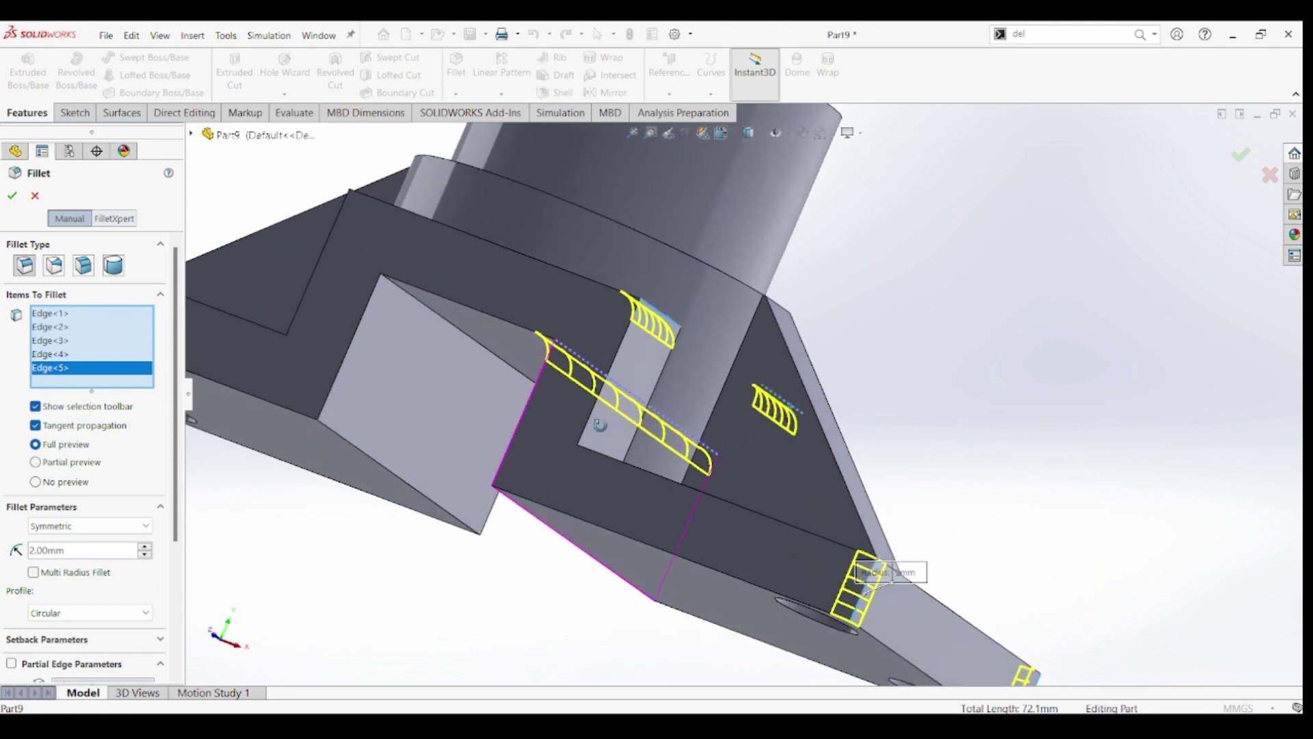
{"action": "left_click", "coordinate": [424, 307]}
Add the remaining lower and base edges, apply the ten-edge fillet, and return to Isometric view.
{"action": "scroll", "coordinate": [427, 328], "scroll_direction": "up", "scroll_amount": 5}
{"action": "mouse_move", "coordinate": [431, 342]}
{"action": "middle_mouse_down"}
{"action": "mouse_move", "coordinate": [573, 481]}
{"action": "mouse_move", "coordinate": [595, 604]}
{"action": "mouse_move", "coordinate": [657, 534]}
{"action": "middle_mouse_up"}
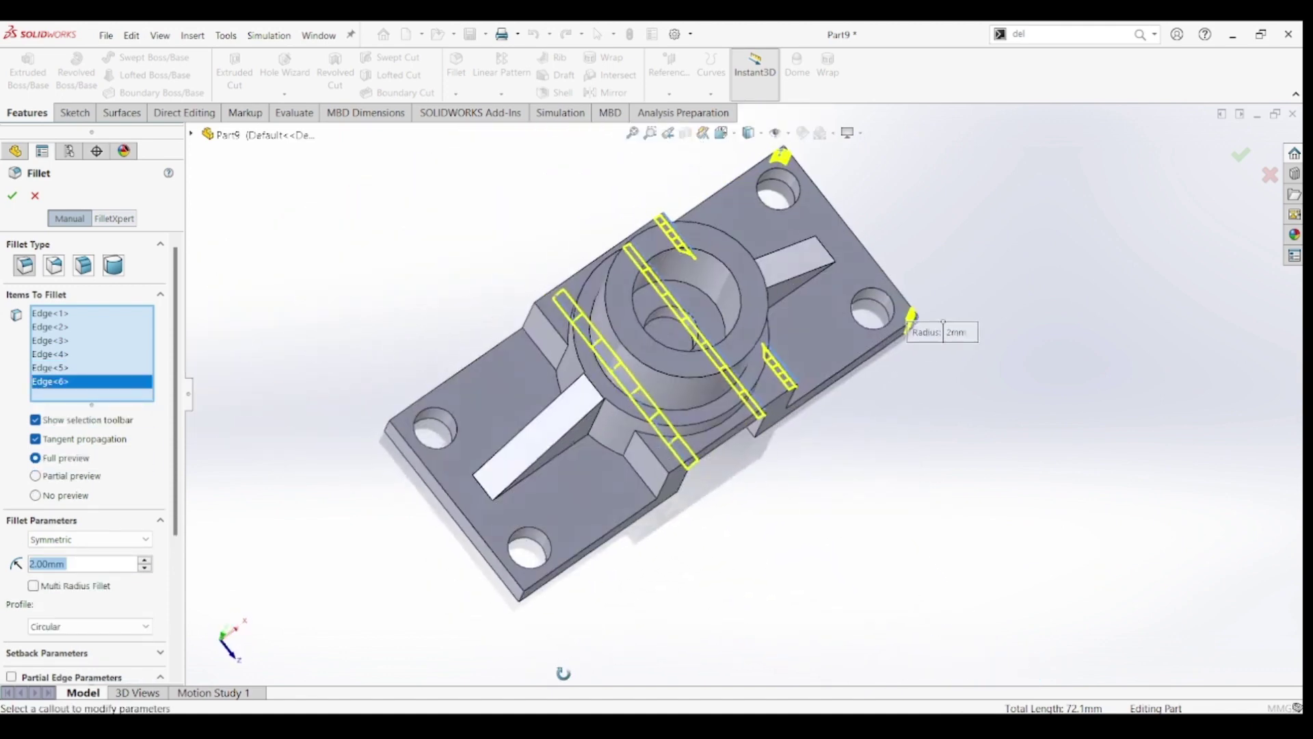
{"action": "left_click", "coordinate": [653, 455]}
{"action": "left_click", "coordinate": [556, 340]}
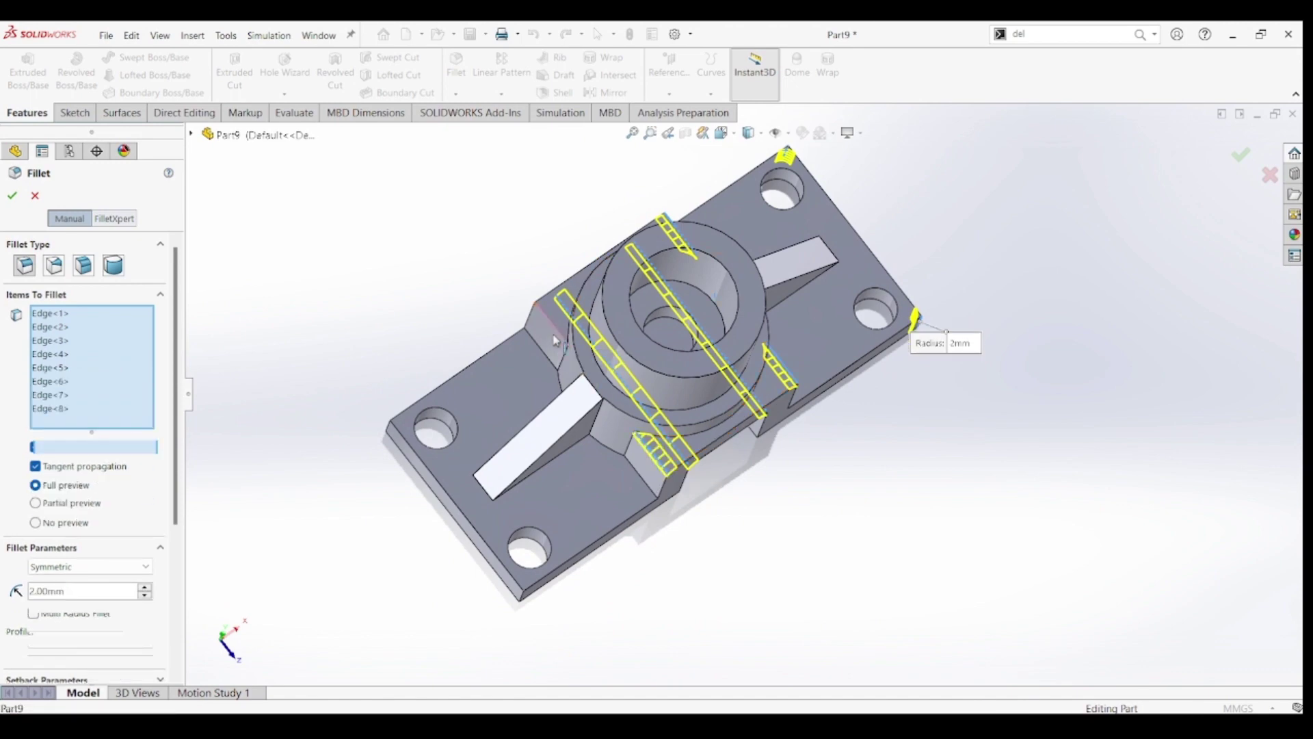
{"action": "middle_click_drag", "start_coordinate": [609, 586], "coordinate": [561, 541]}
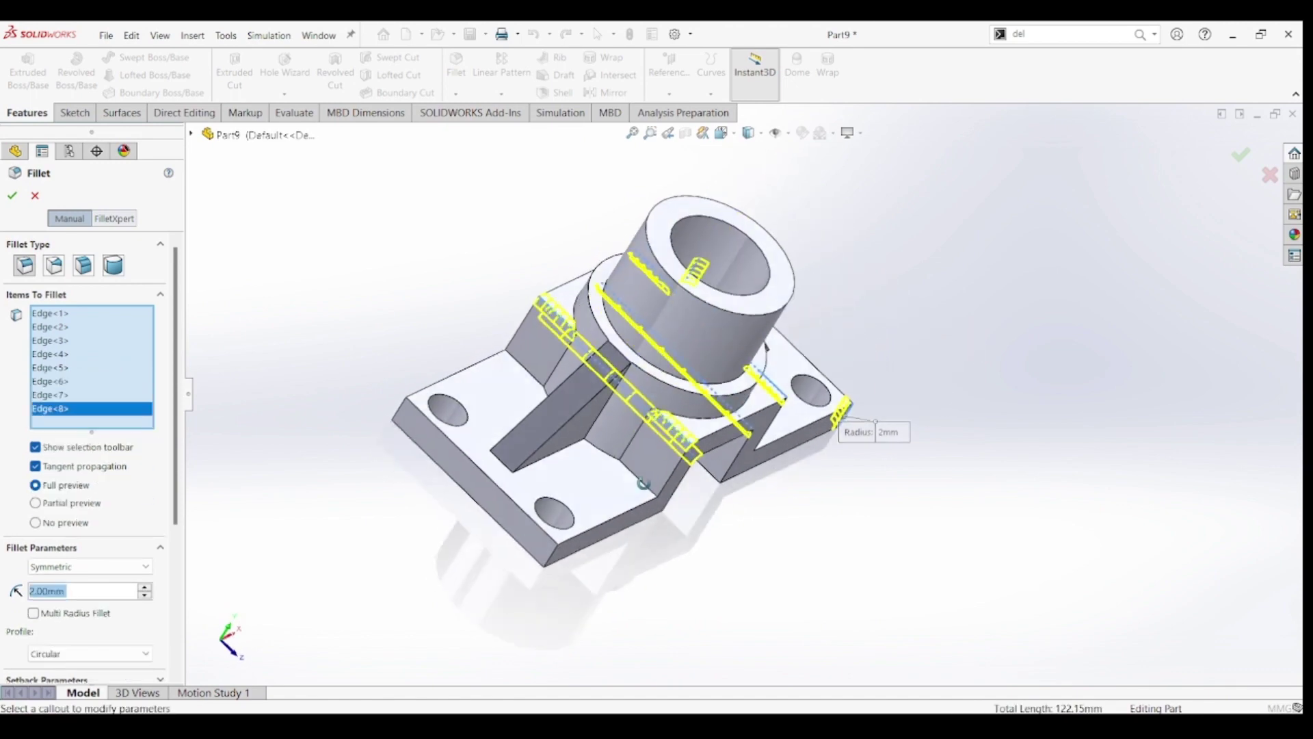
{"action": "left_click", "coordinate": [561, 541]}
{"action": "middle_click_drag", "start_coordinate": [434, 455], "coordinate": [510, 482]}
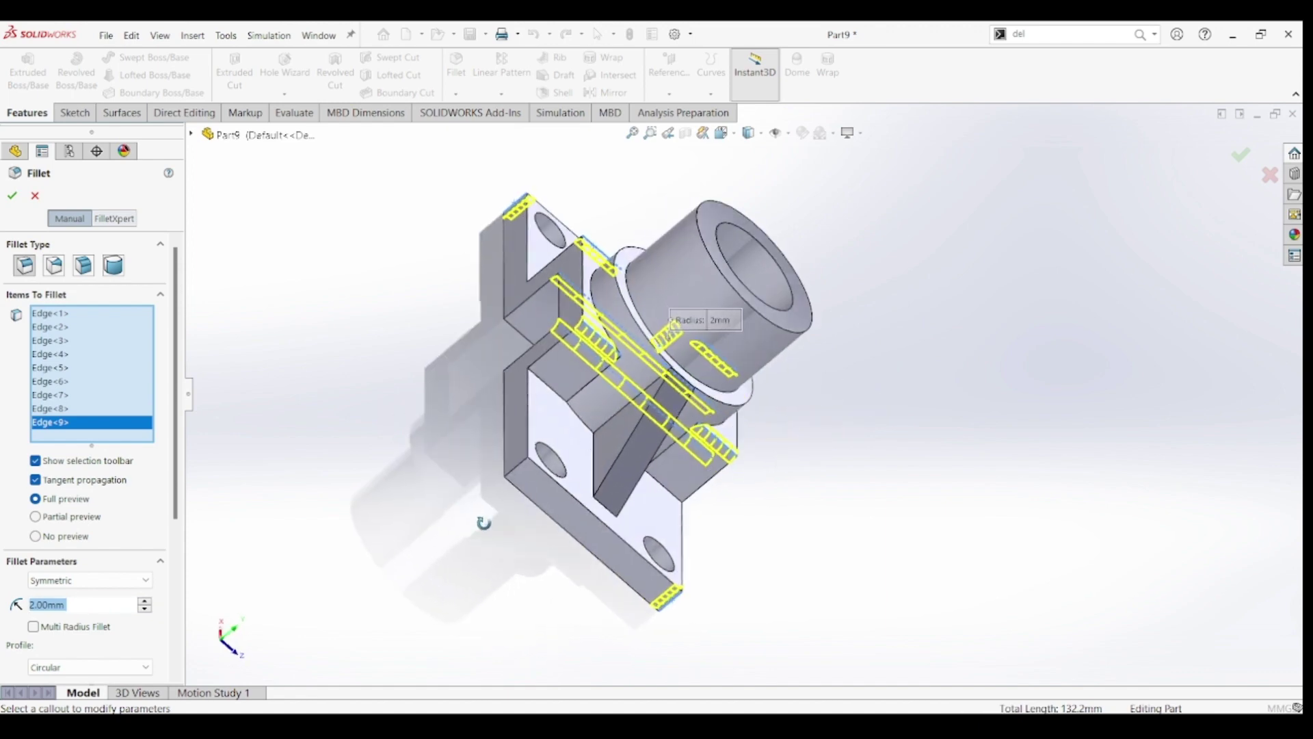
{"action": "left_click", "coordinate": [519, 470]}
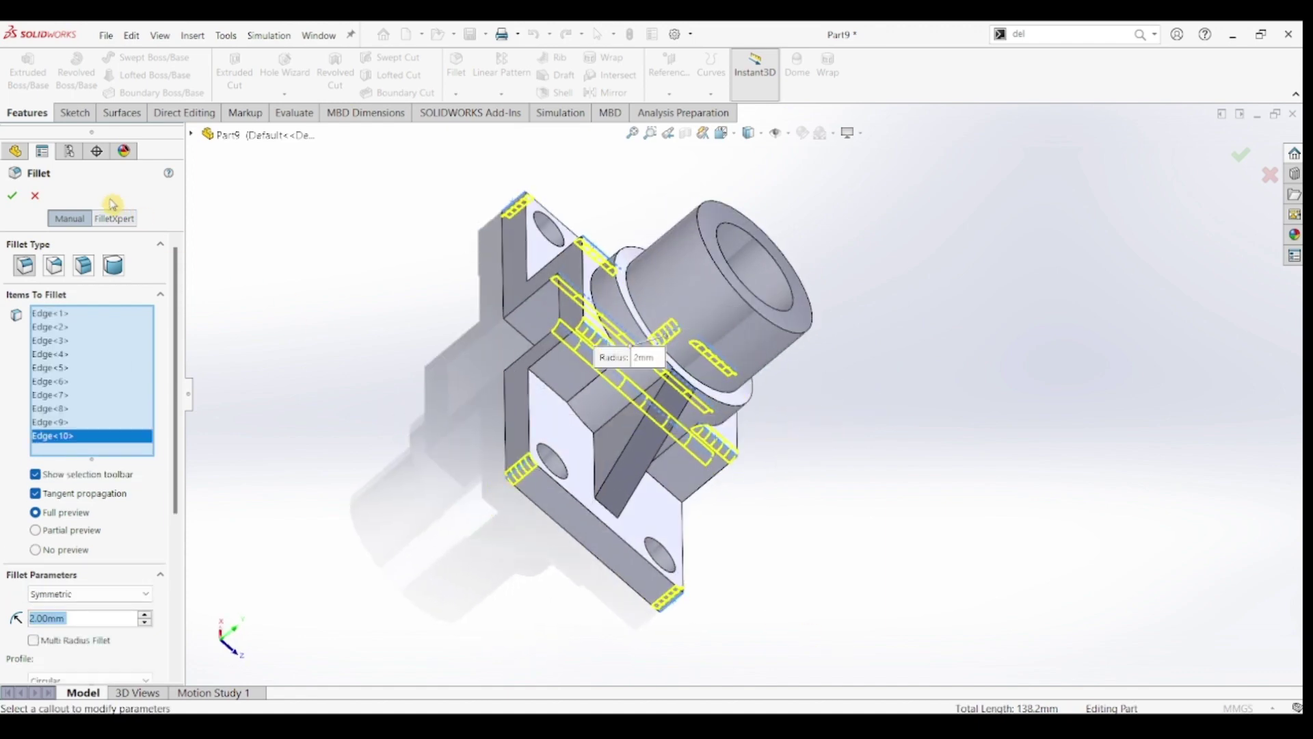
{"action": "left_click", "coordinate": [13, 195]}
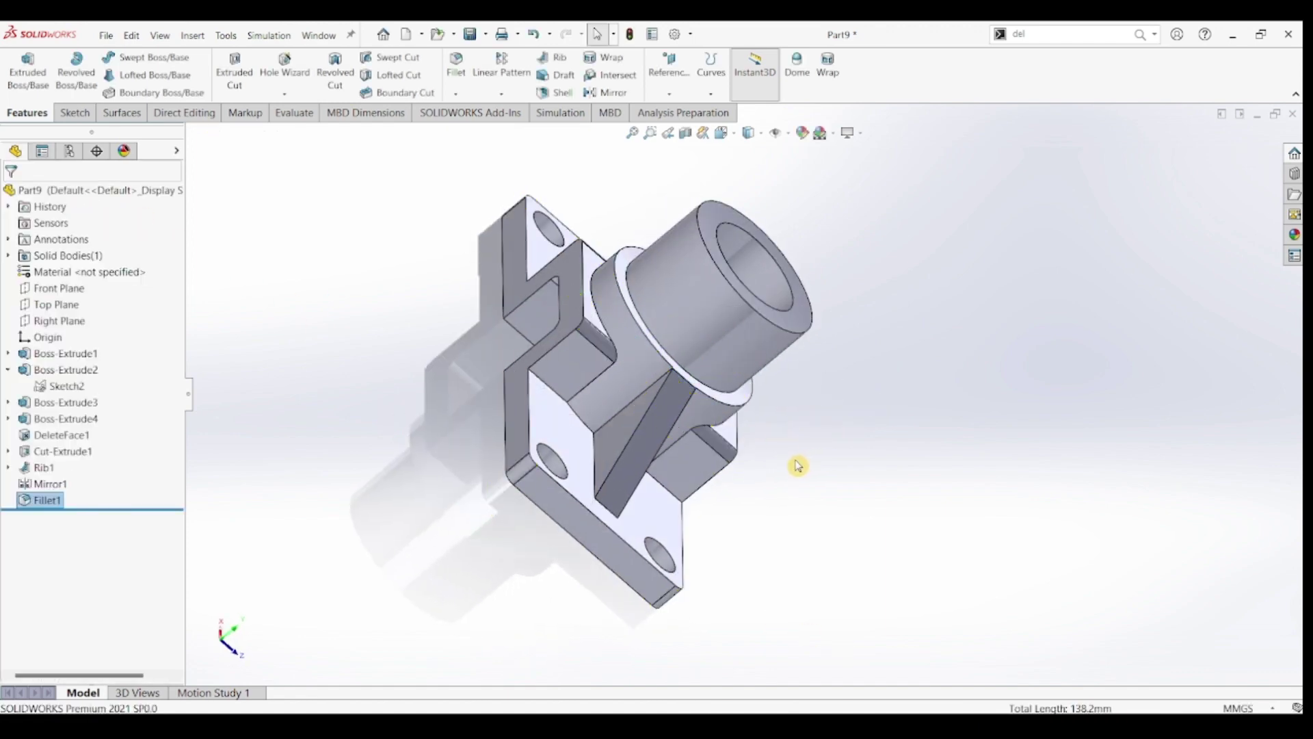
{"action": "key", "text": "ctrl+7"}
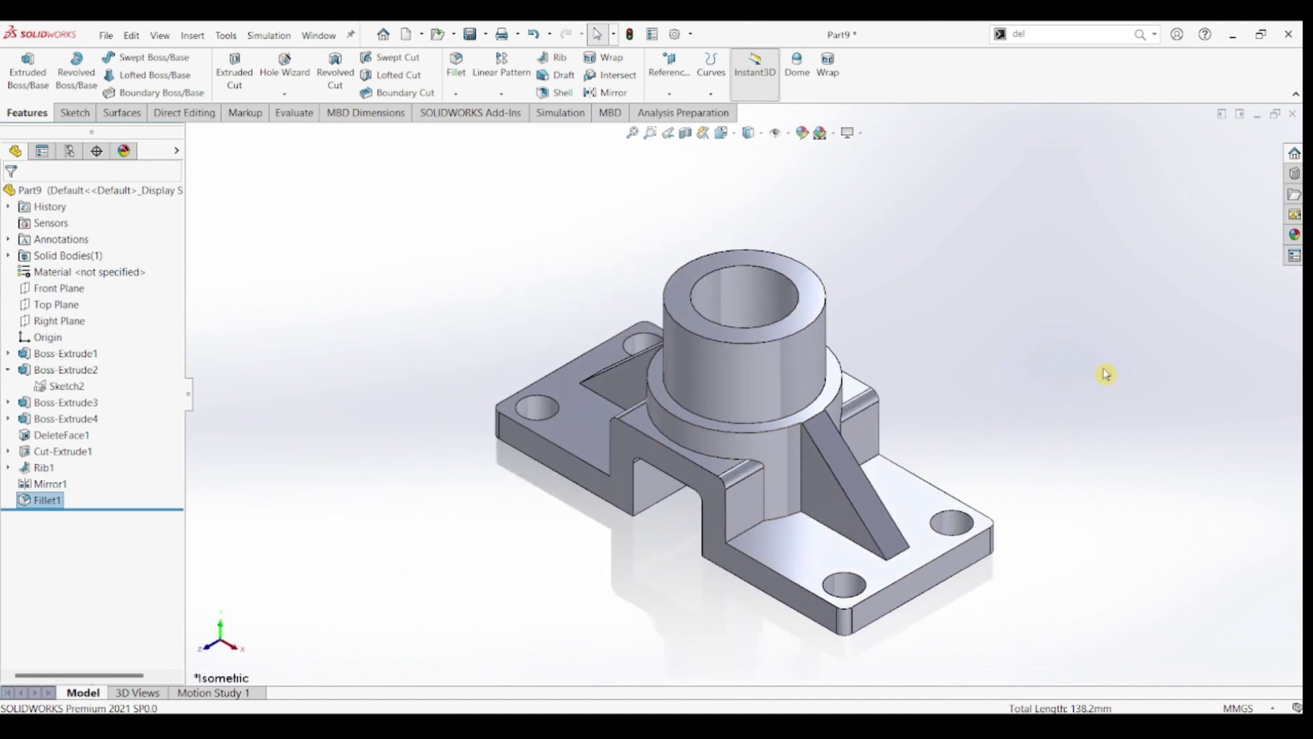
Apply polished steel to the whole bracket and switch to the Plain White scene.
{"action": "left_click", "coordinate": [1295, 235]}
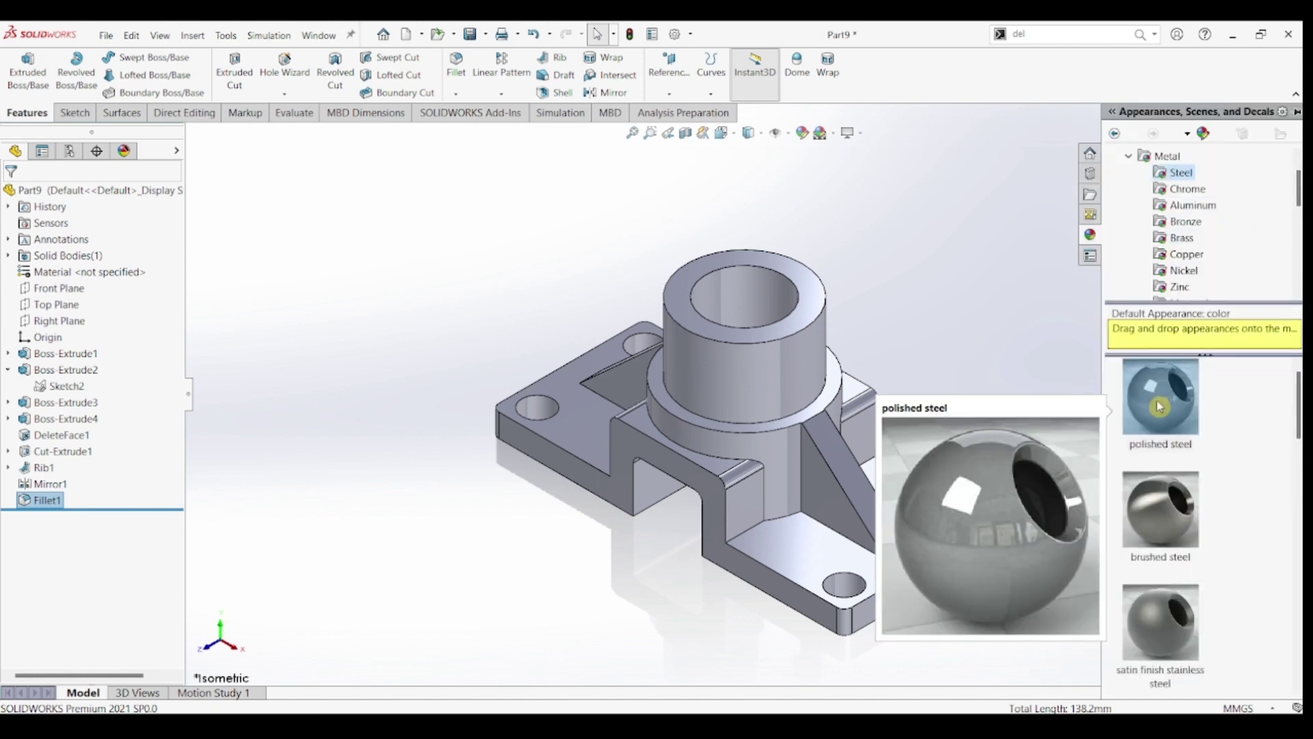
{"action": "left_click_drag", "start_coordinate": [1161, 400], "coordinate": [972, 357]}
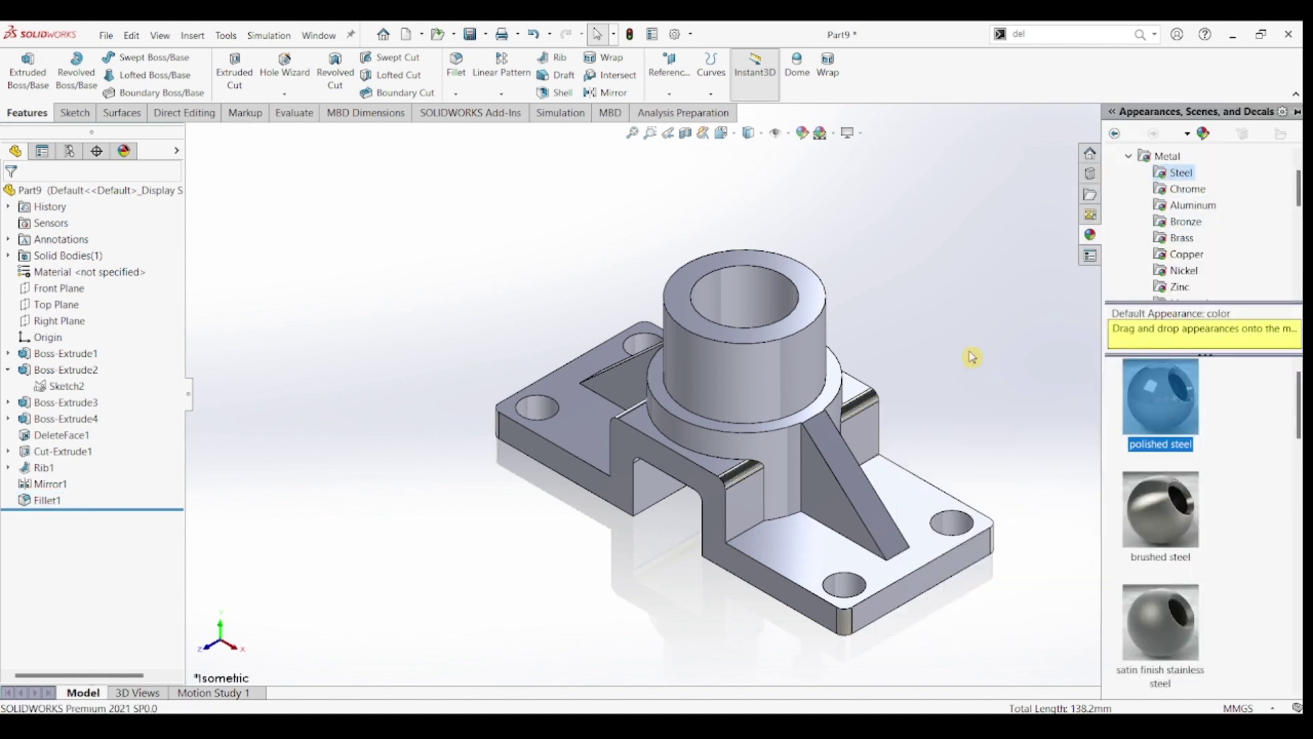
{"action": "left_click", "coordinate": [1007, 375]}
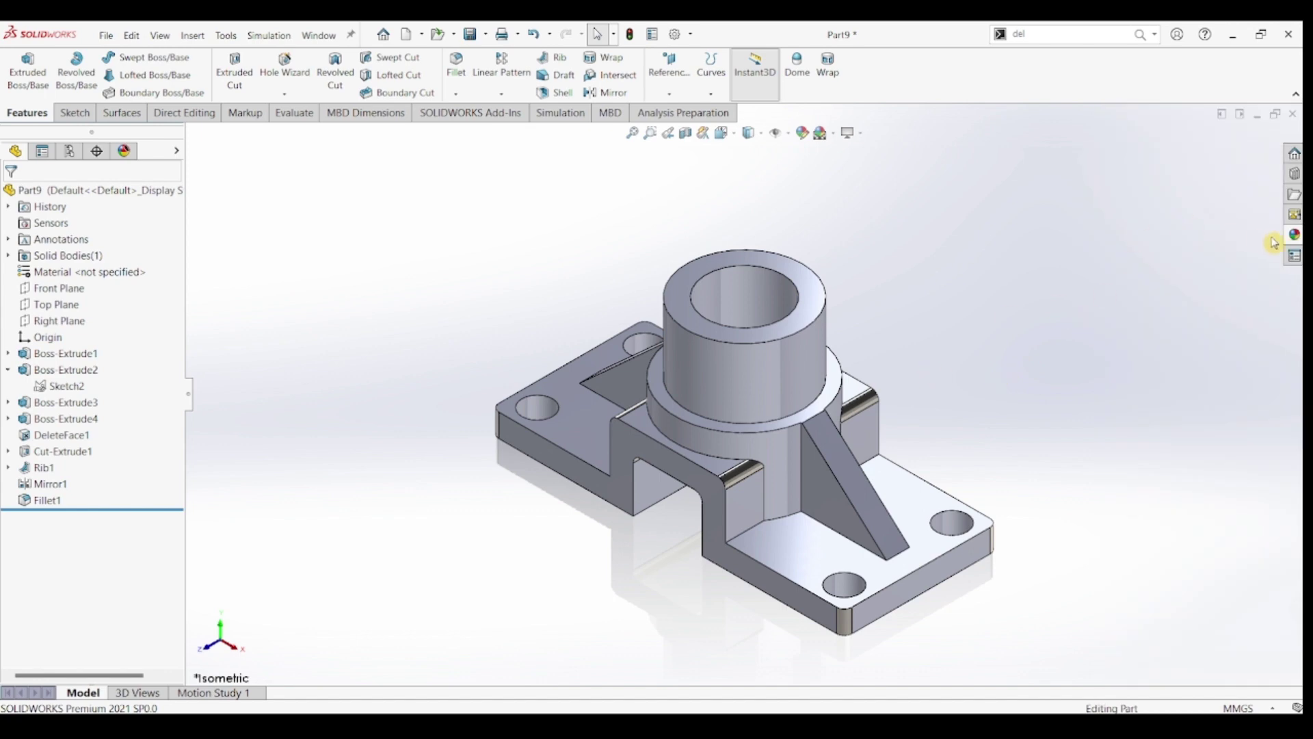
{"action": "left_click", "coordinate": [1295, 238]}
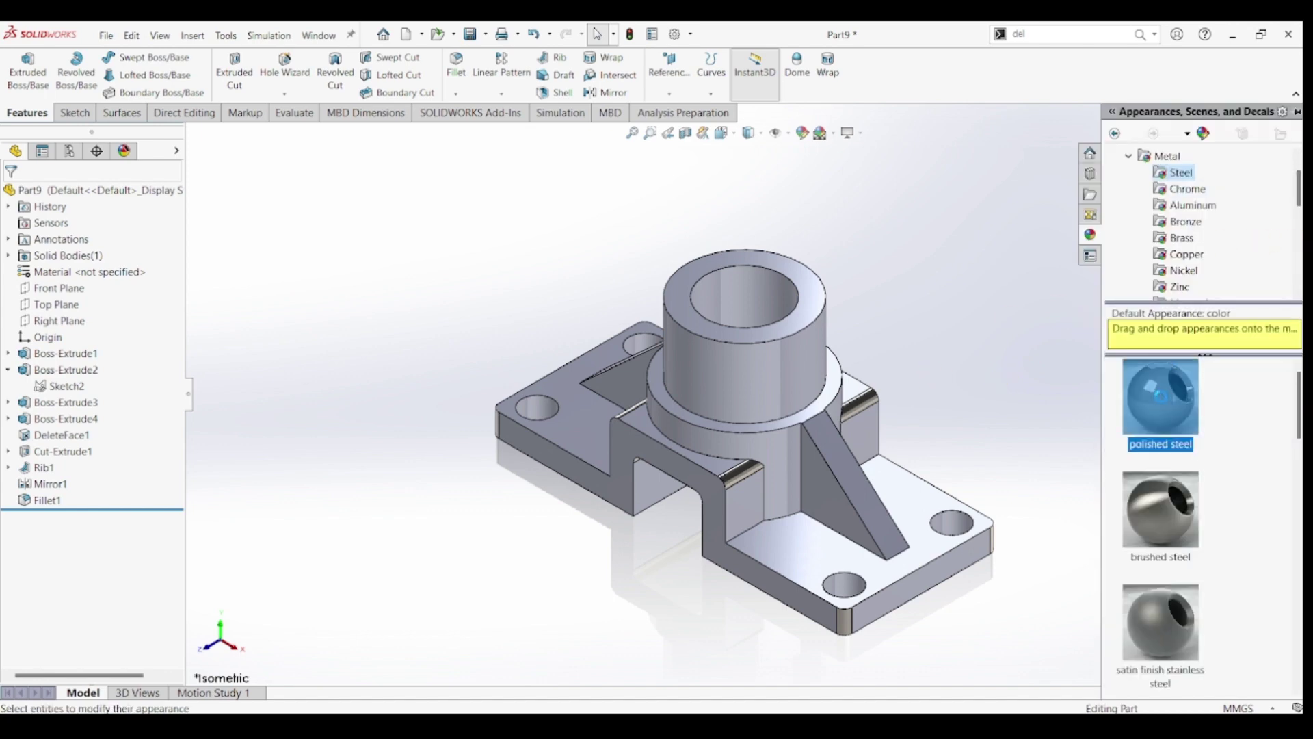
{"action": "left_click_drag", "start_coordinate": [1163, 389], "coordinate": [1031, 375]}
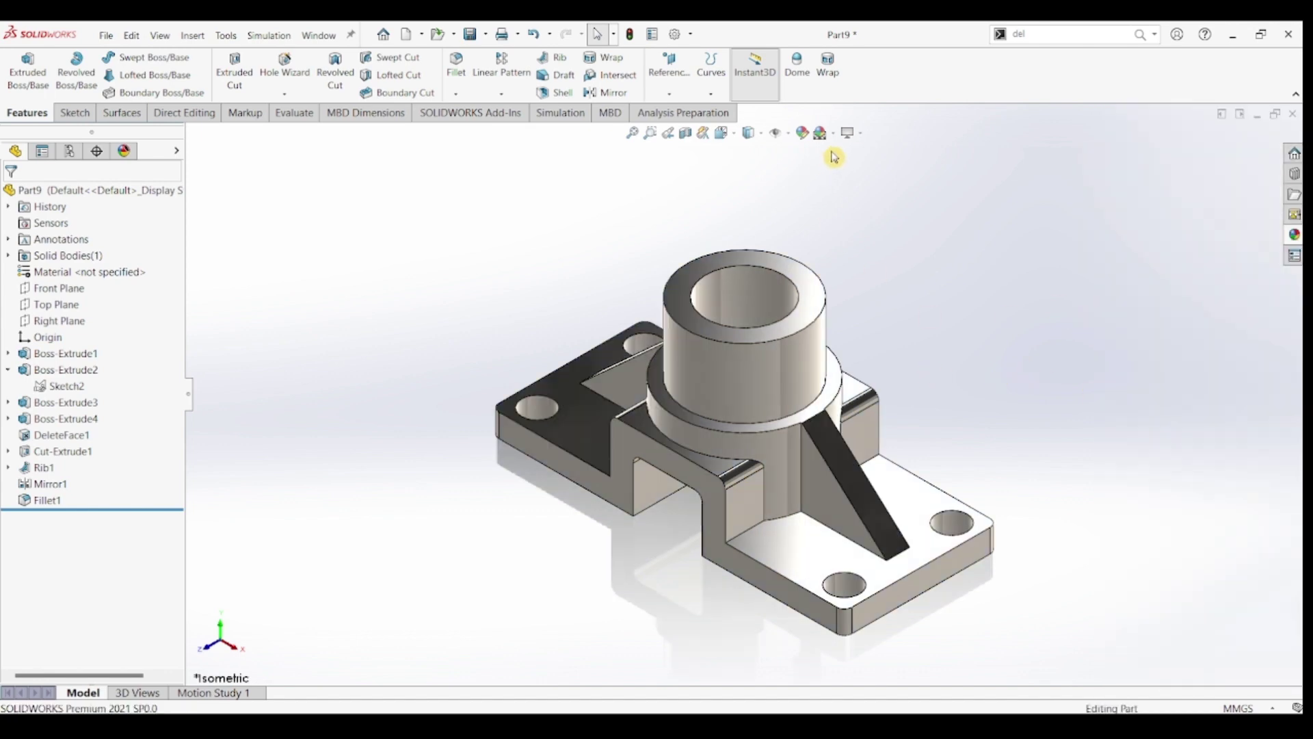
{"action": "left_click", "coordinate": [831, 132]}
{"action": "left_click", "coordinate": [840, 171]}
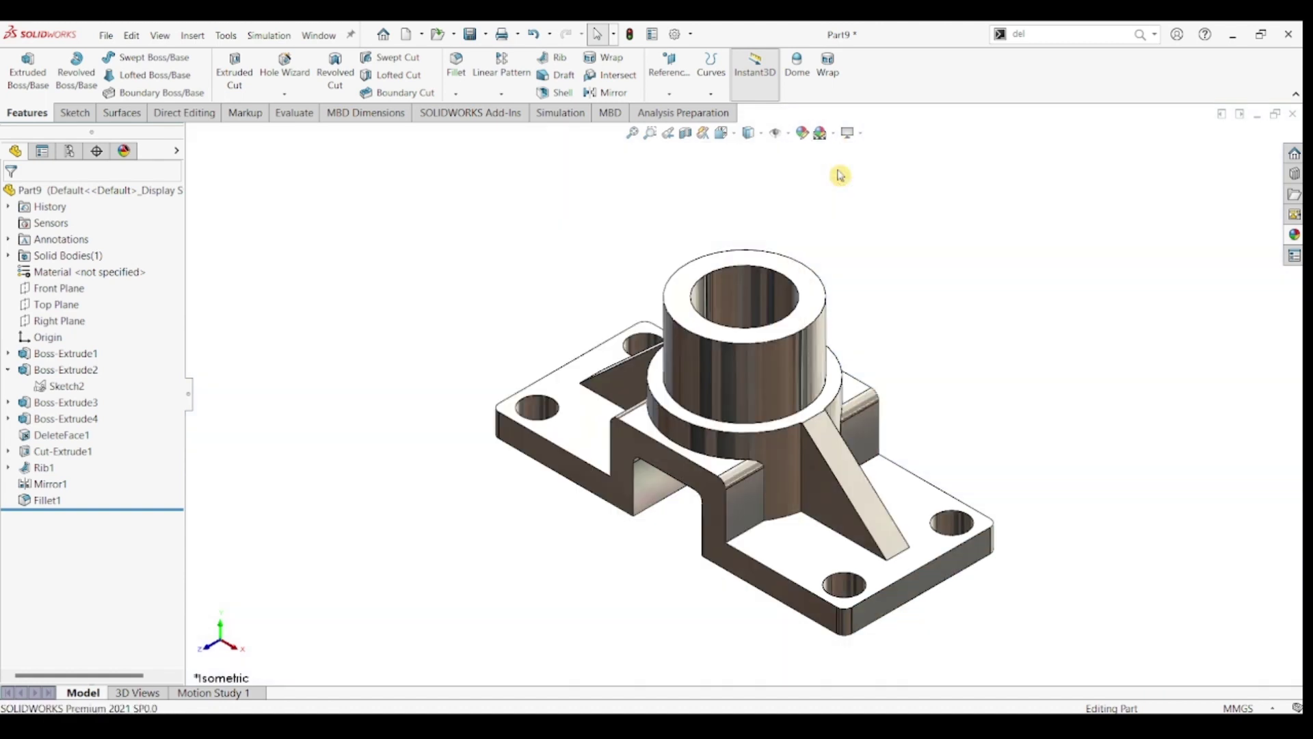